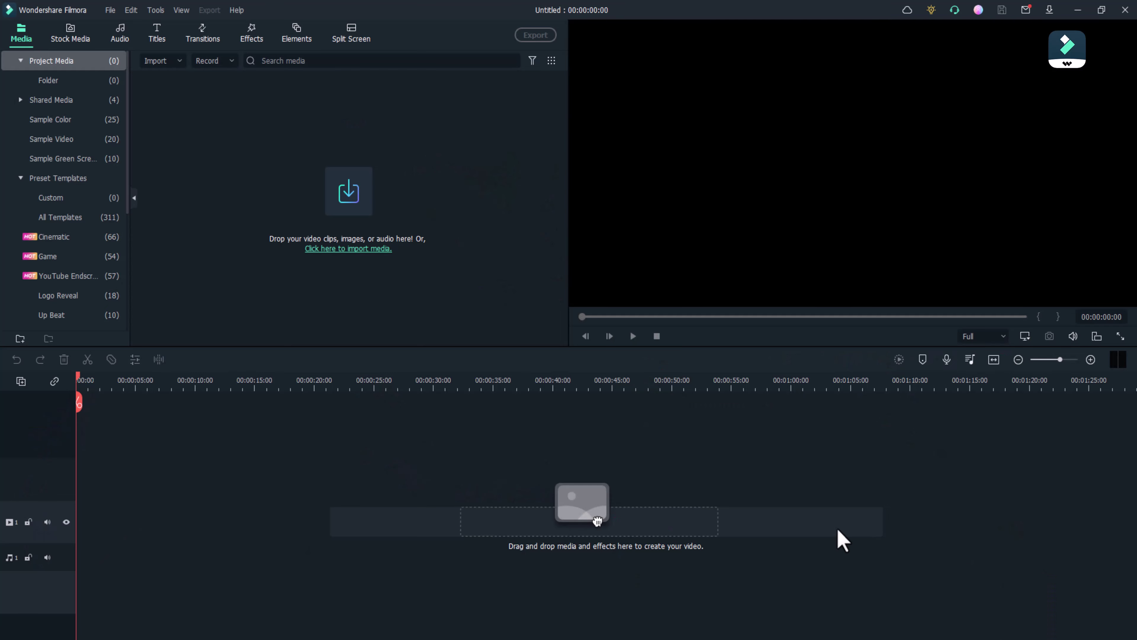
Step: Add the Default Title at the start of the first video track and trim it to 3 seconds
{"action": "left_click", "coordinate": [155, 34]}
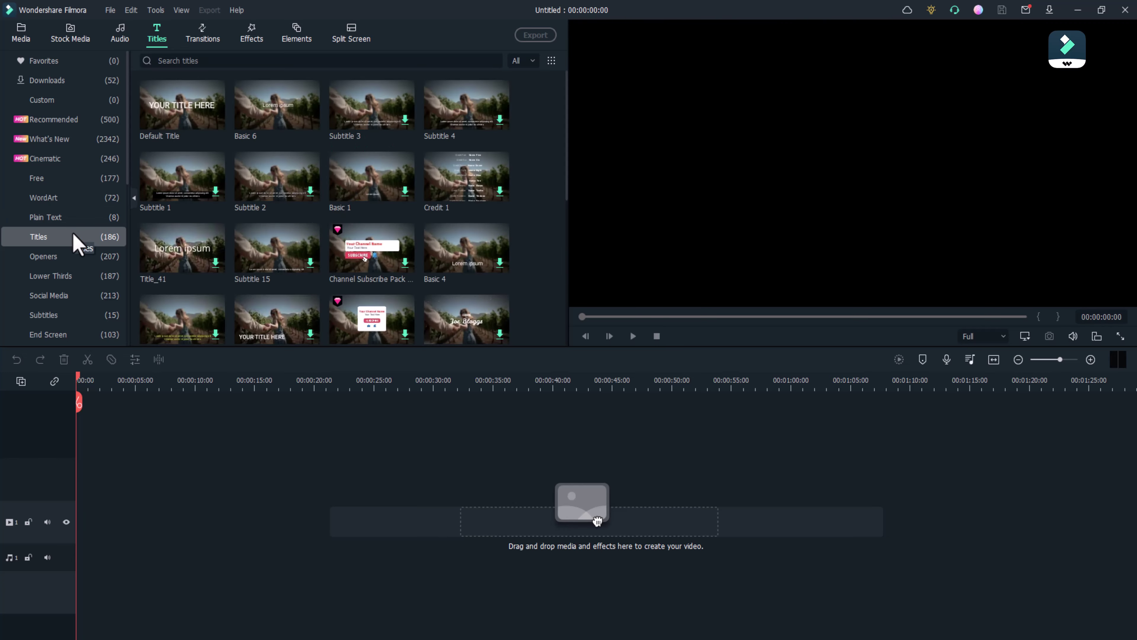
{"action": "left_click_drag", "start_coordinate": [172, 101], "coordinate": [80, 529]}
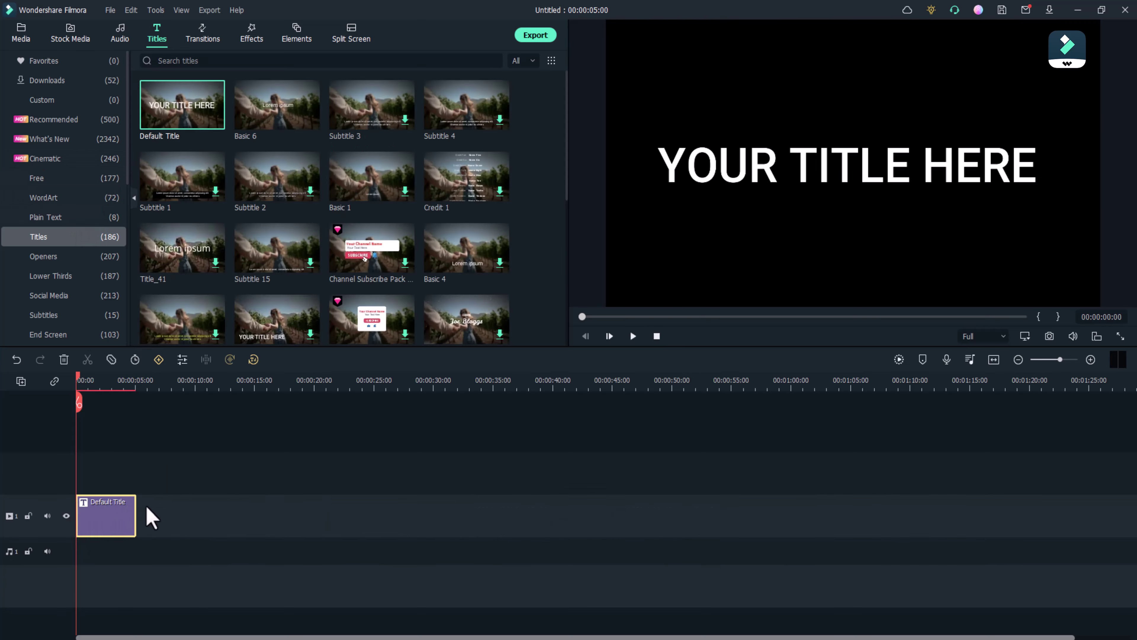
{"action": "left_click", "coordinate": [1090, 360]}
{"action": "left_click", "coordinate": [1090, 360]}
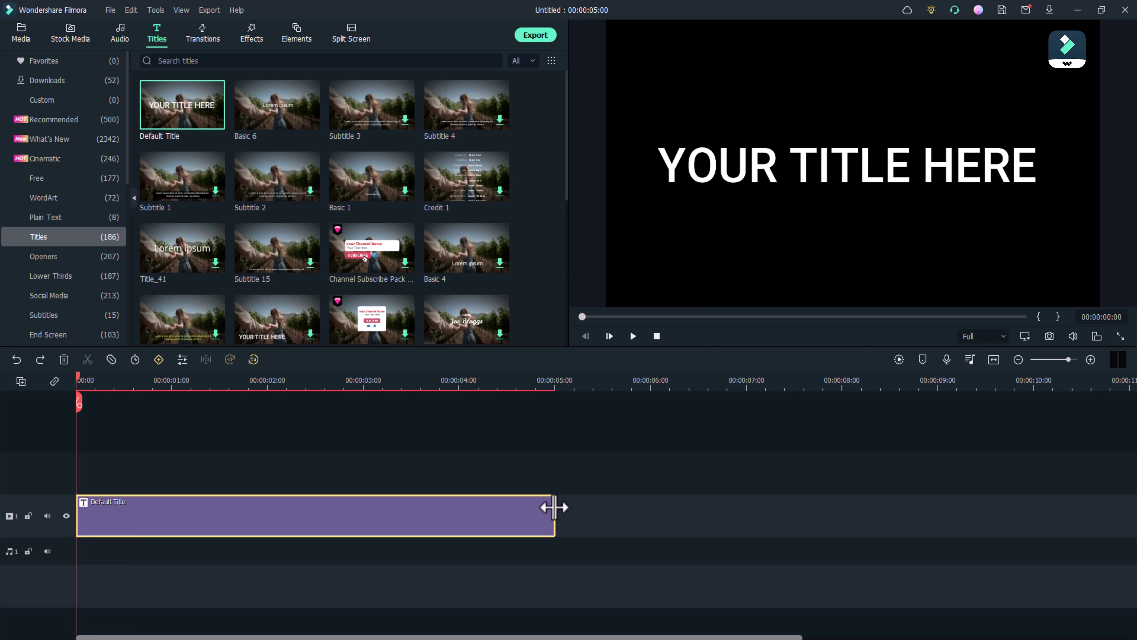
{"action": "left_click_drag", "start_coordinate": [553, 515], "coordinate": [364, 515]}
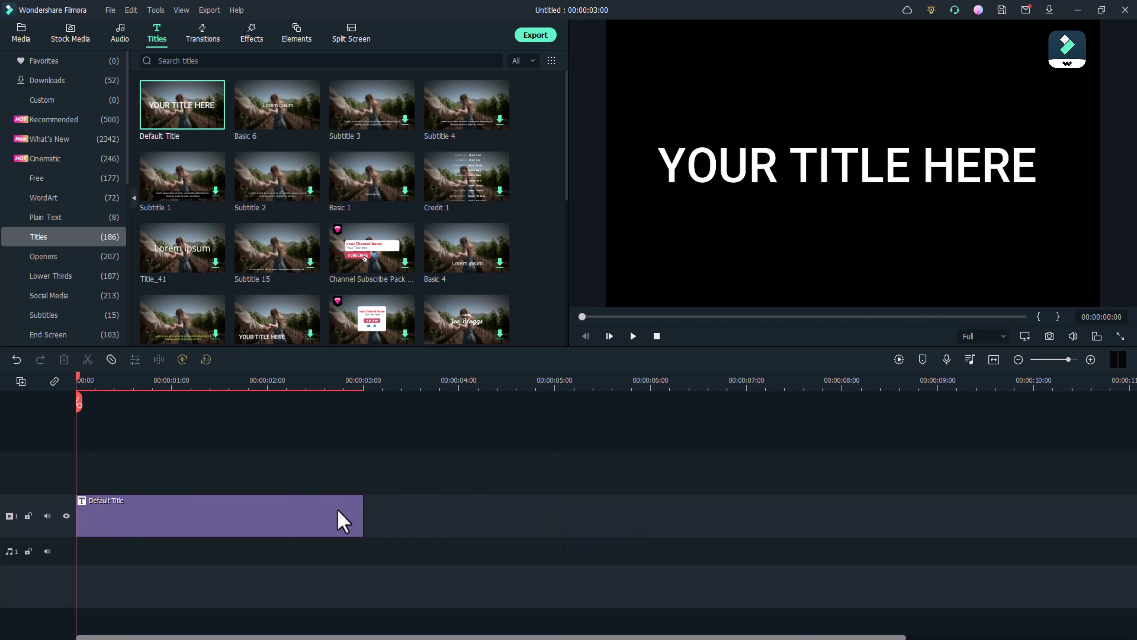
Step: Set the title clip's font to Bebas Regular with a size of 150
{"action": "double_click", "coordinate": [337, 508]}
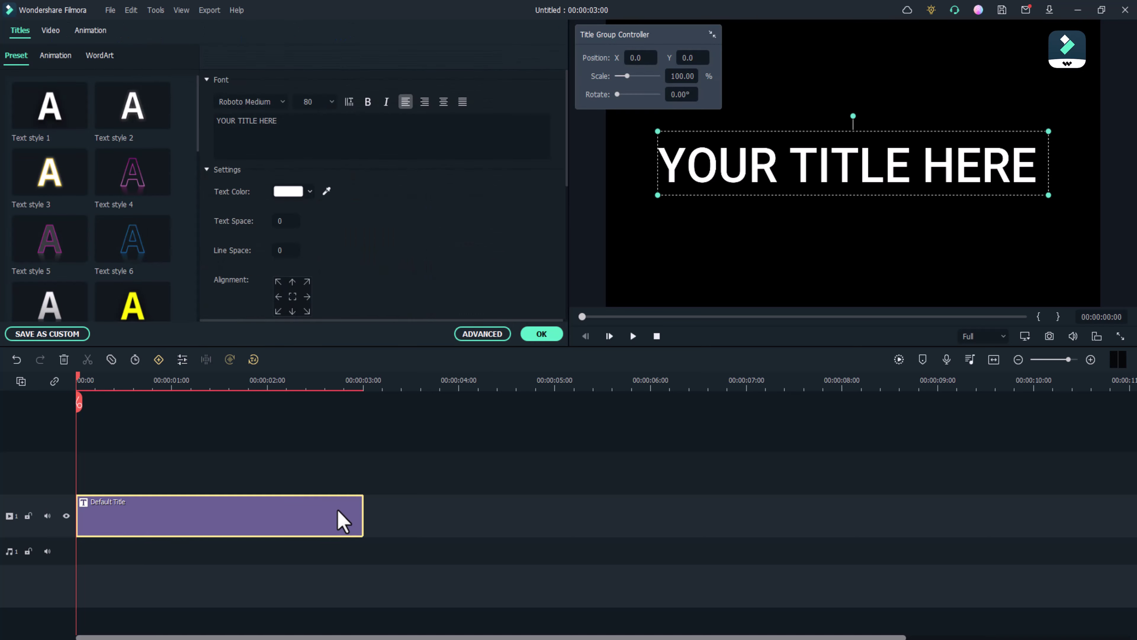
{"action": "left_click", "coordinate": [250, 102]}
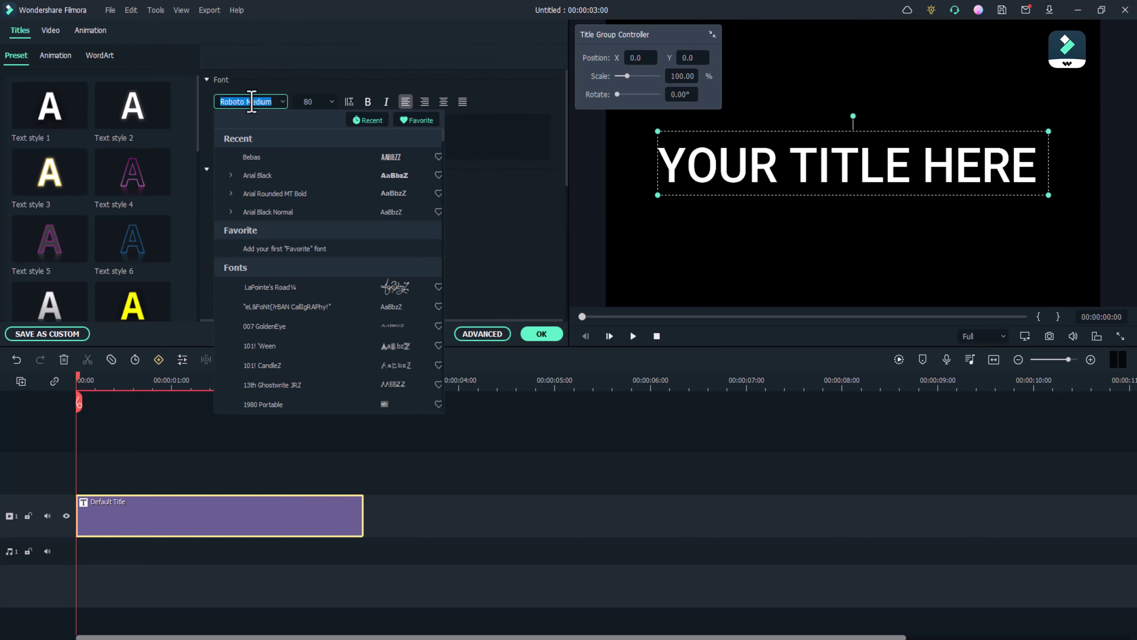
{"action": "type", "text": "be"}
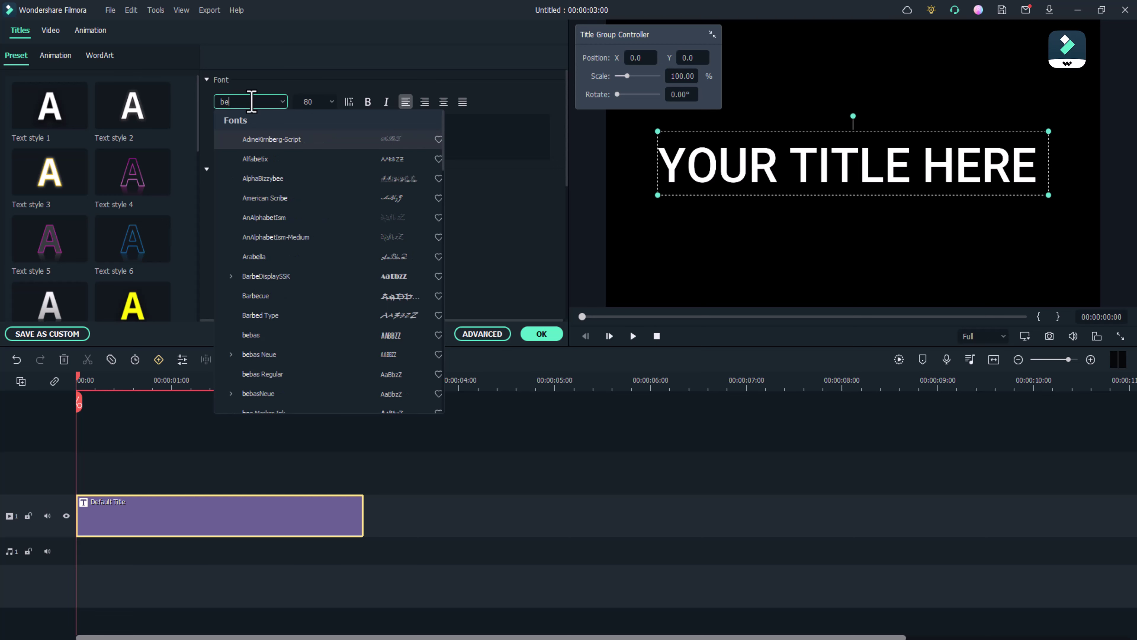
{"action": "type", "text": "b"}
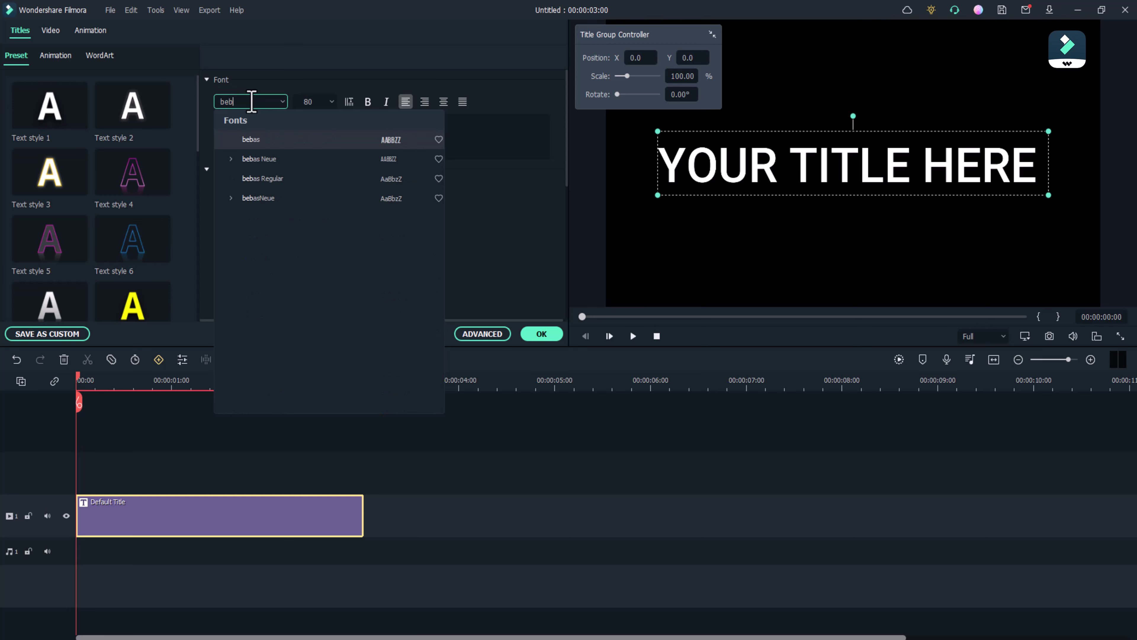
{"action": "left_click", "coordinate": [274, 179]}
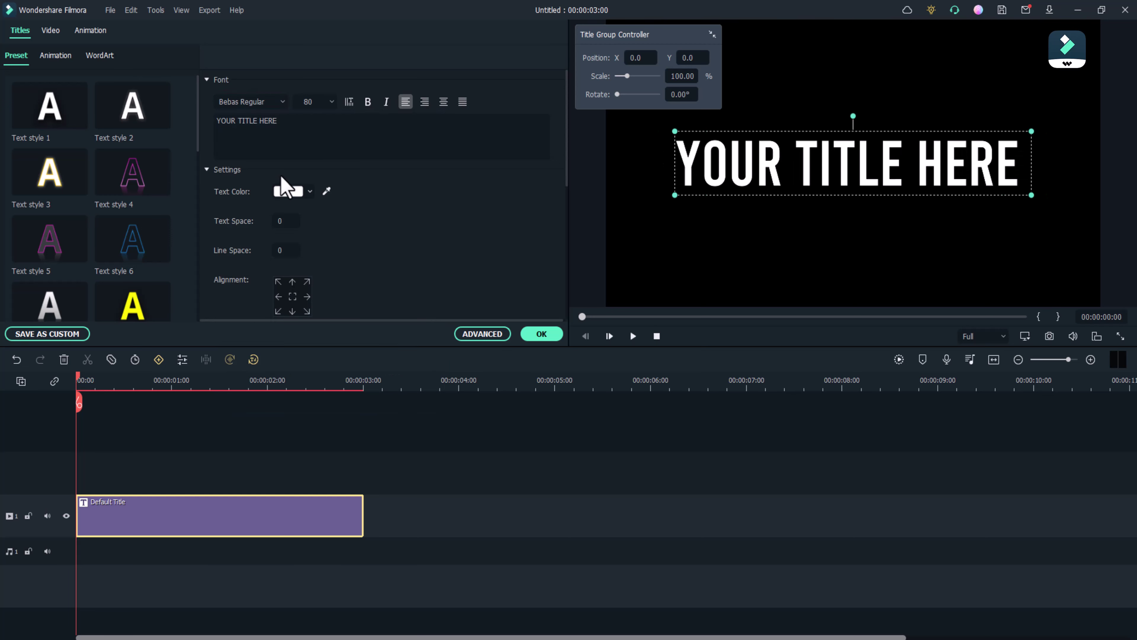
{"action": "left_click", "coordinate": [331, 105]}
{"action": "scroll", "coordinate": [330, 175], "scroll_direction": "down", "scroll_amount": 2}
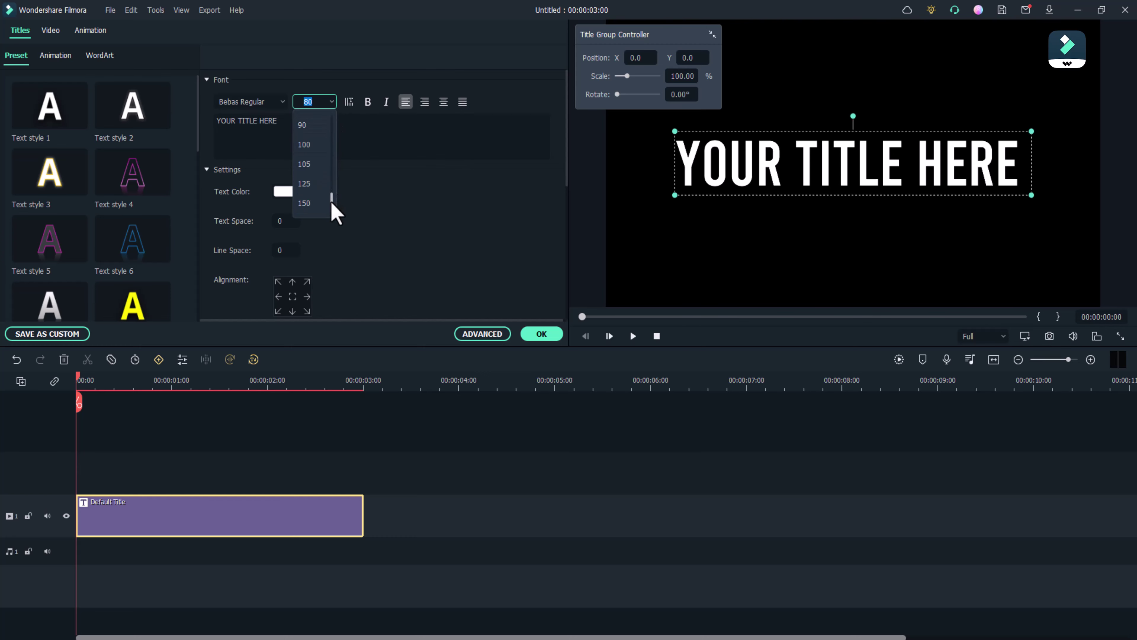
{"action": "left_click", "coordinate": [318, 203]}
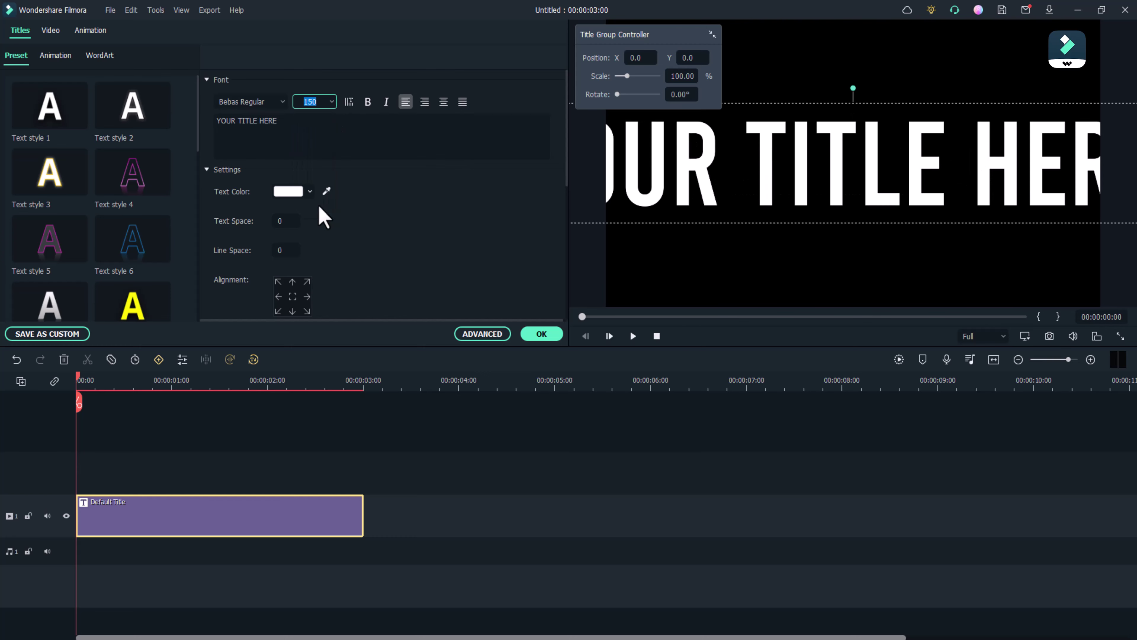
Step: Replace the title's placeholder text with "Trailer"
{"action": "left_click", "coordinate": [307, 127]}
{"action": "left_click", "coordinate": [307, 128]}
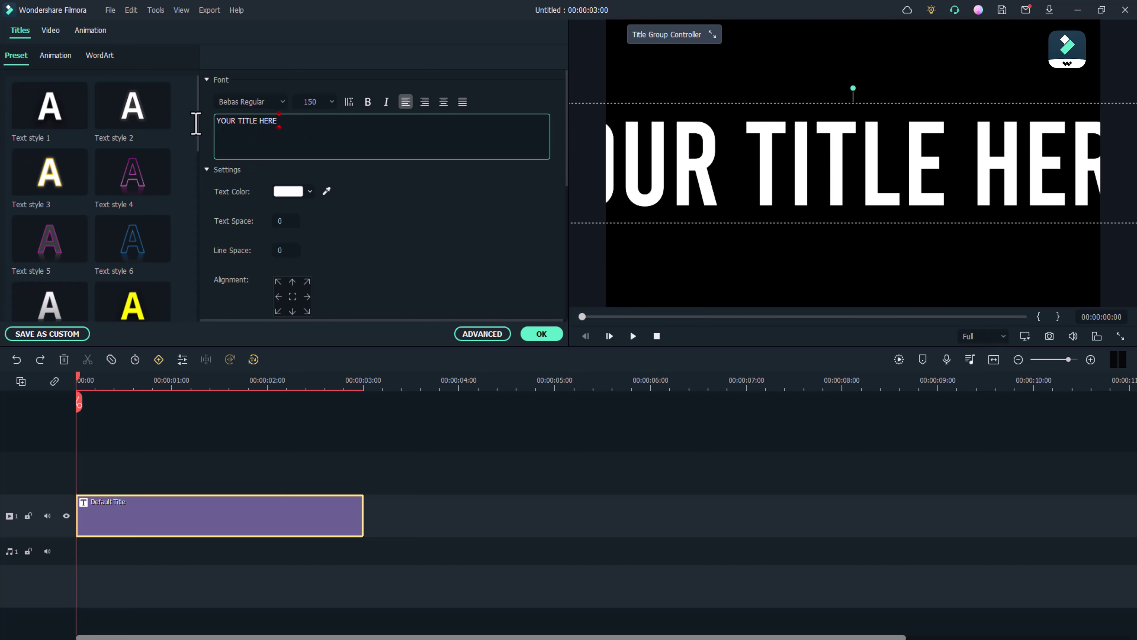
{"action": "key", "text": "ctrl+a"}
{"action": "type", "text": "Tr"}
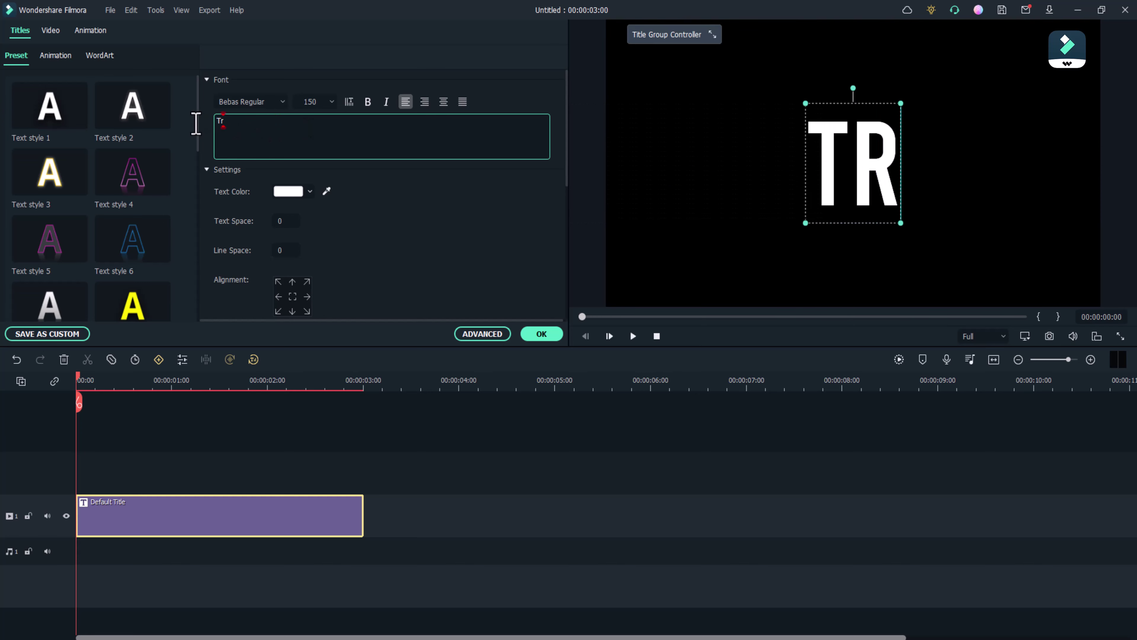
{"action": "type", "text": "ailer"}
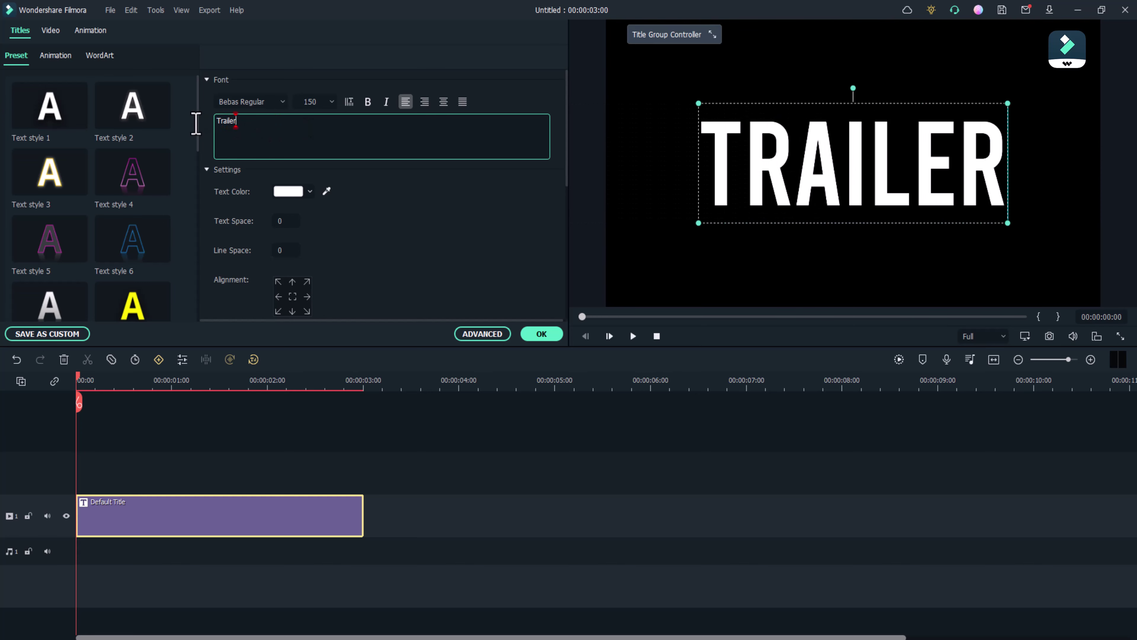
Step: In the advanced text editor, give the "Trailer" text an image fill using the grey texture file "download"
{"action": "scroll", "coordinate": [381, 224], "scroll_direction": "down", "scroll_amount": 10}
{"action": "left_click", "coordinate": [487, 338]}
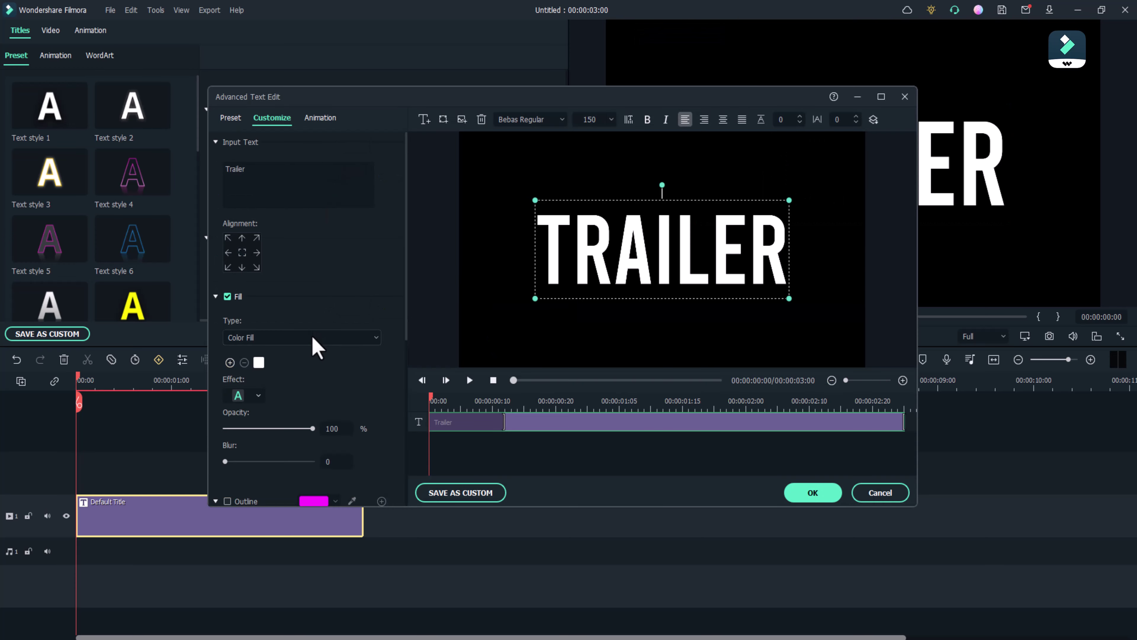
{"action": "left_click", "coordinate": [313, 340]}
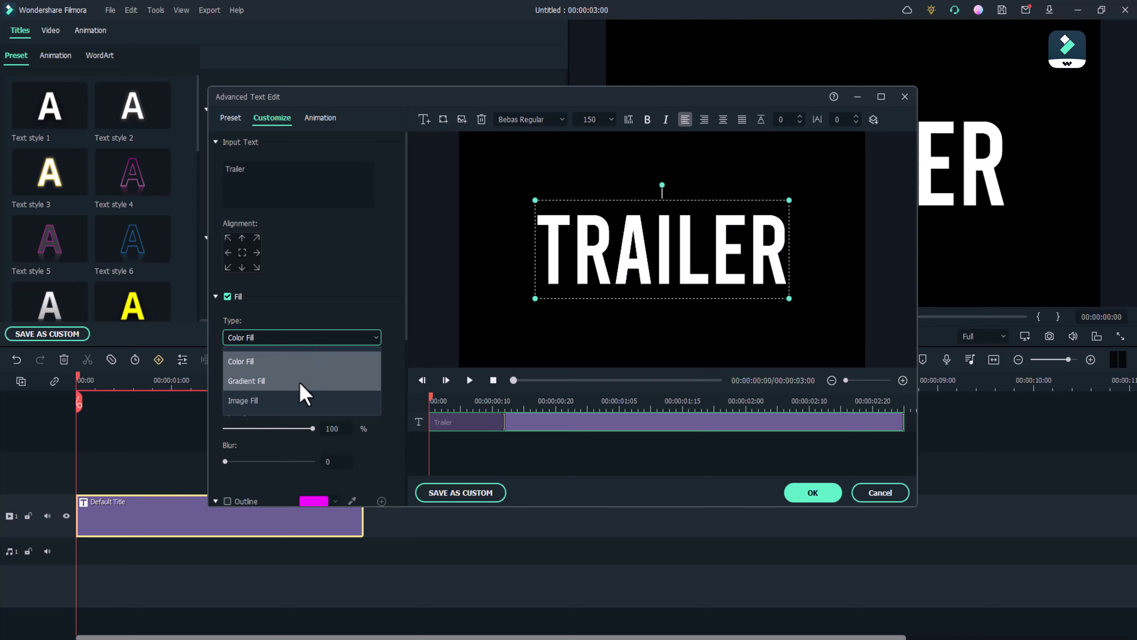
{"action": "left_click", "coordinate": [291, 401]}
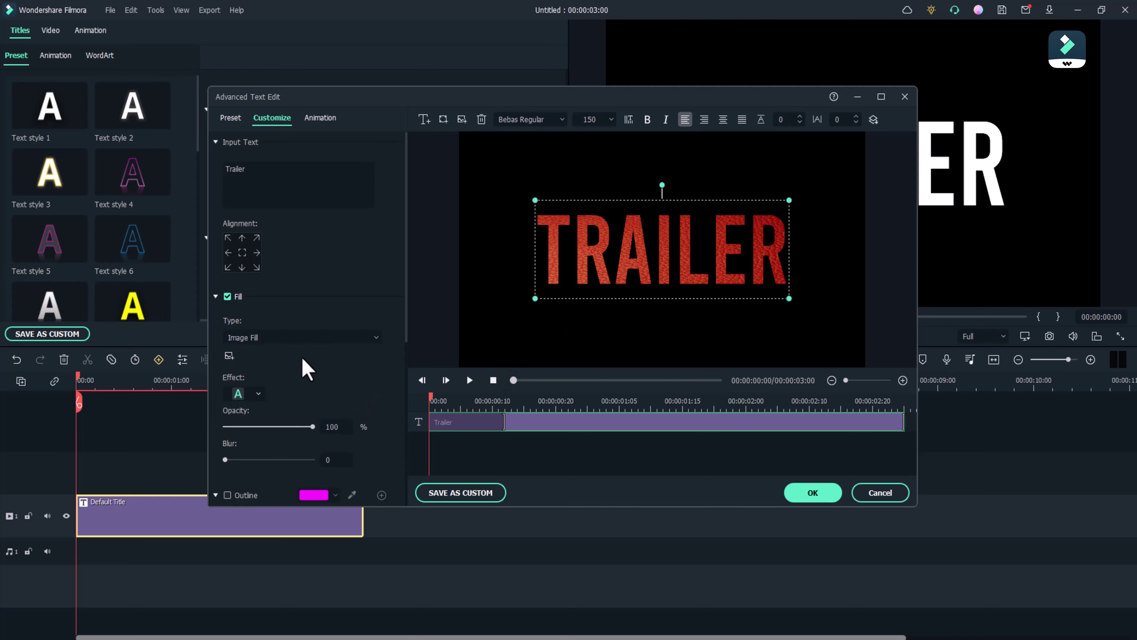
{"action": "left_click", "coordinate": [228, 356]}
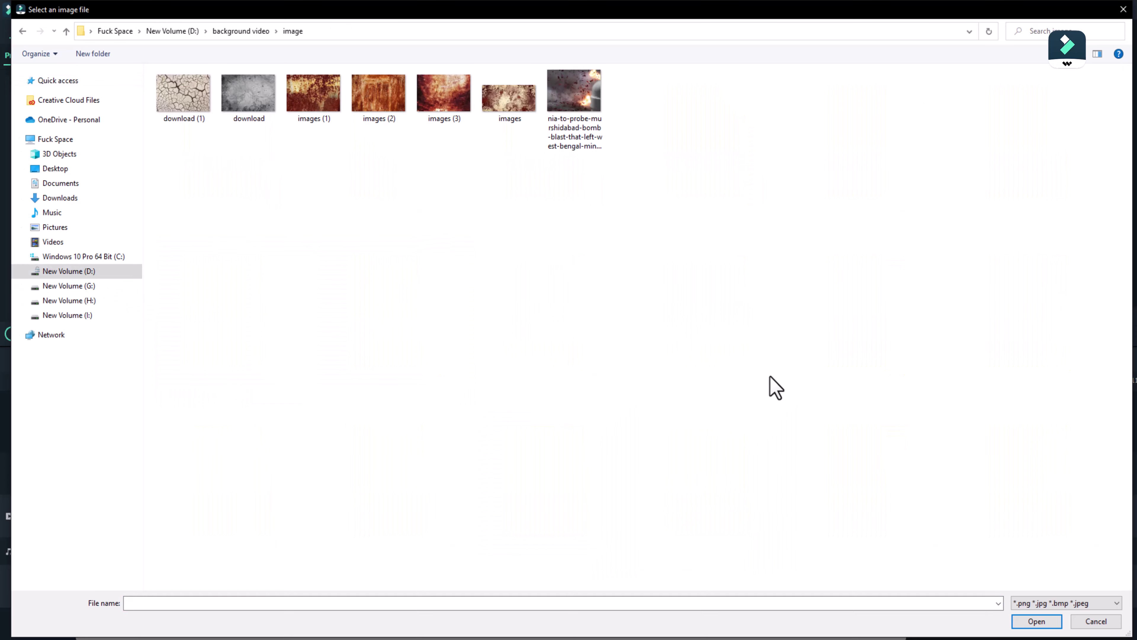
{"action": "left_click", "coordinate": [259, 89]}
{"action": "left_click", "coordinate": [1030, 621]}
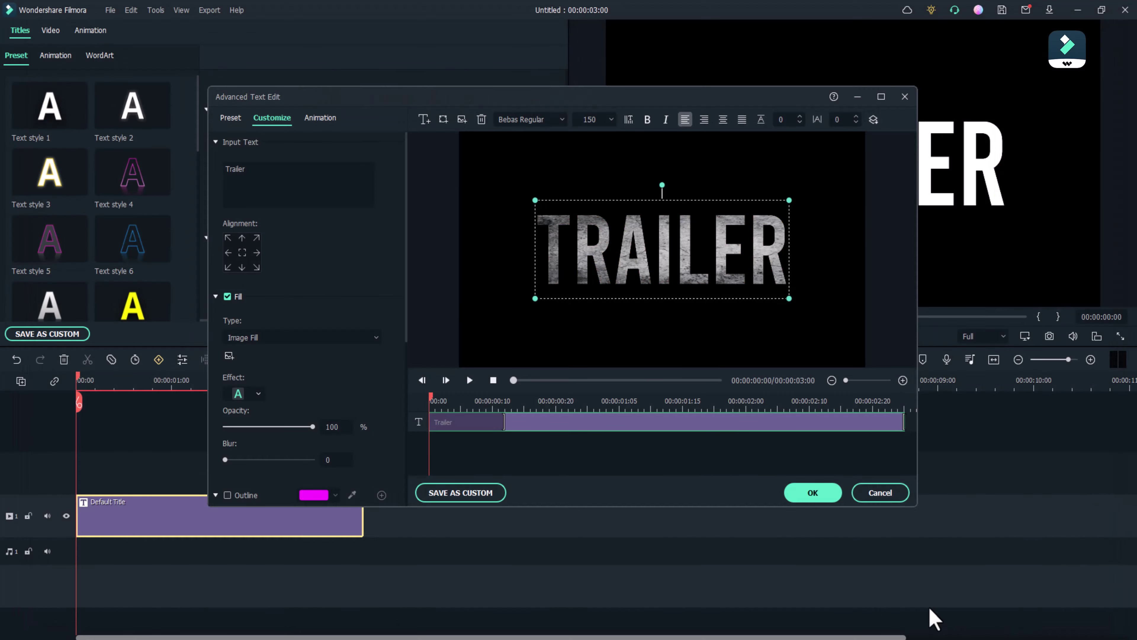
Step: Add a second text box above "Trailer" and change its text to "NEW"
{"action": "left_click", "coordinate": [425, 119]}
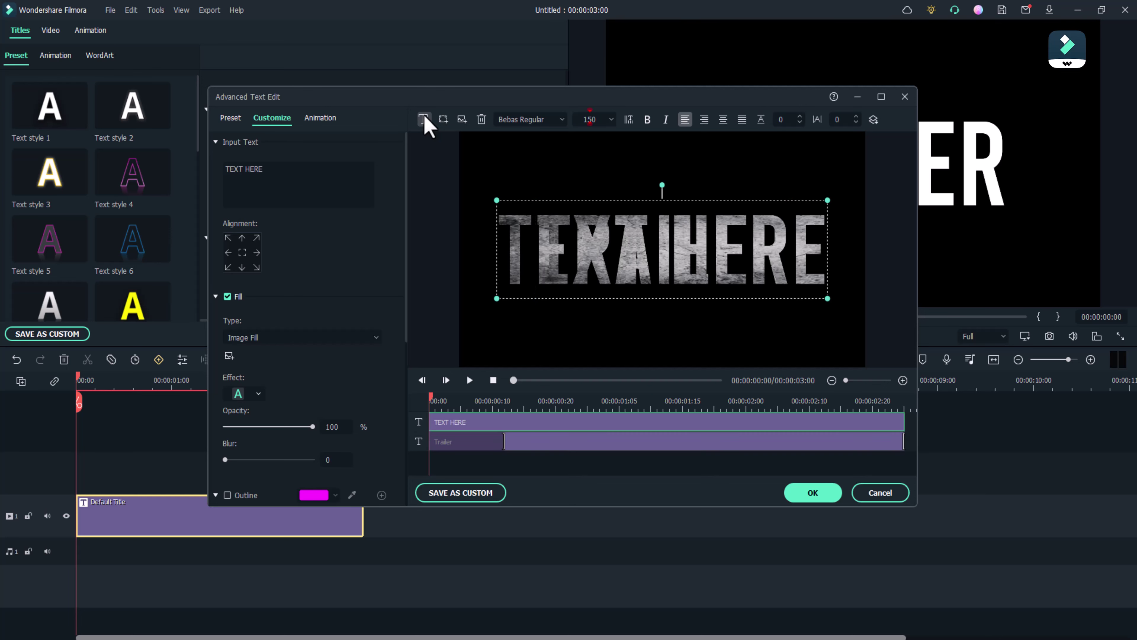
{"action": "left_click_drag", "start_coordinate": [682, 214], "coordinate": [681, 197]}
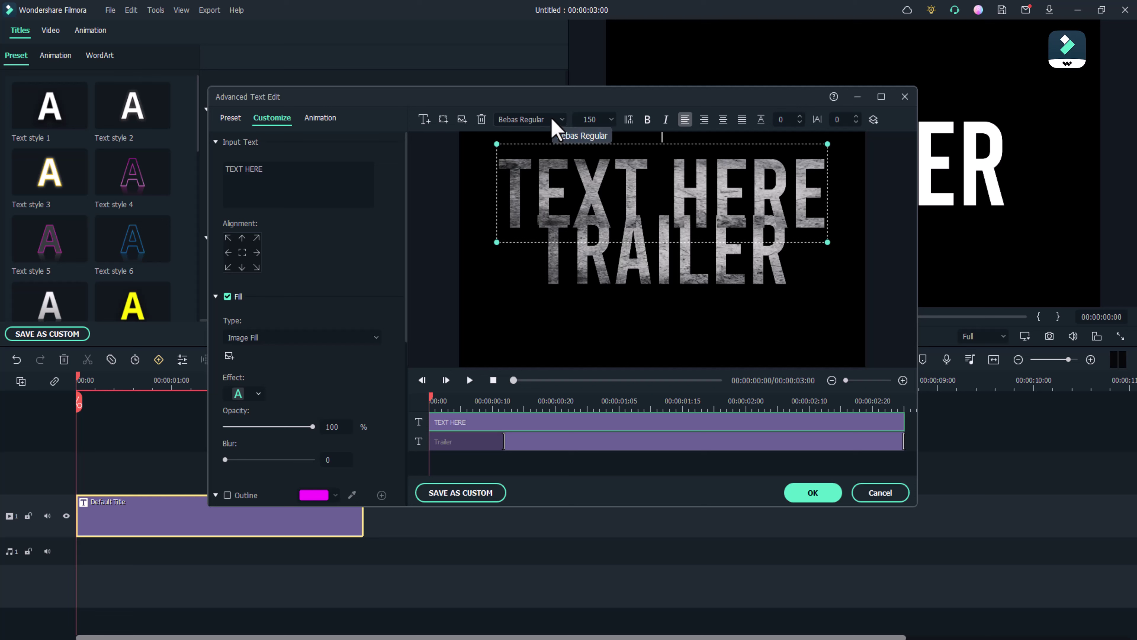
{"action": "double_click", "coordinate": [607, 190]}
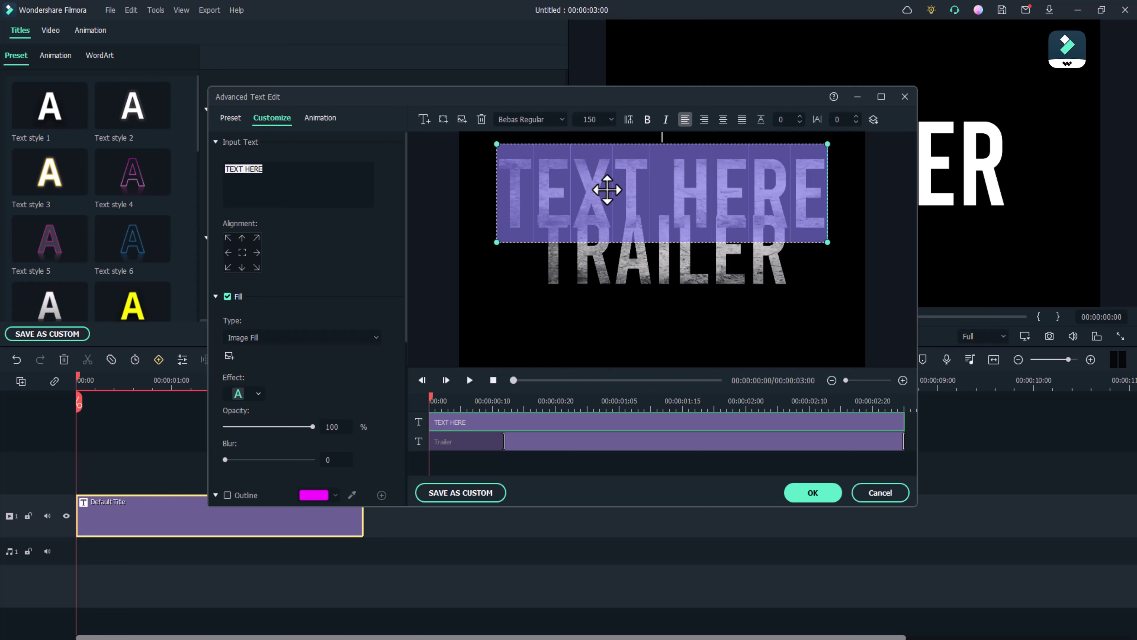
{"action": "type", "text": "NEW"}
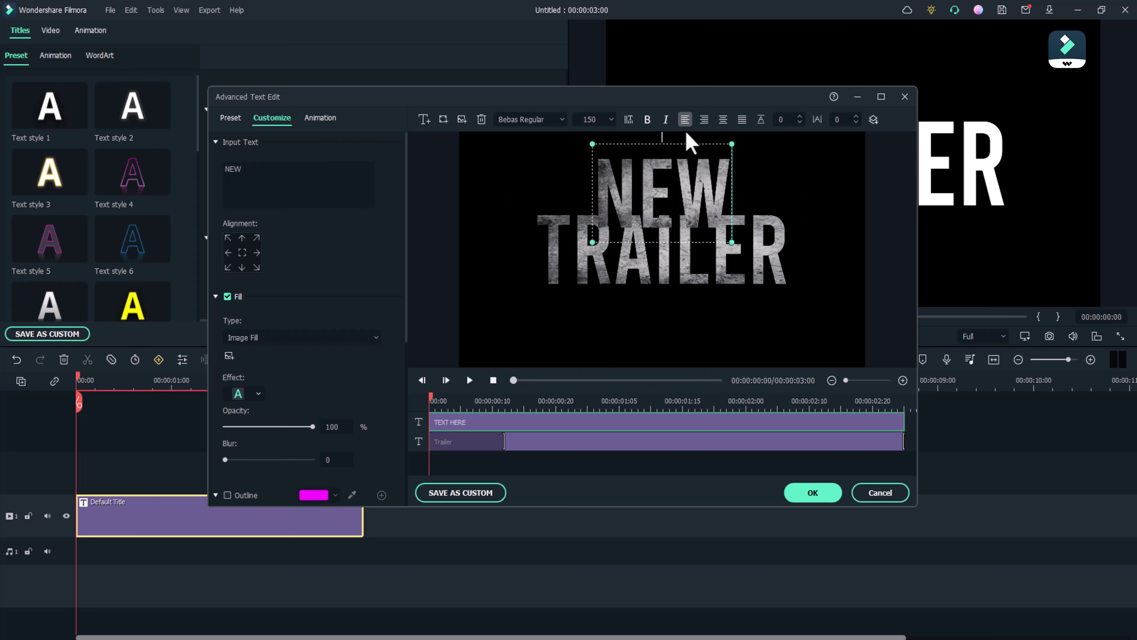
Step: Set the font size of the "NEW" text to 75 and apply the advanced text edits
{"action": "left_click", "coordinate": [612, 120]}
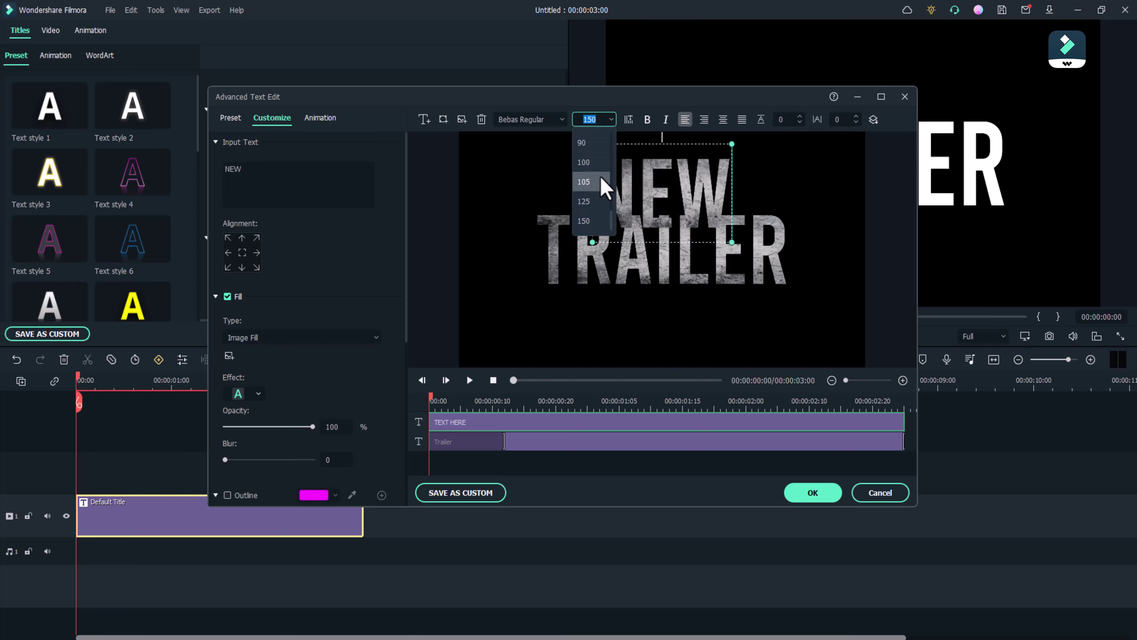
{"action": "left_click", "coordinate": [603, 184]}
{"action": "type", "text": "85"}
{"action": "key", "text": "Return"}
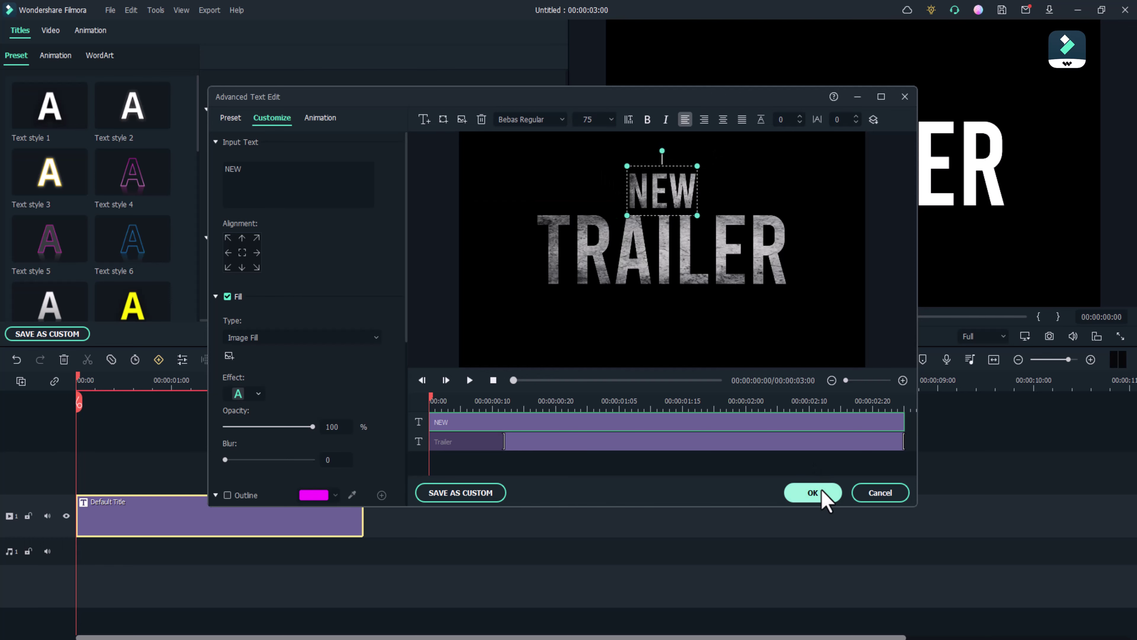
{"action": "left_click", "coordinate": [812, 492]}
{"action": "left_click", "coordinate": [507, 426]}
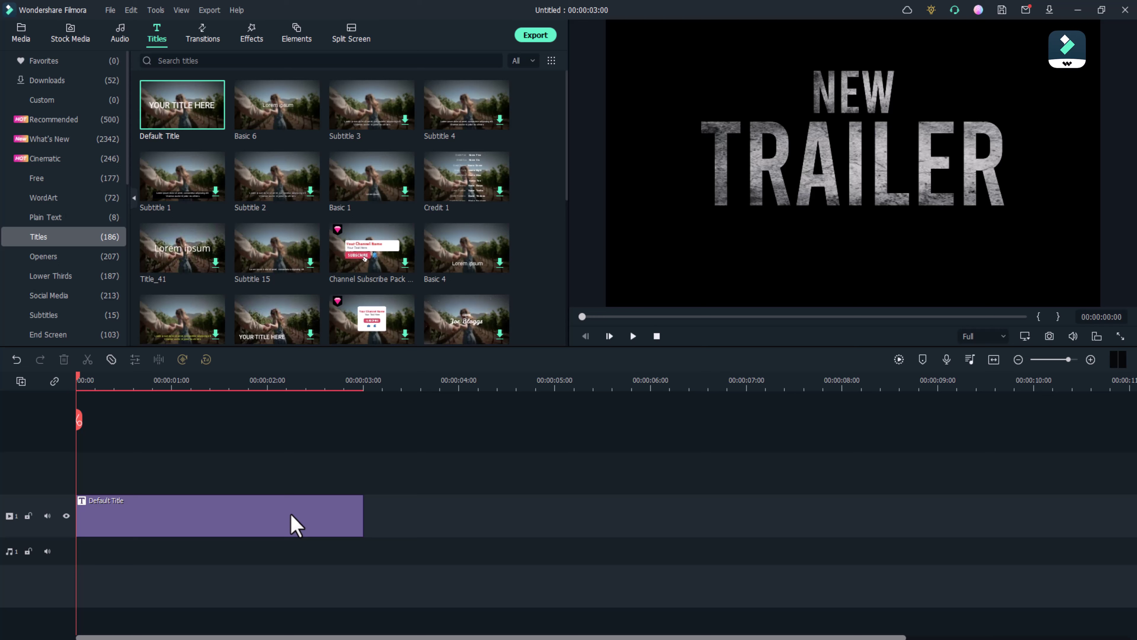
Step: Copy the title clip and paste the duplicate directly after it at the 3-second mark
{"action": "left_click", "coordinate": [296, 524]}
{"action": "left_click_drag", "start_coordinate": [80, 419], "coordinate": [365, 426]}
{"action": "key", "text": "ctrl+c"}
{"action": "key", "text": "ctrl+v"}
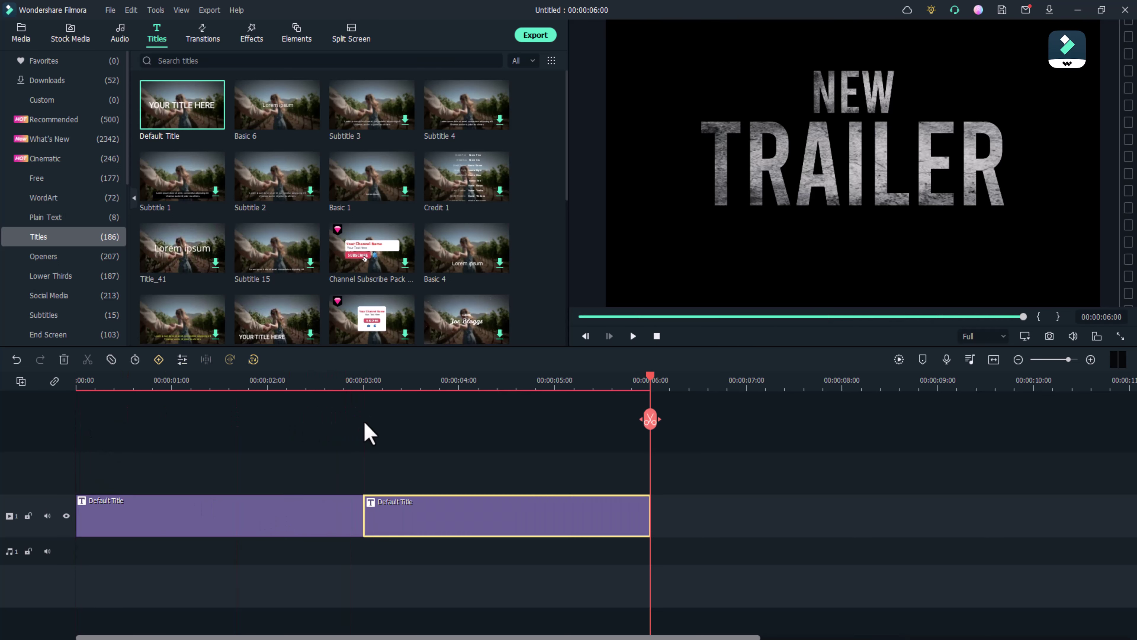
Step: Change the large "Trailer" text in the second title clip to "DESIGN" and confirm the edit
{"action": "double_click", "coordinate": [474, 528]}
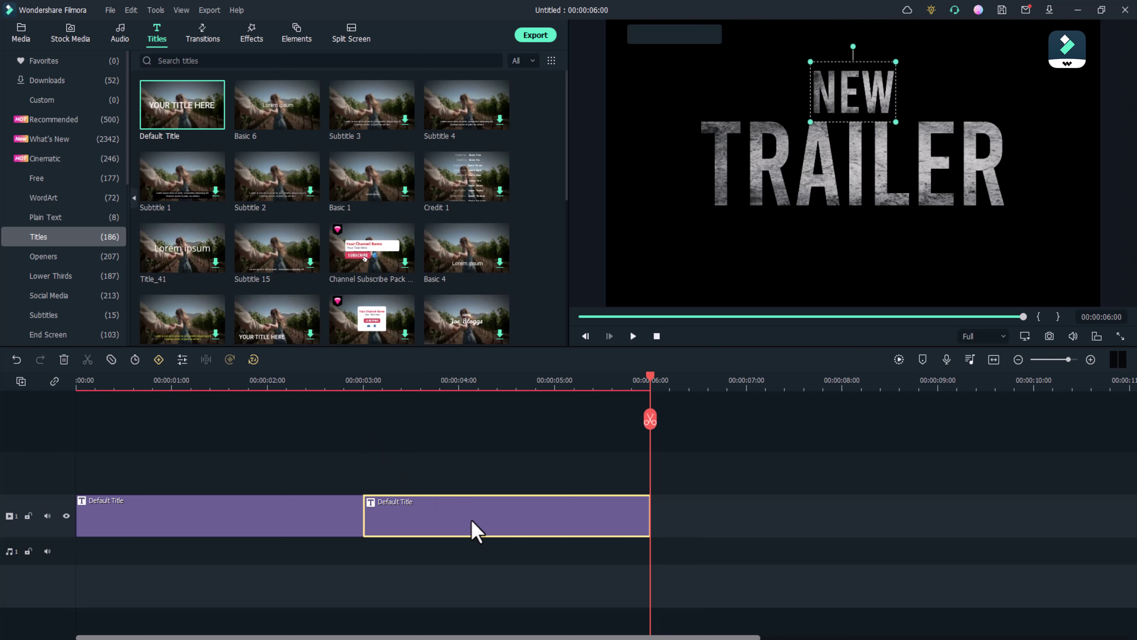
{"action": "scroll", "coordinate": [294, 183], "scroll_direction": "up", "scroll_amount": 5}
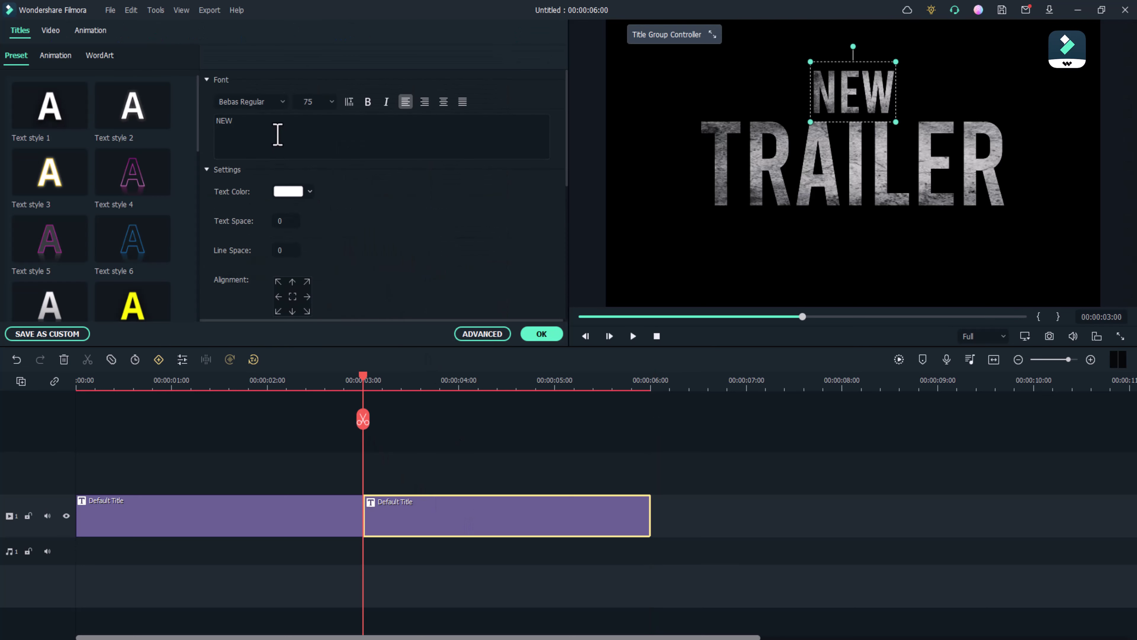
{"action": "left_click", "coordinate": [272, 127]}
{"action": "double_click", "coordinate": [223, 121]}
{"action": "left_click", "coordinate": [796, 188]}
{"action": "left_click", "coordinate": [269, 122]}
{"action": "left_click_drag", "start_coordinate": [269, 122], "coordinate": [203, 119]}
{"action": "type", "text": "DESIGN"}
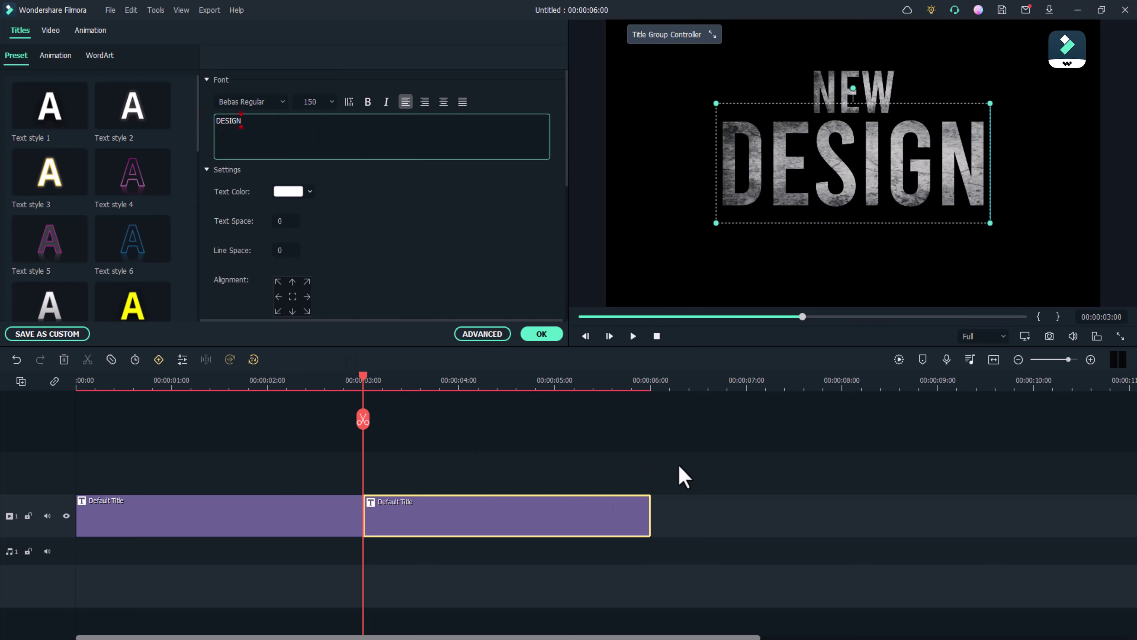
{"action": "left_click", "coordinate": [542, 335]}
{"action": "left_click", "coordinate": [540, 334]}
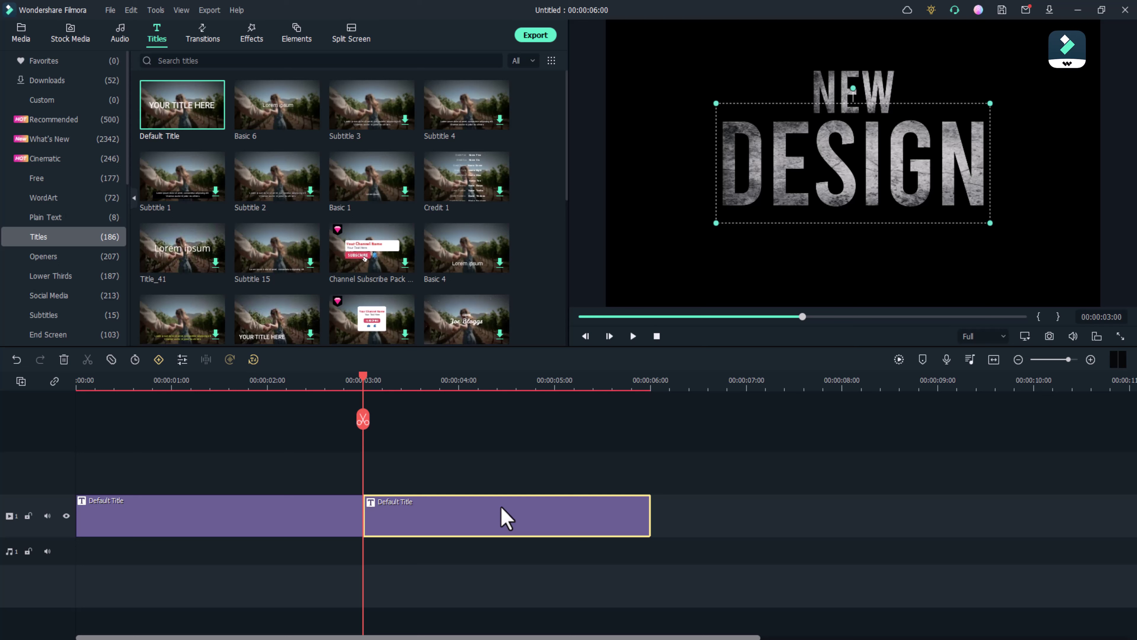
Step: Paste a copy of the "NEW DESIGN" title at the 6-second mark and trim it to 2 seconds
{"action": "left_click_drag", "start_coordinate": [363, 418], "coordinate": [652, 418]}
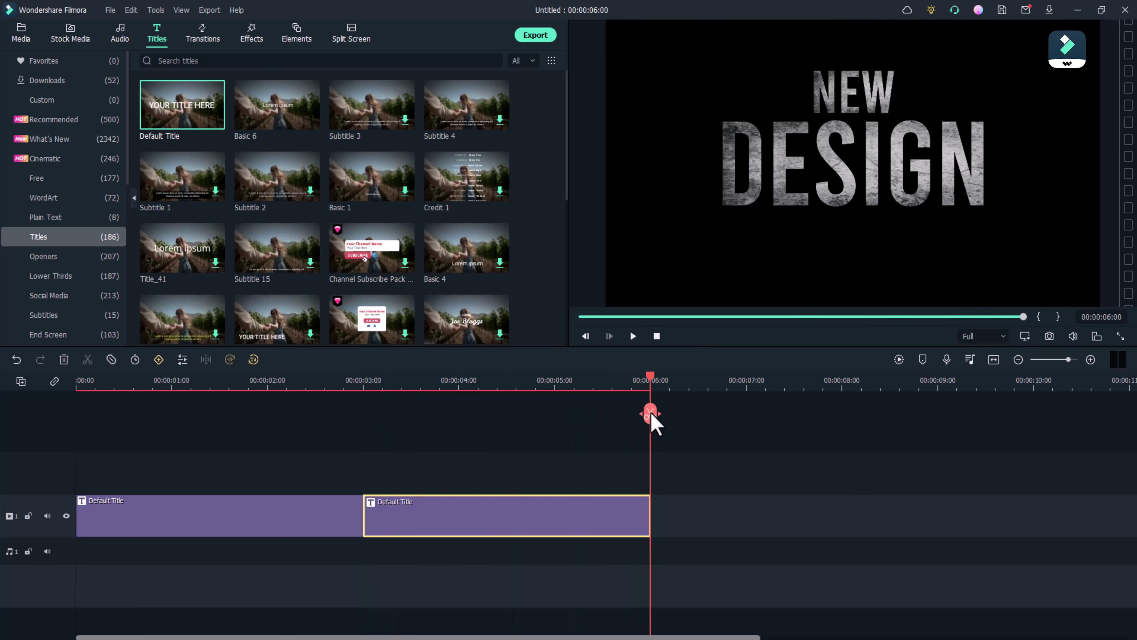
{"action": "key", "text": "ctrl+v"}
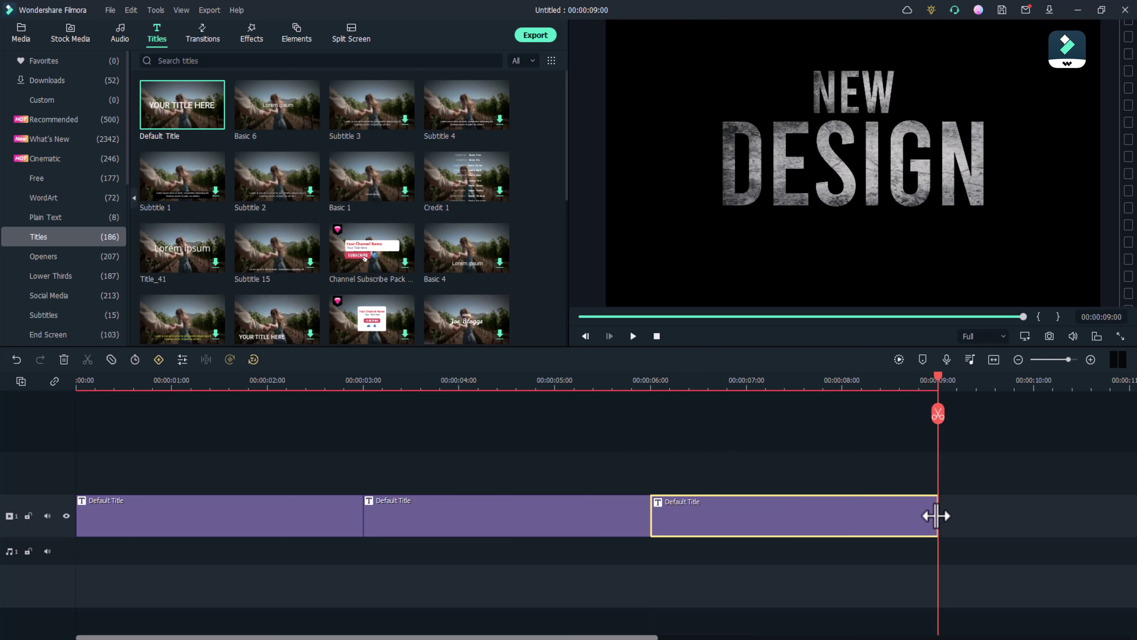
{"action": "left_click_drag", "start_coordinate": [937, 518], "coordinate": [842, 515]}
Step: Change the large "DESIGN" text in the third title clip to "FILMORA"
{"action": "double_click", "coordinate": [707, 511]}
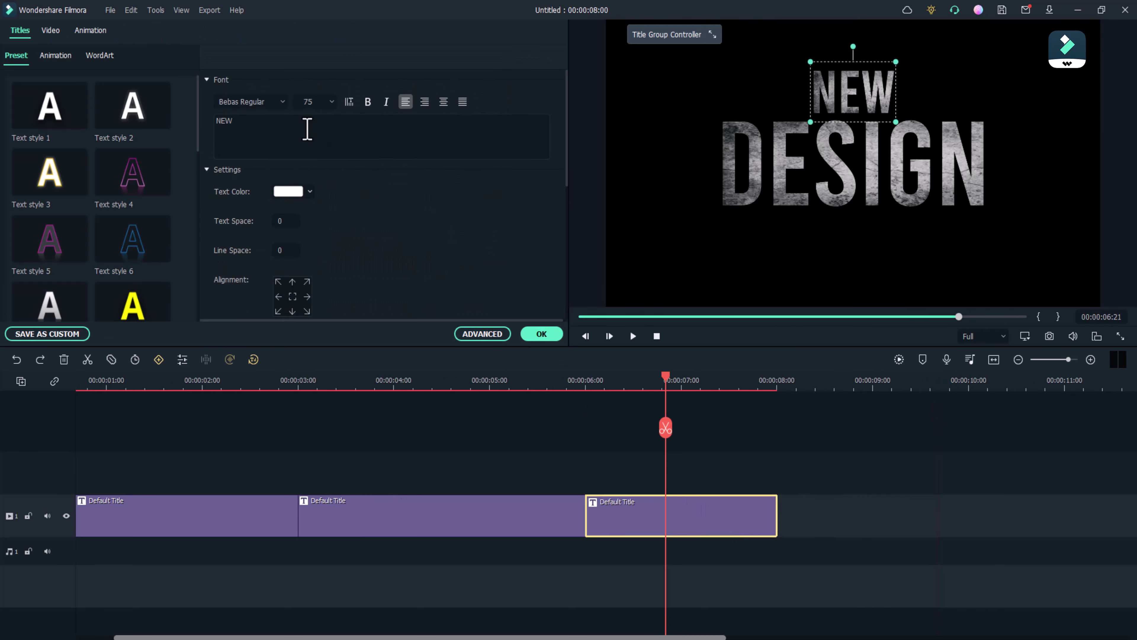
{"action": "left_click", "coordinate": [745, 182]}
{"action": "left_click_drag", "start_coordinate": [256, 117], "coordinate": [211, 122]}
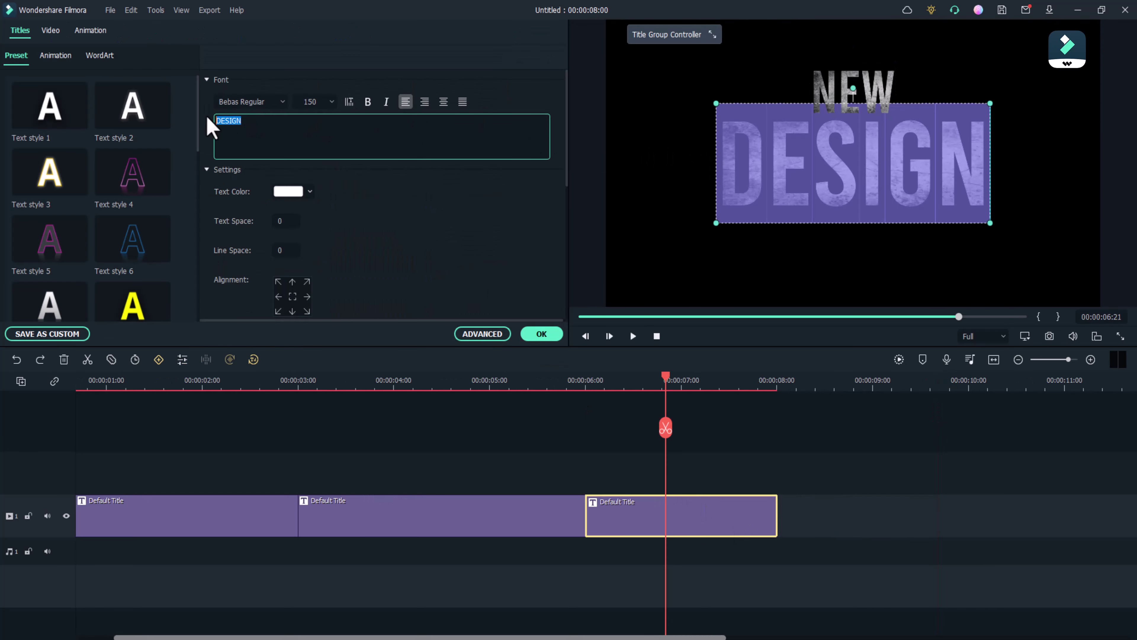
{"action": "type", "text": "FILMORA"}
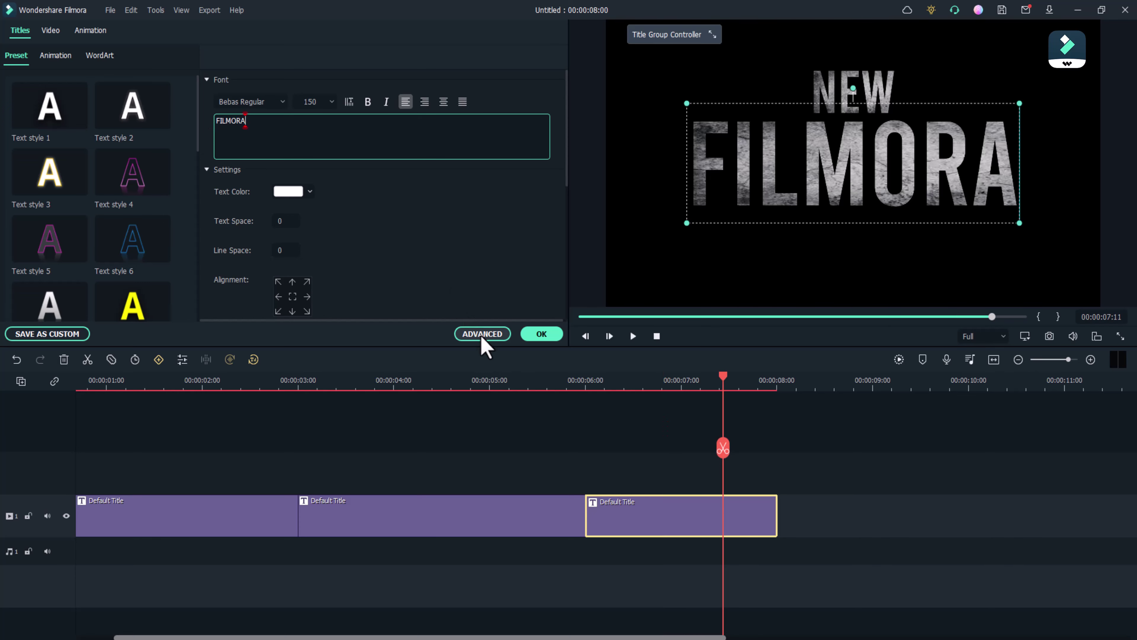
Step: Replace the small "NEW" text above "FILMORA" with "IN" in Advanced Text Edit and apply the change
{"action": "left_click", "coordinate": [482, 334]}
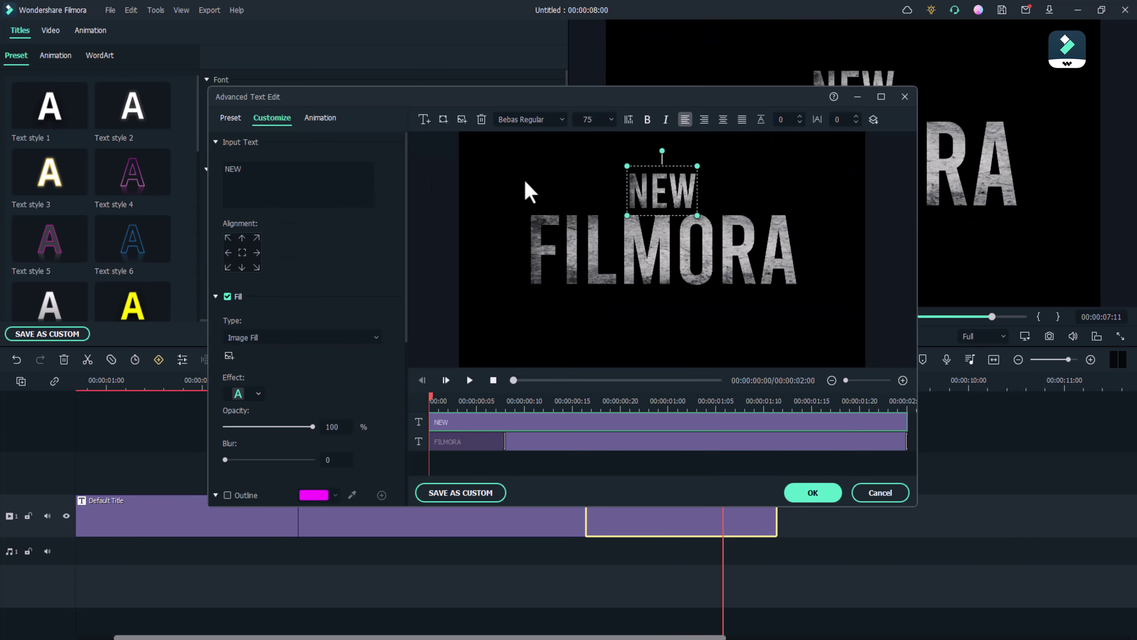
{"action": "key", "text": "BackSpace"}
{"action": "key", "text": "BackSpace"}
{"action": "key", "text": "BackSpace"}
{"action": "type", "text": "IN"}
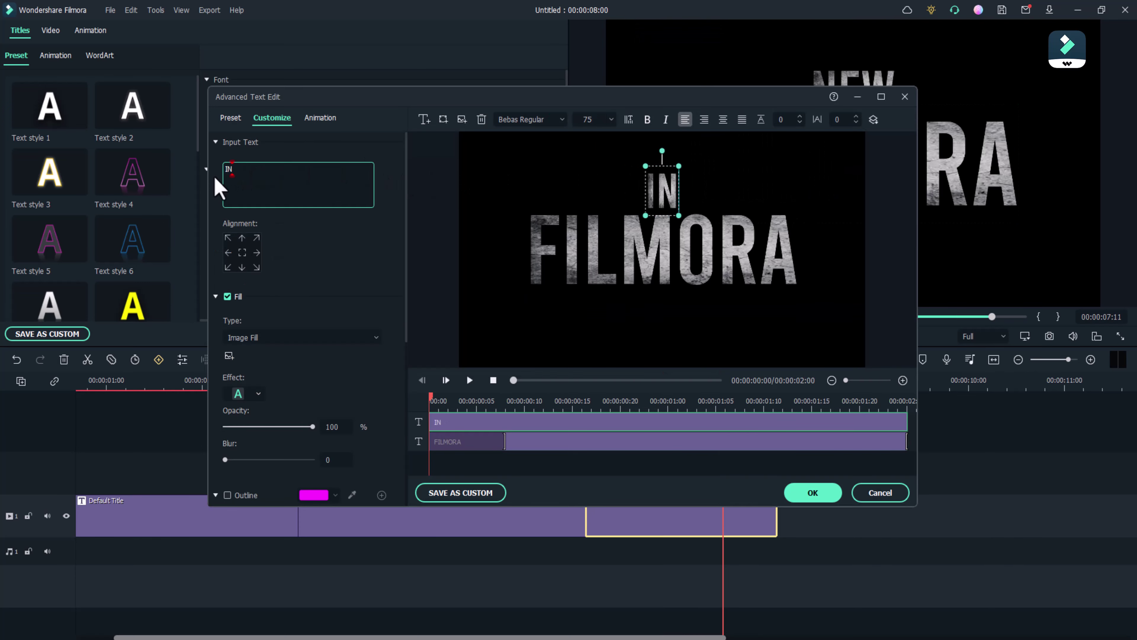
{"action": "left_click", "coordinate": [826, 497]}
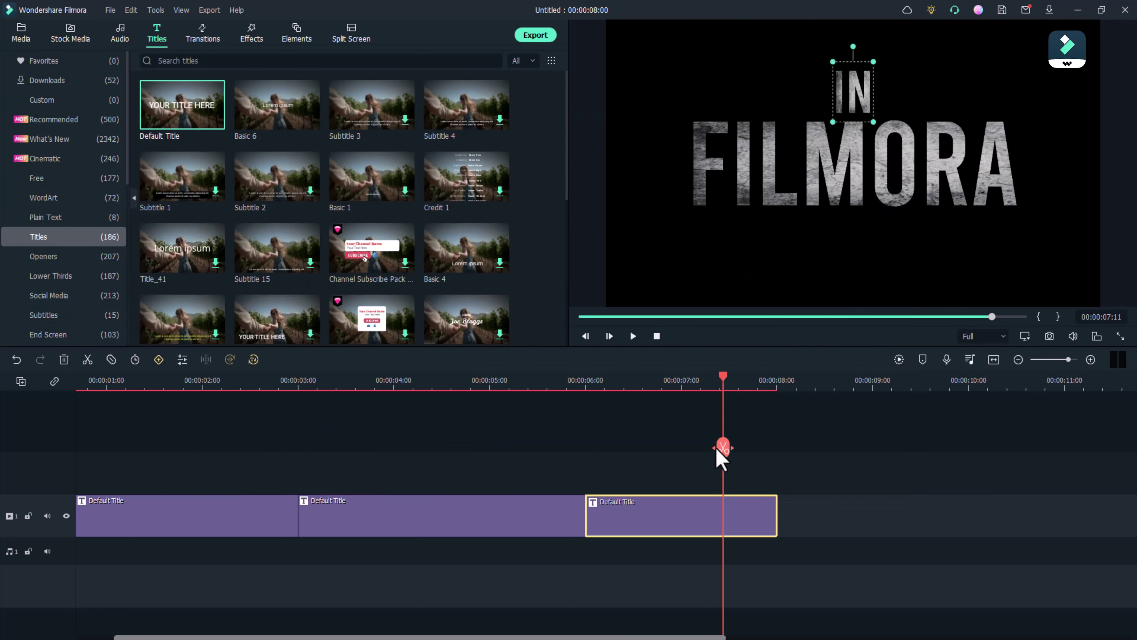
Step: Paste a copy of the "IN FILMORA" title at the 8-second mark and change its large text to "11.6"
{"action": "left_click_drag", "start_coordinate": [717, 450], "coordinate": [779, 449]}
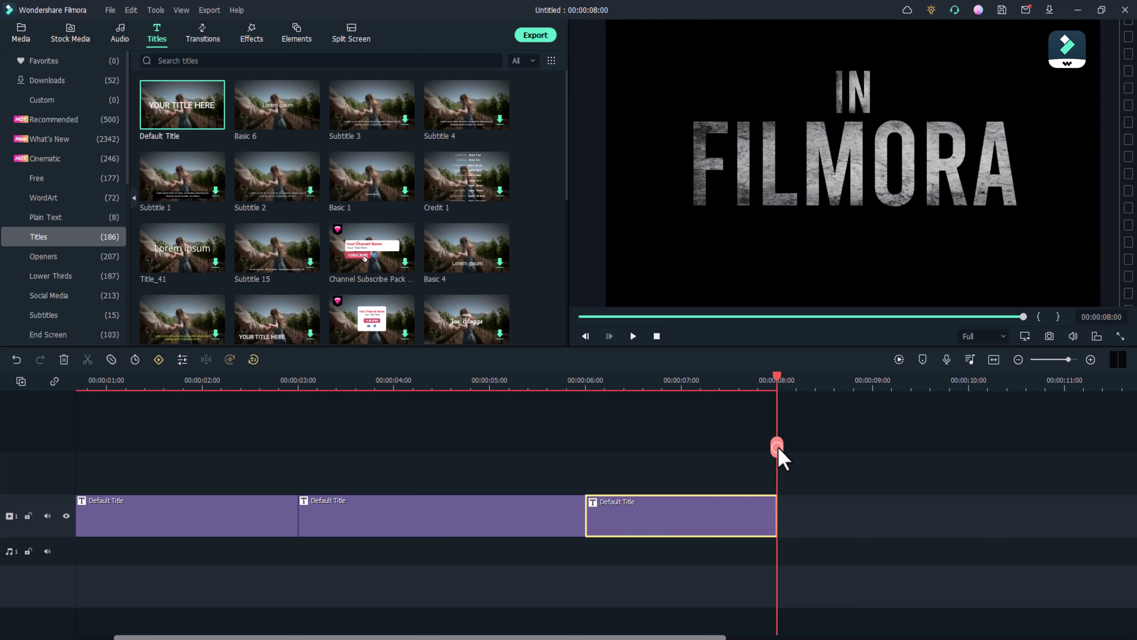
{"action": "key", "text": "ctrl+v"}
{"action": "double_click", "coordinate": [915, 515]}
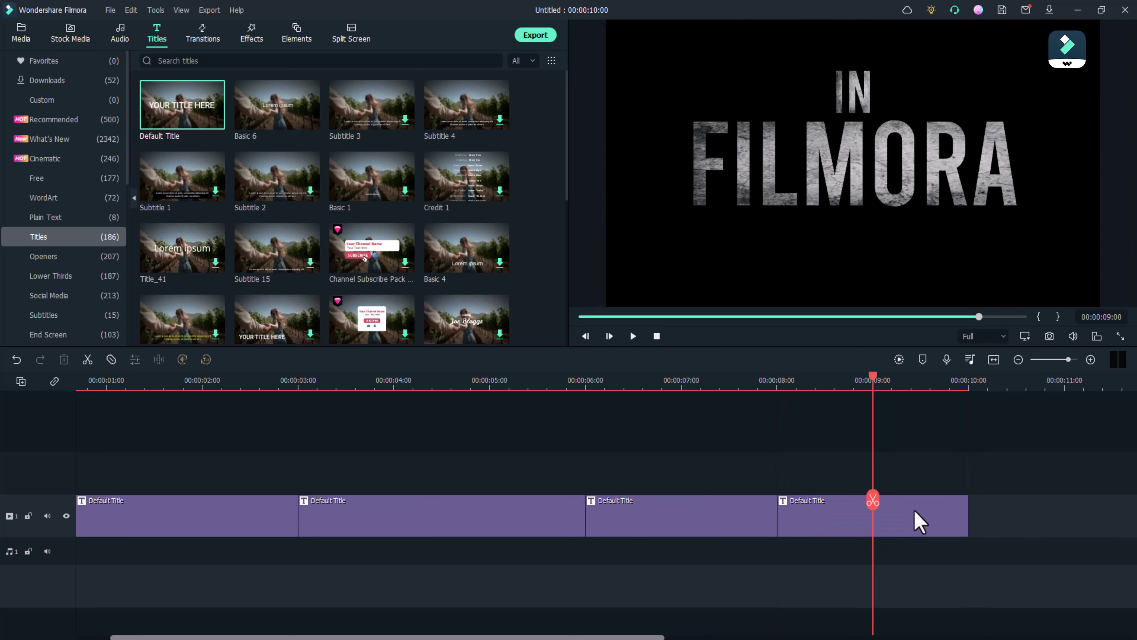
{"action": "left_click", "coordinate": [701, 170]}
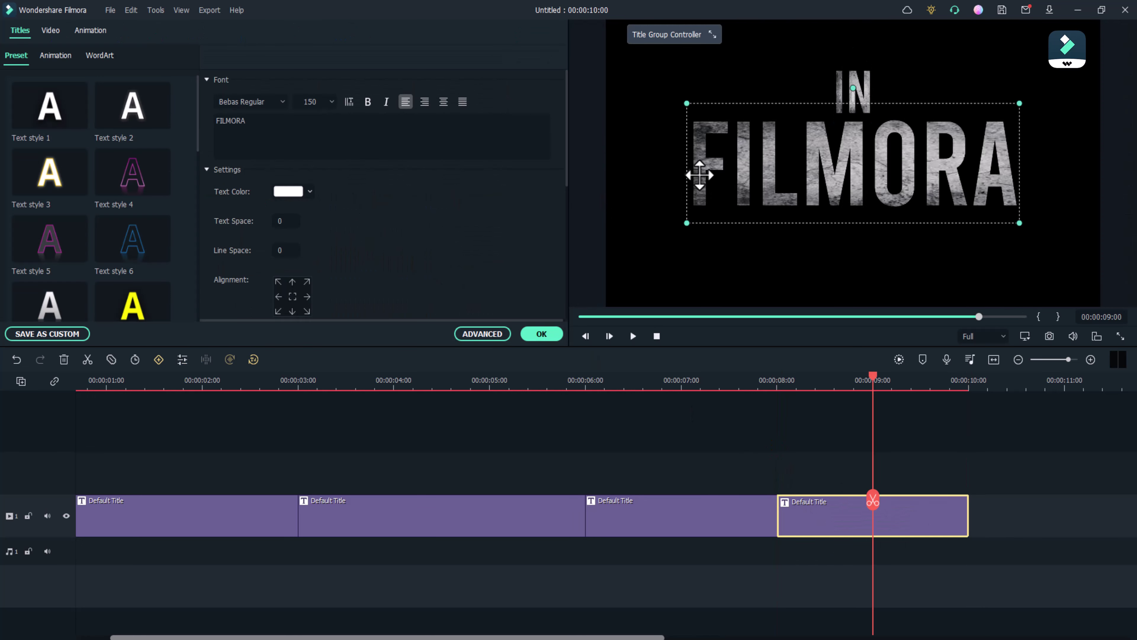
{"action": "left_click_drag", "start_coordinate": [314, 122], "coordinate": [204, 123]}
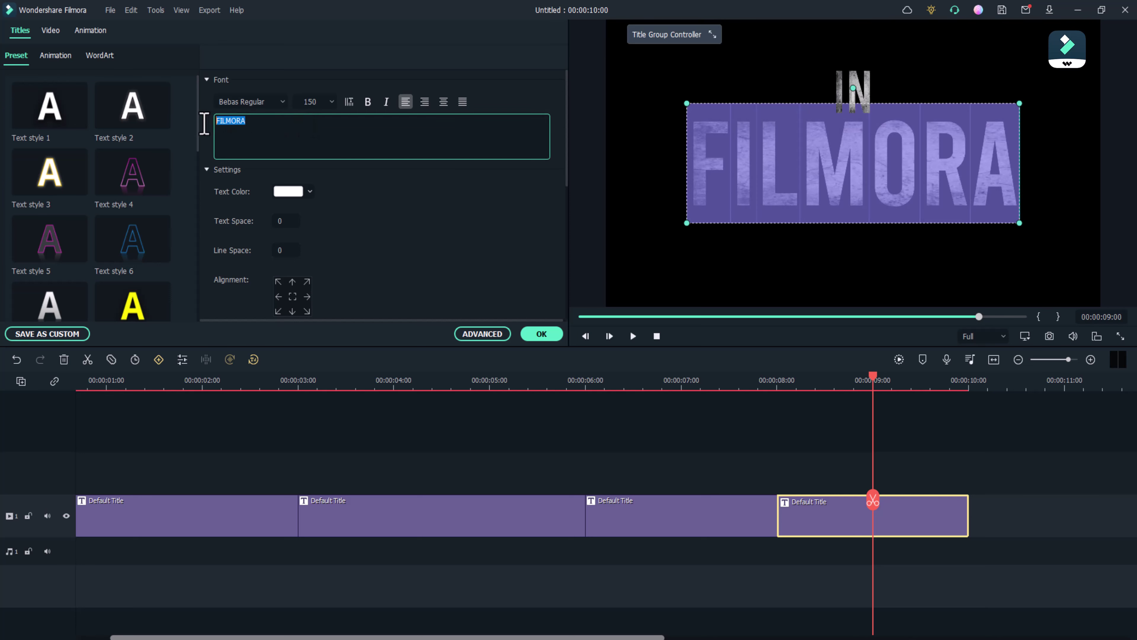
{"action": "key", "text": "BackSpace"}
{"action": "type", "text": "11.6"}
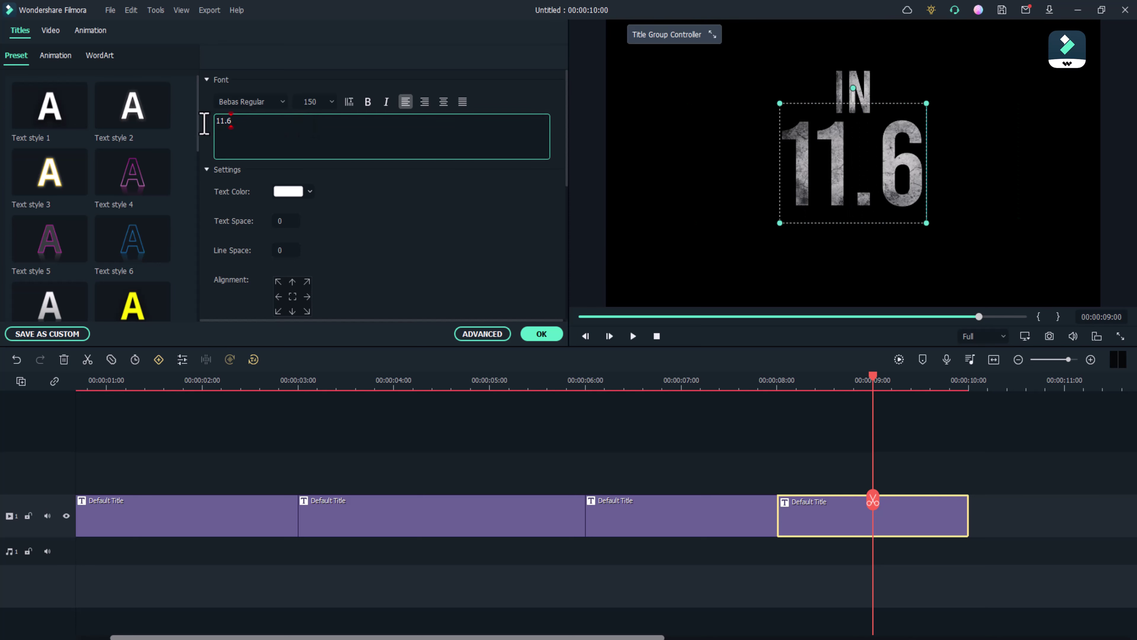
Step: Clear the small "IN" text from the fourth title in Advanced Text Edit
{"action": "left_click", "coordinate": [478, 333]}
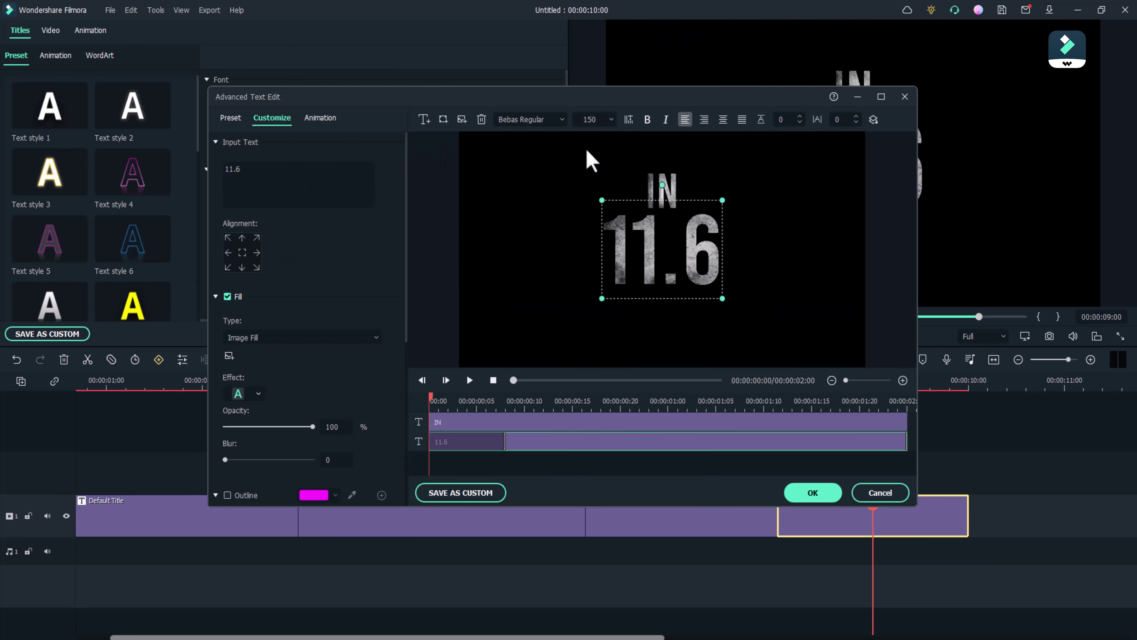
{"action": "left_click", "coordinate": [664, 183]}
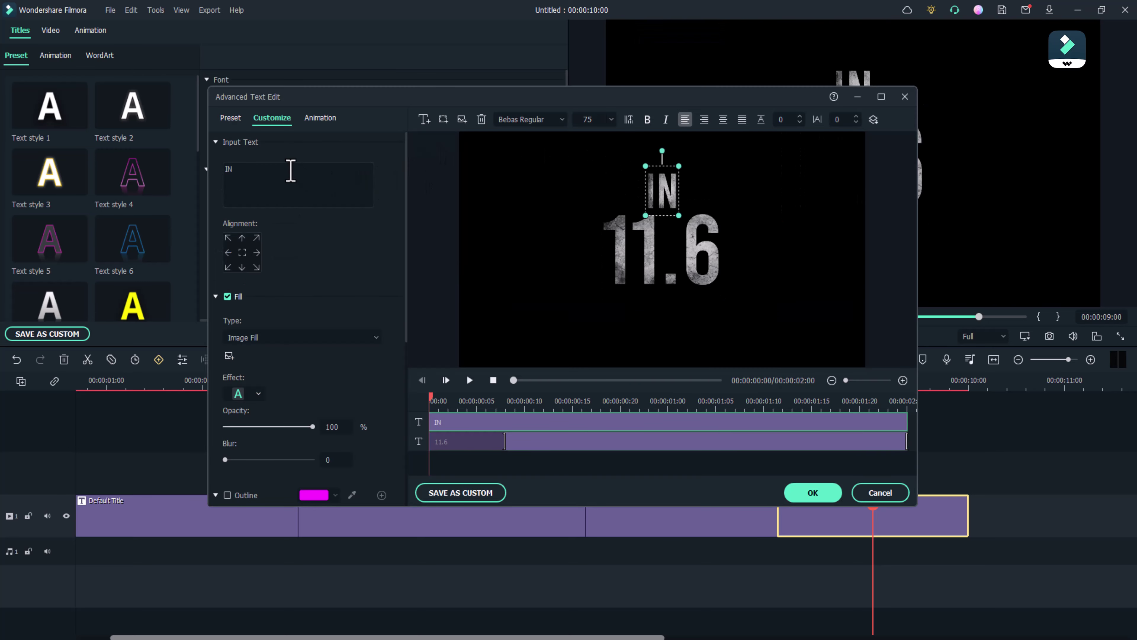
{"action": "left_click_drag", "start_coordinate": [290, 171], "coordinate": [185, 171]}
{"action": "key", "text": "BackSpace"}
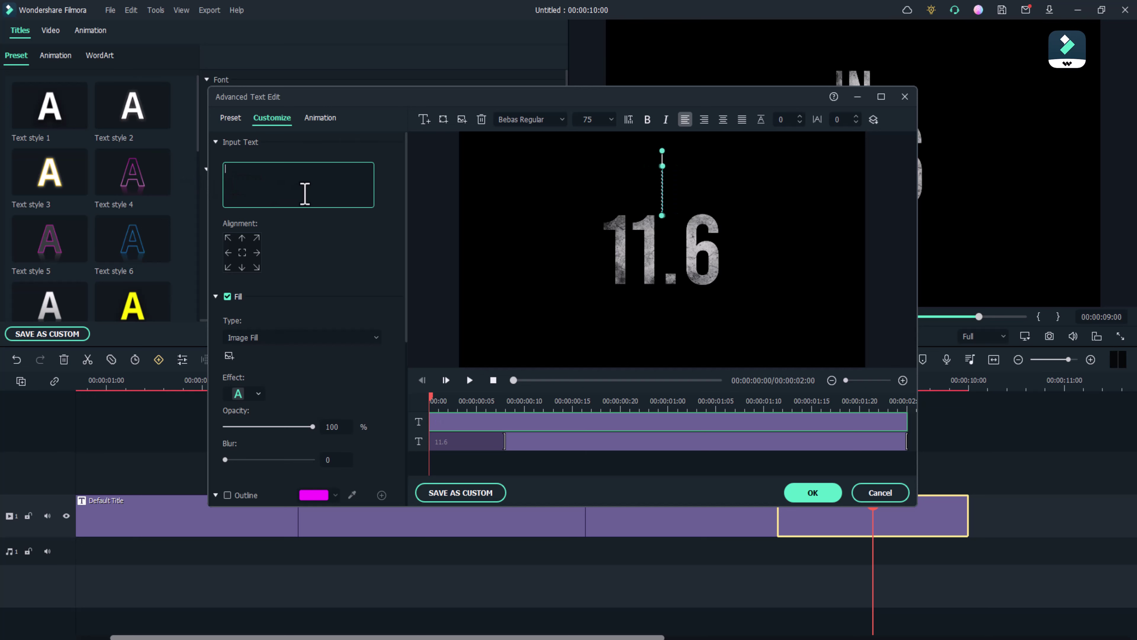
Step: Set the font size of the "11.6" text to 200, apply it, and return the playhead to the timeline start
{"action": "left_click", "coordinate": [699, 259]}
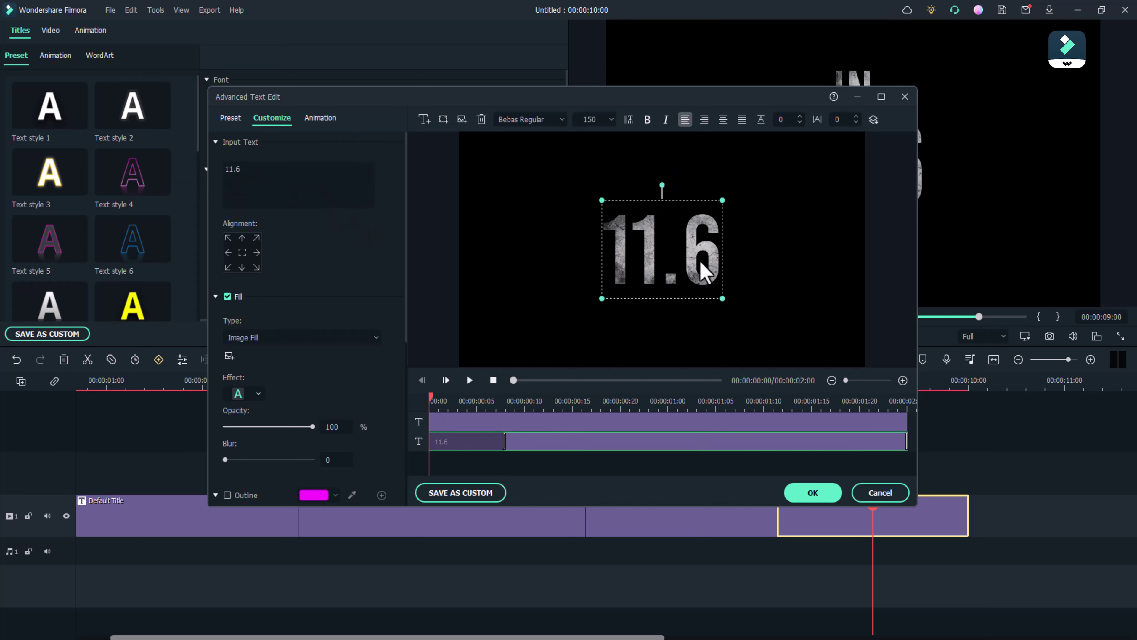
{"action": "double_click", "coordinate": [603, 120]}
{"action": "type", "text": "0"}
{"action": "left_click_drag", "start_coordinate": [594, 122], "coordinate": [580, 121]}
{"action": "type", "text": "200"}
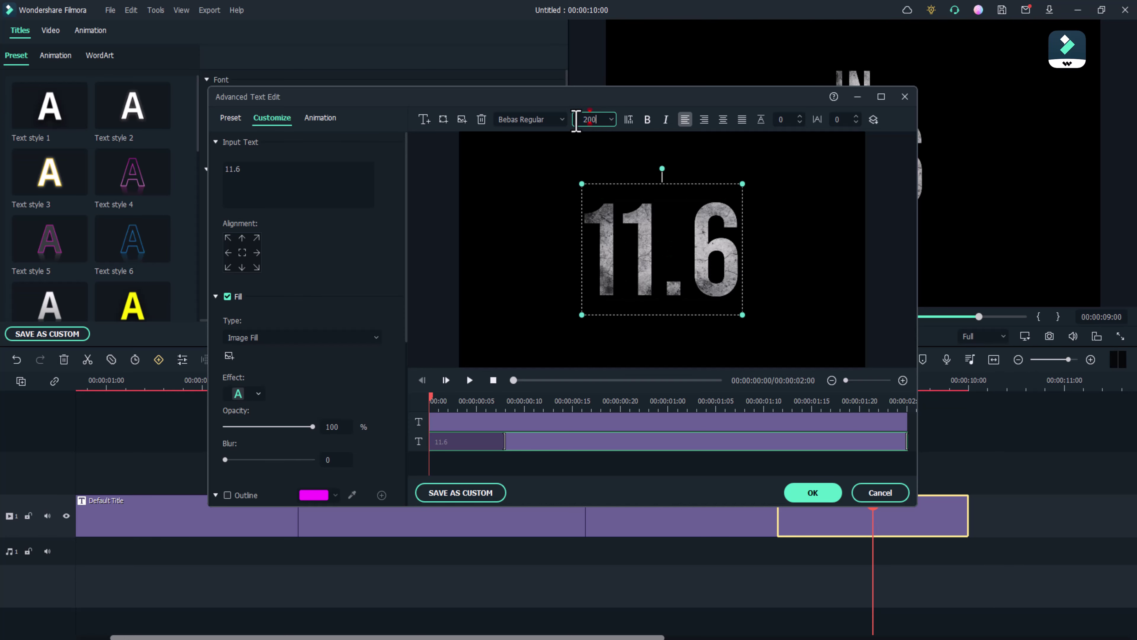
{"action": "left_click", "coordinate": [796, 492]}
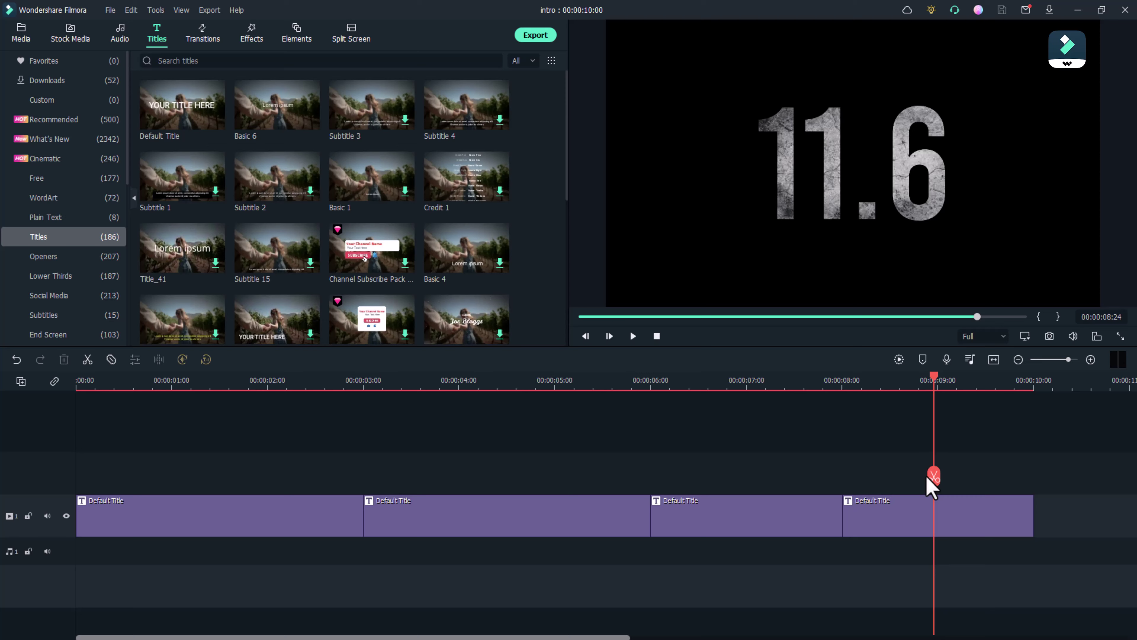
{"action": "left_click_drag", "start_coordinate": [933, 481], "coordinate": [20, 478]}
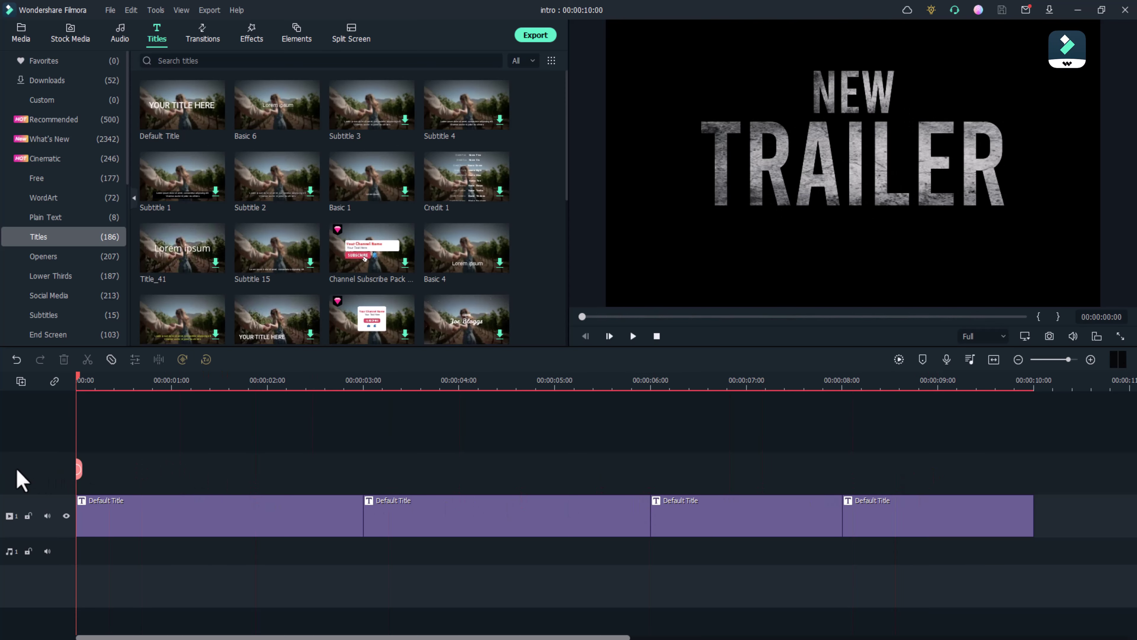
Step: Import the pictures "download (1)" and "images" from the "image" folder inside "background video" on drive D
{"action": "left_click", "coordinate": [20, 32]}
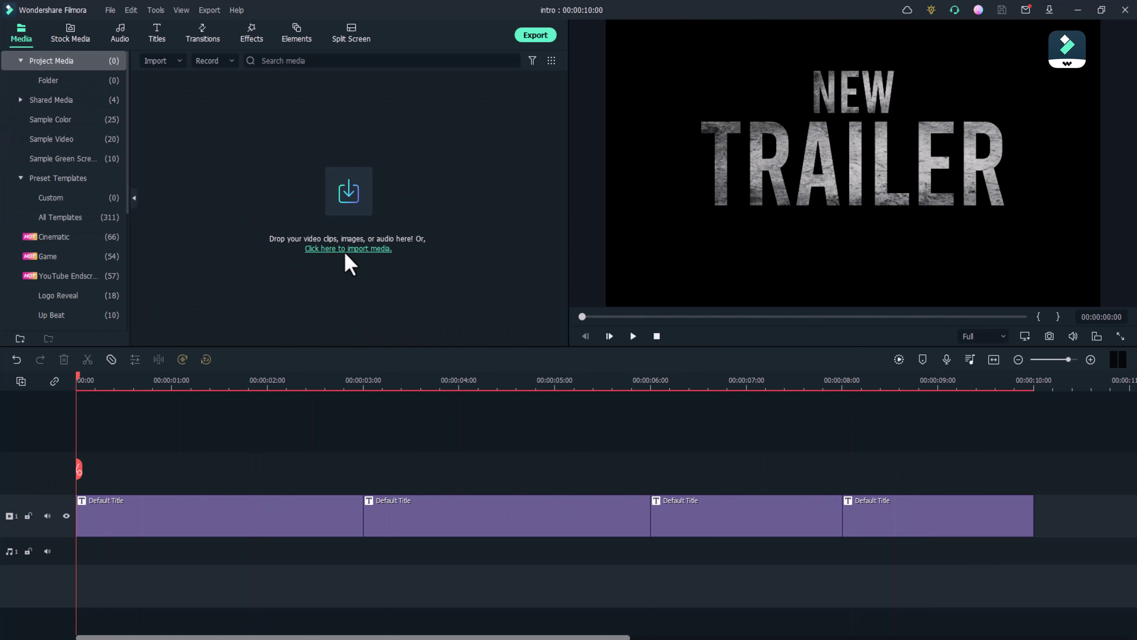
{"action": "left_click", "coordinate": [345, 252]}
{"action": "left_click", "coordinate": [62, 271]}
{"action": "double_click", "coordinate": [355, 195]}
{"action": "double_click", "coordinate": [197, 130]}
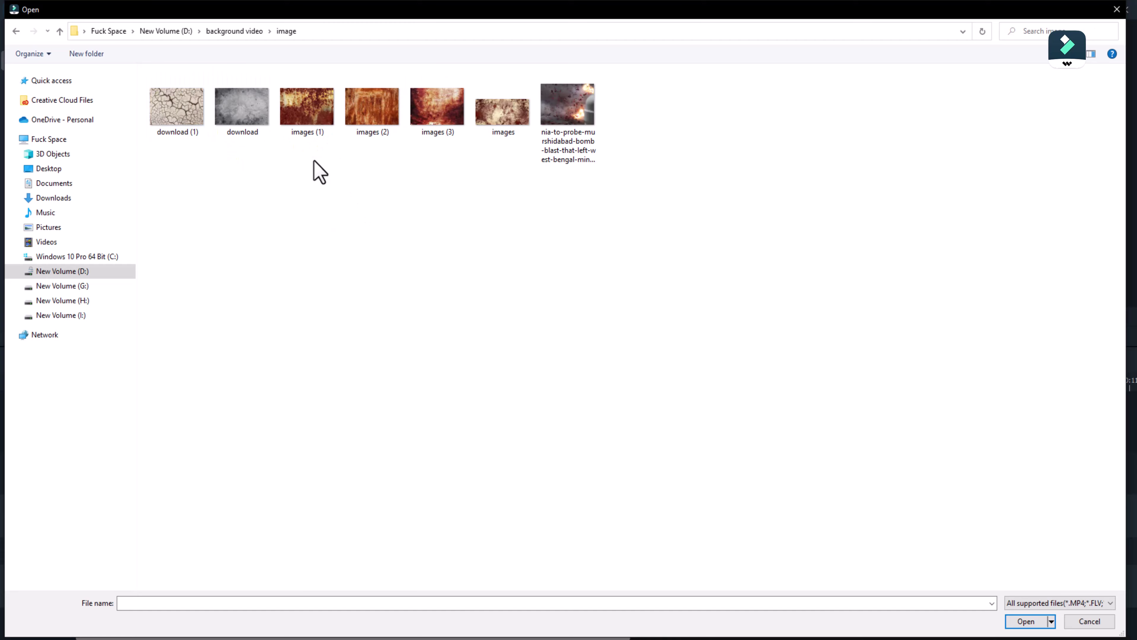
{"action": "right_click", "coordinate": [406, 211]}
{"action": "mouse_move", "coordinate": [456, 221]}
{"action": "left_click", "coordinate": [559, 222]}
{"action": "left_click", "coordinate": [983, 175]}
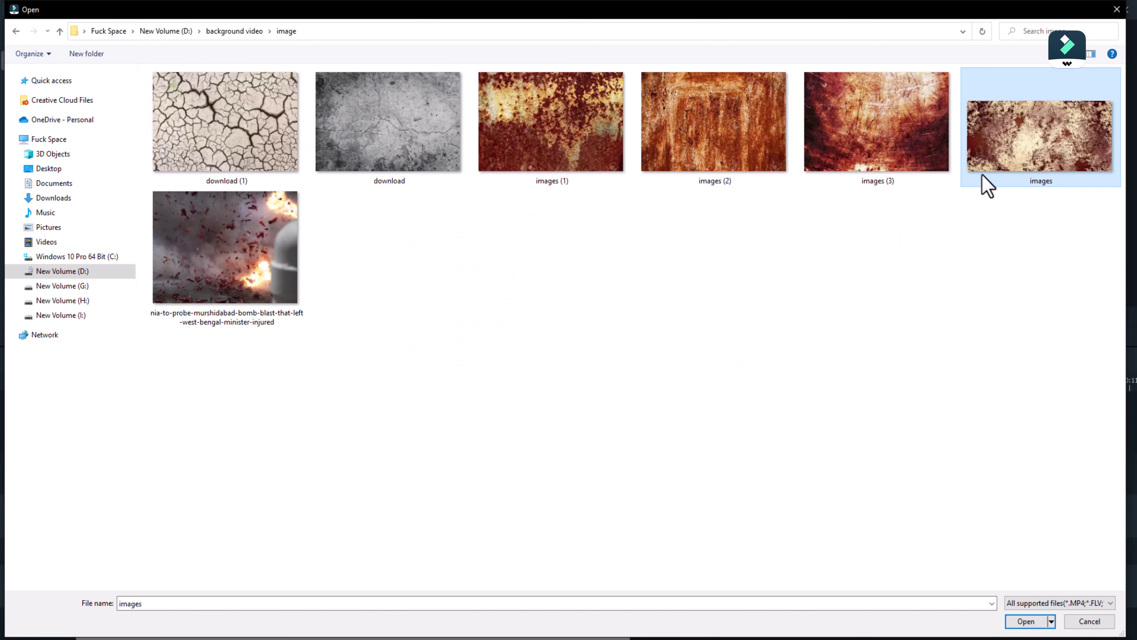
{"action": "left_click", "coordinate": [225, 123], "text": "ctrl"}
{"action": "left_click", "coordinate": [1027, 622]}
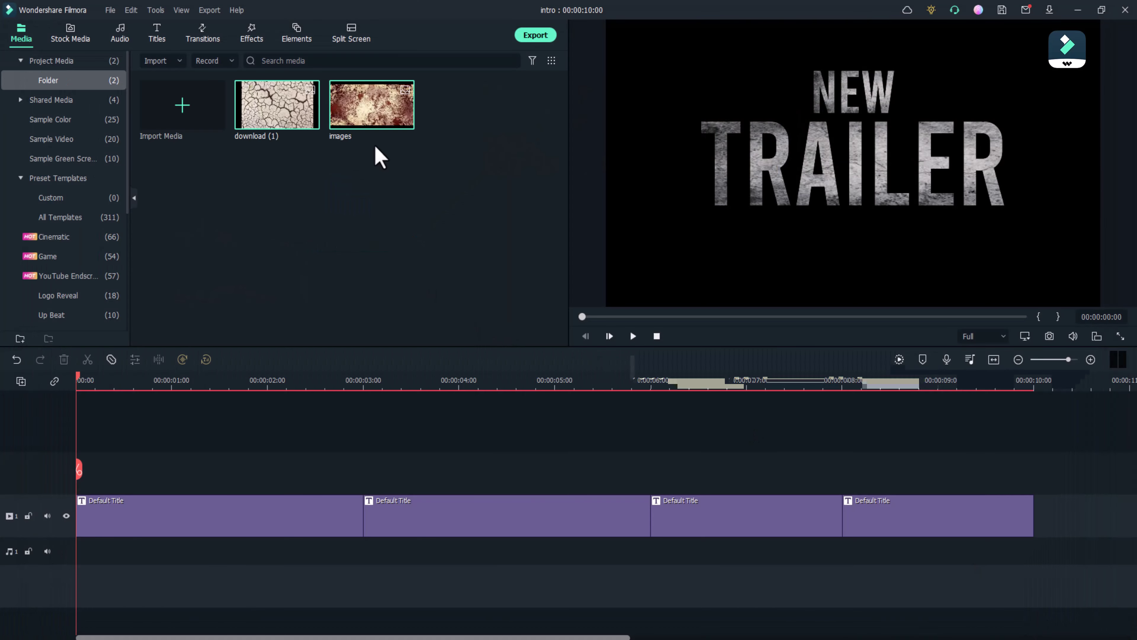
Step: Place the "images" picture at the start of the track above the titles and trim it to 3 seconds
{"action": "left_click", "coordinate": [371, 112]}
{"action": "left_click_drag", "start_coordinate": [370, 110], "coordinate": [40, 474]}
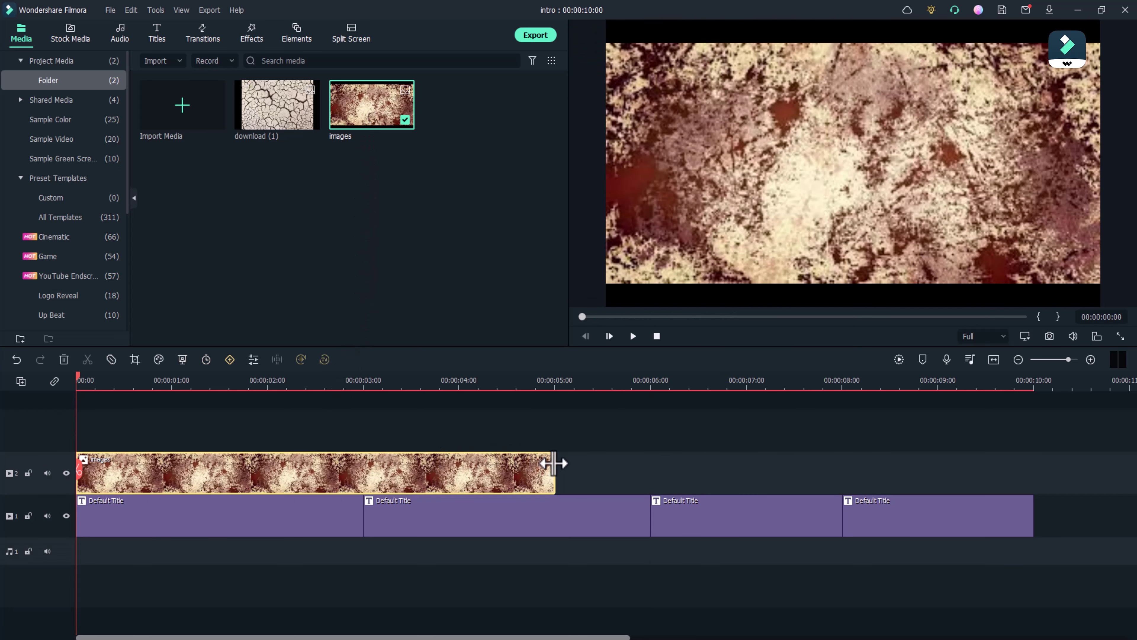
{"action": "left_click_drag", "start_coordinate": [557, 457], "coordinate": [364, 465]}
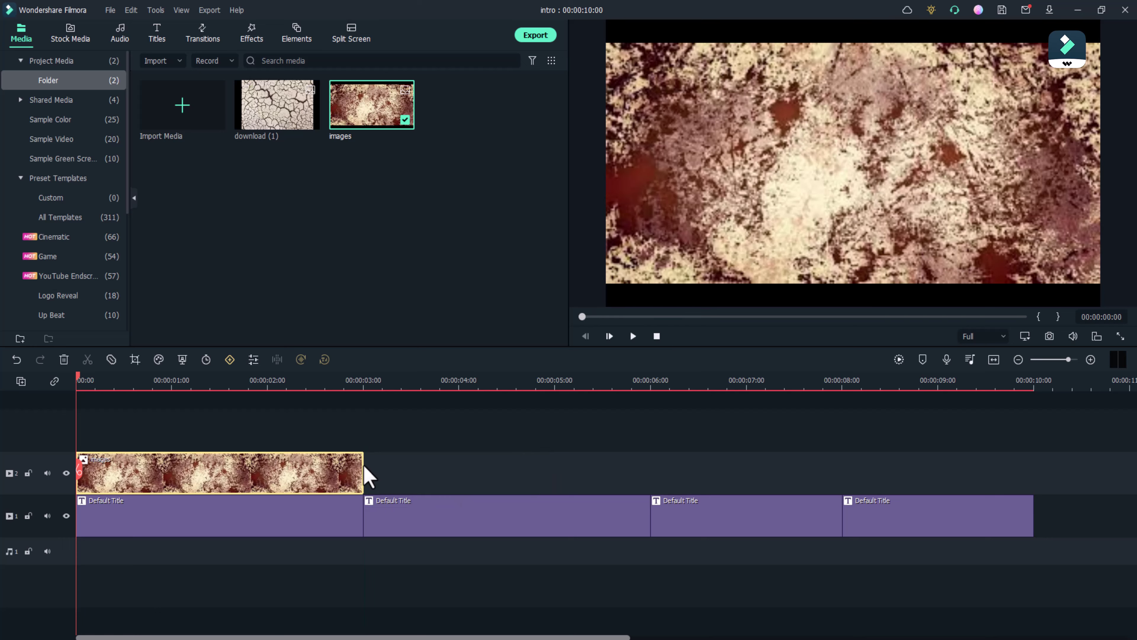
Step: Set the picture clip's blending mode to Multiply and its scale to 70%, and confirm the settings
{"action": "left_click", "coordinate": [296, 469]}
{"action": "double_click", "coordinate": [299, 476]}
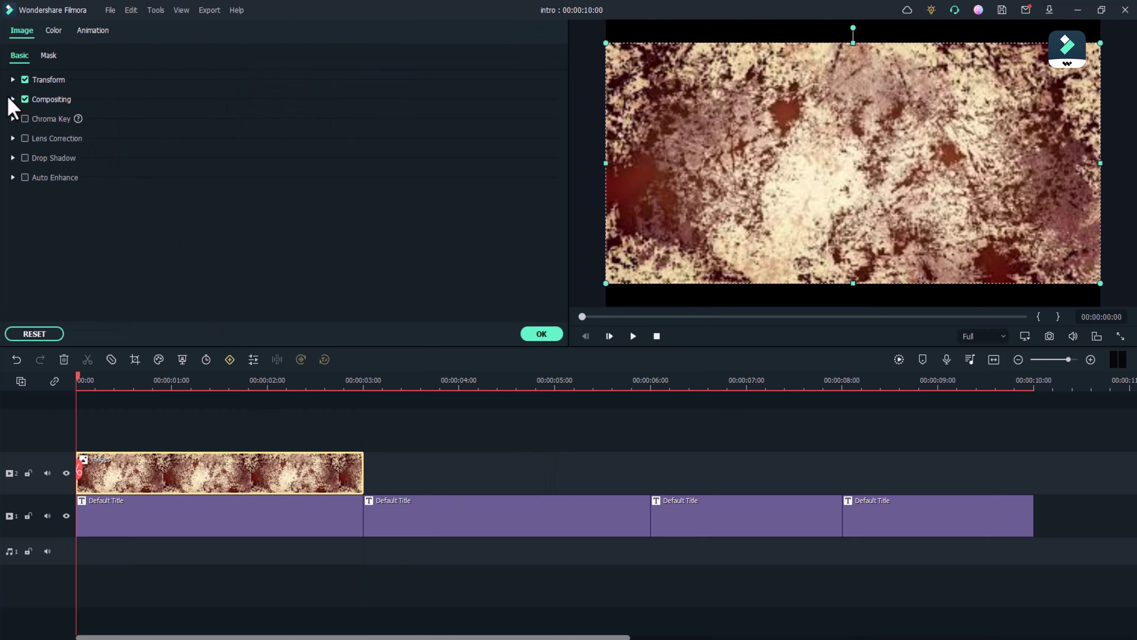
{"action": "left_click", "coordinate": [12, 100]}
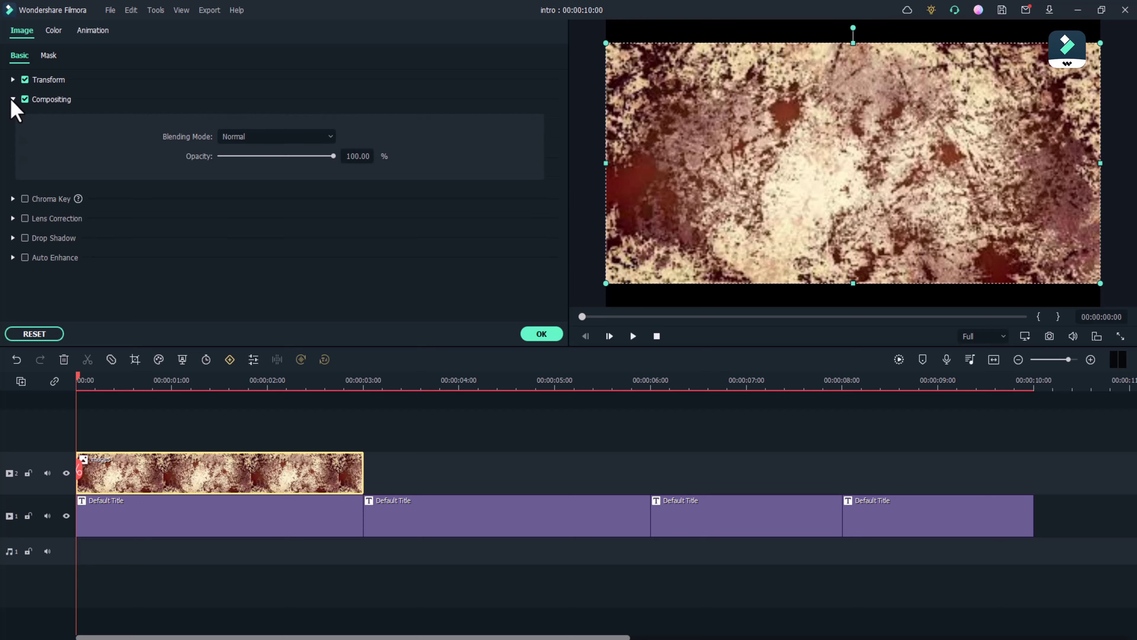
{"action": "left_click", "coordinate": [285, 136]}
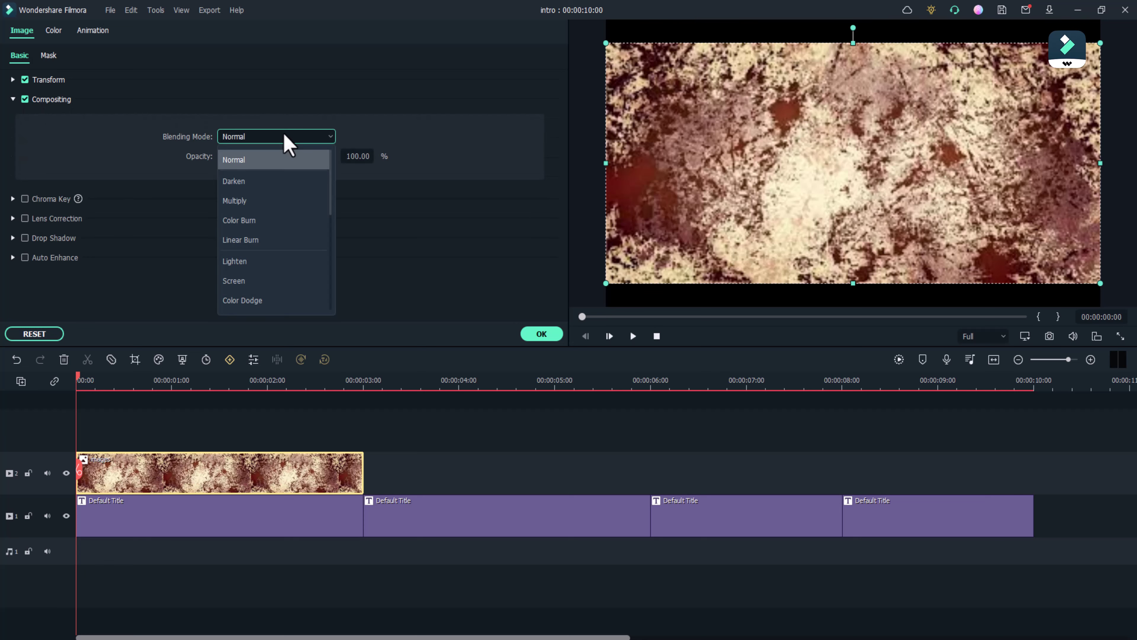
{"action": "left_click", "coordinate": [265, 205]}
{"action": "left_click", "coordinate": [355, 157]}
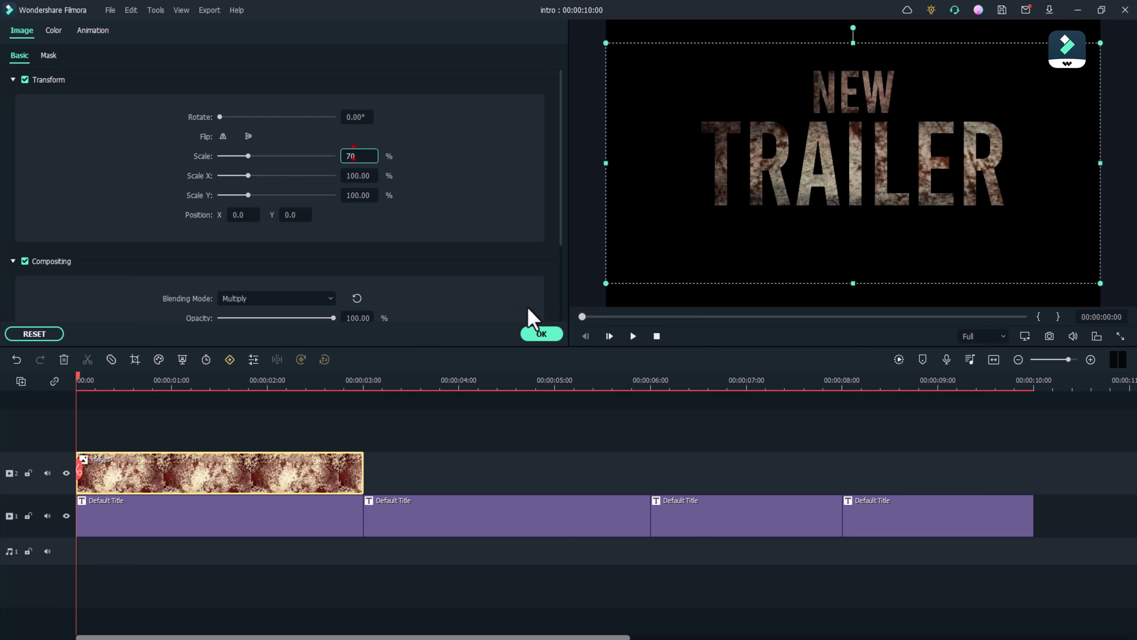
{"action": "left_click", "coordinate": [541, 335]}
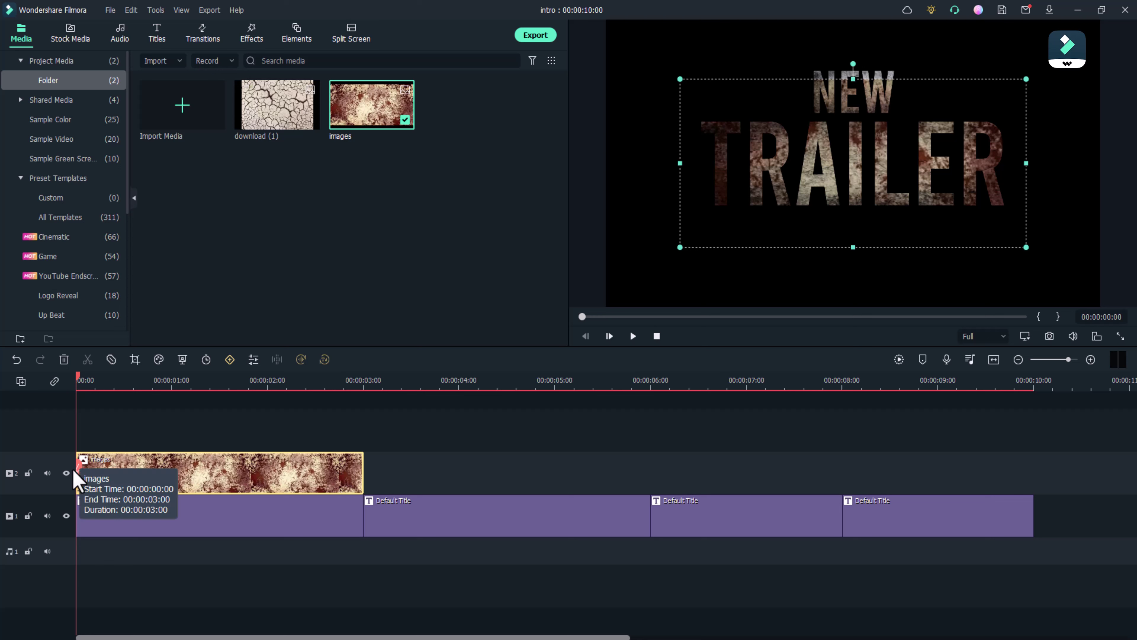
Step: Paste three copies of the picture clip one after another on the upper track, behind the first one
{"action": "left_click_drag", "start_coordinate": [80, 482], "coordinate": [387, 455]}
{"action": "left_click", "coordinate": [418, 471]}
{"action": "key", "text": "ctrl+v"}
{"action": "key", "text": "ctrl+v"}
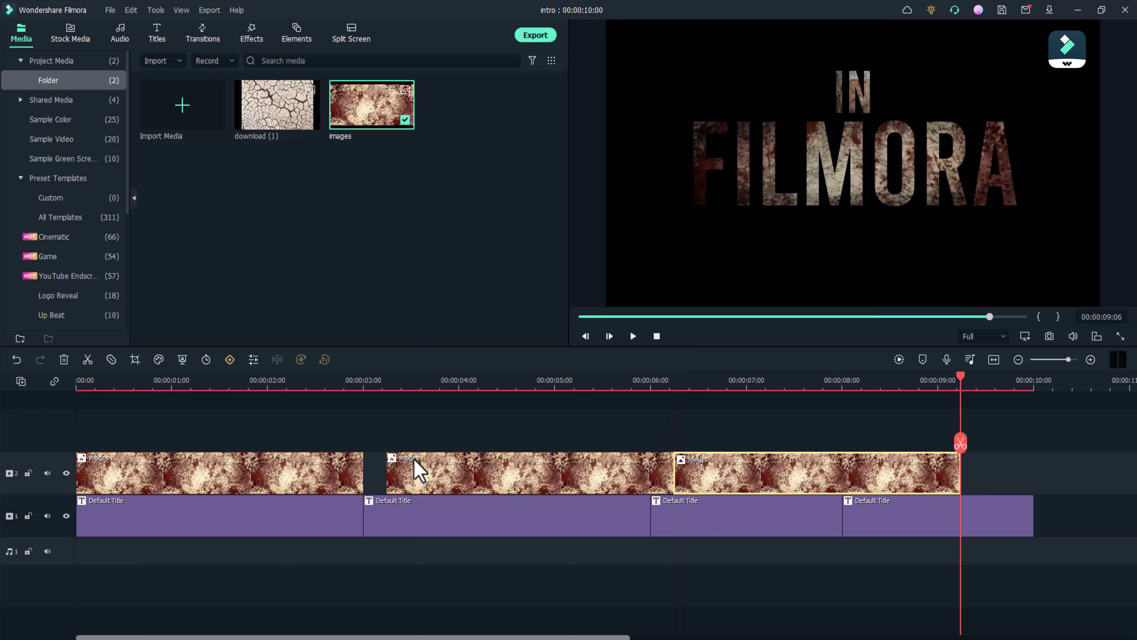
Step: Align the picture copies with the second, third and fourth titles, trim the last two to 2 seconds each, and save the project
{"action": "left_click_drag", "start_coordinate": [449, 481], "coordinate": [425, 482]}
{"action": "left_click_drag", "start_coordinate": [579, 466], "coordinate": [553, 466]}
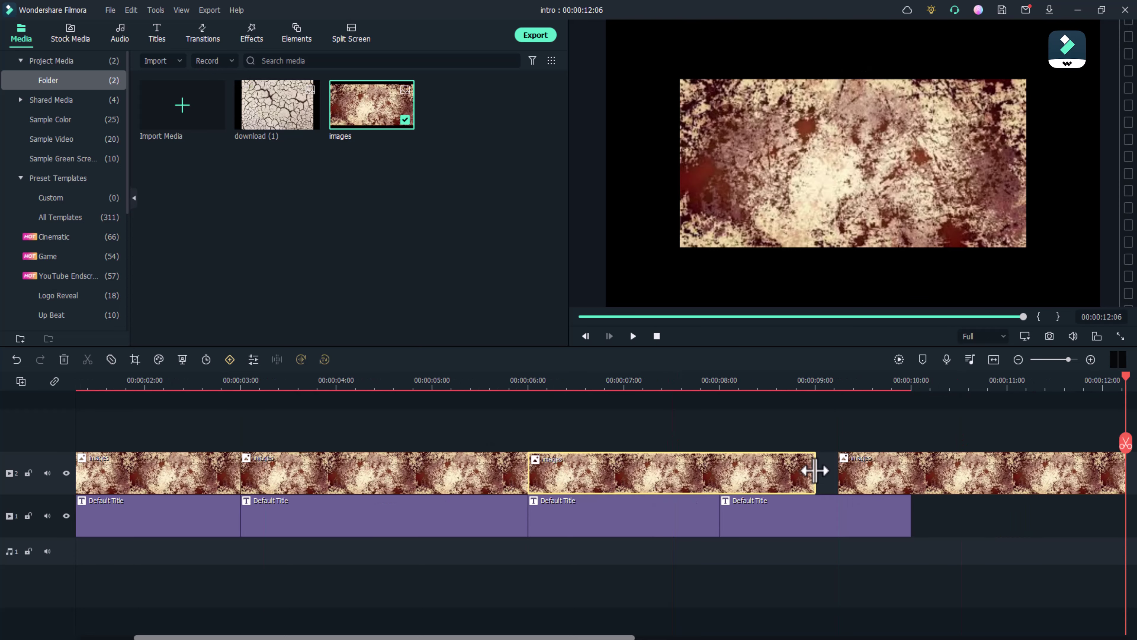
{"action": "left_click_drag", "start_coordinate": [816, 472], "coordinate": [719, 472]}
{"action": "left_click_drag", "start_coordinate": [937, 467], "coordinate": [915, 467]}
{"action": "left_click_drag", "start_coordinate": [1007, 470], "coordinate": [911, 469]}
{"action": "left_click", "coordinate": [585, 443]}
{"action": "key", "text": "ctrl+s"}
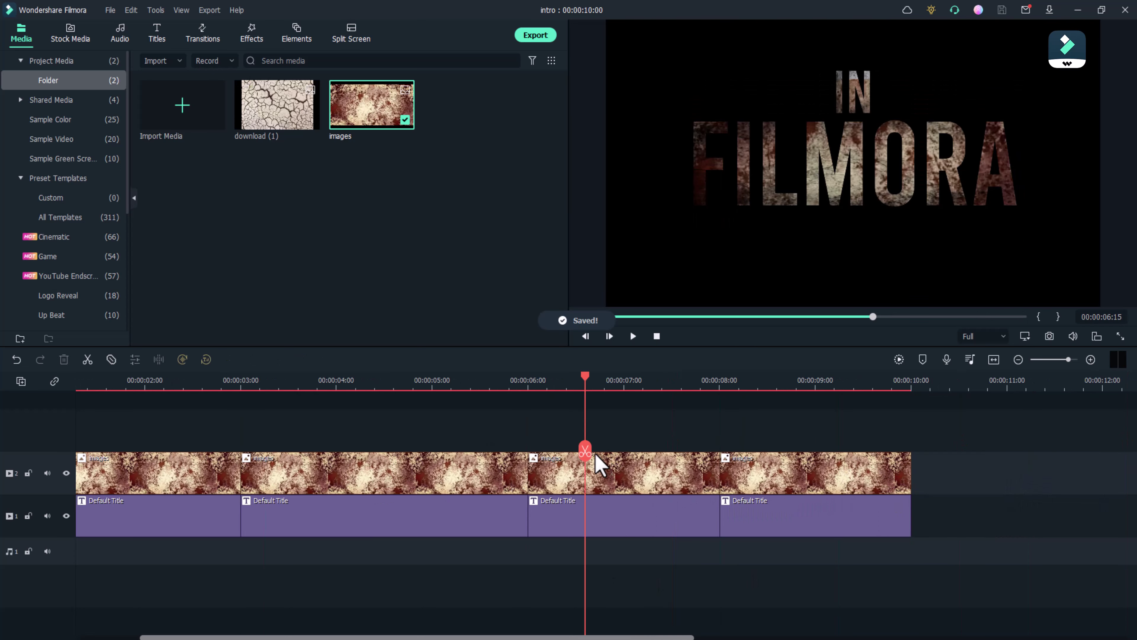
Step: Set the scale of the picture clip above the "11.6" title to 50% and confirm
{"action": "left_click_drag", "start_coordinate": [585, 452], "coordinate": [785, 453]}
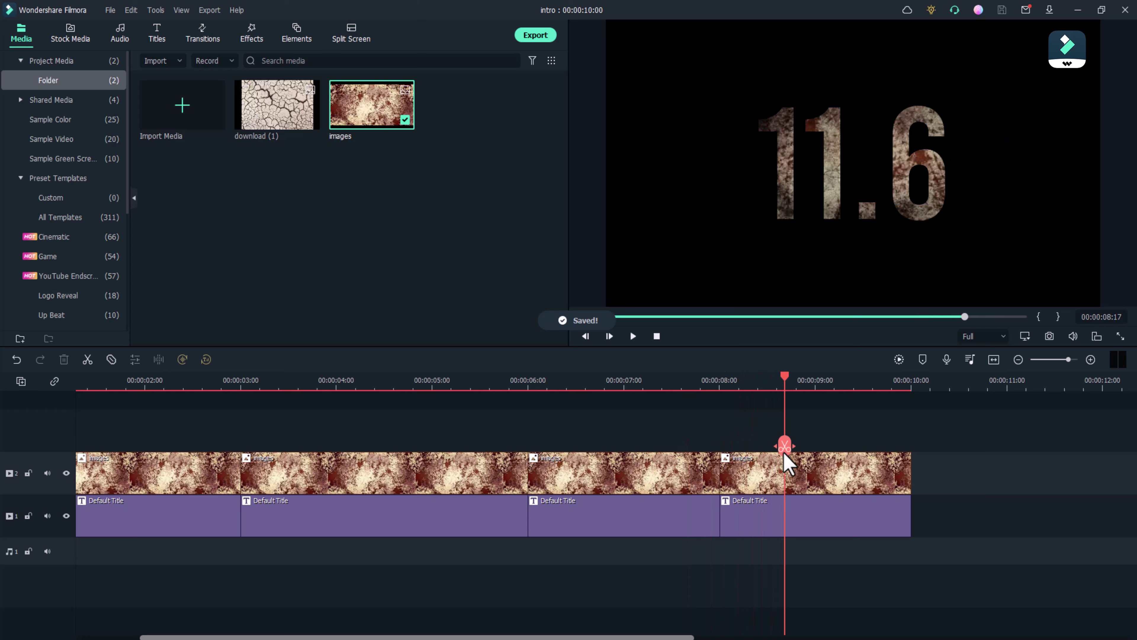
{"action": "double_click", "coordinate": [818, 478]}
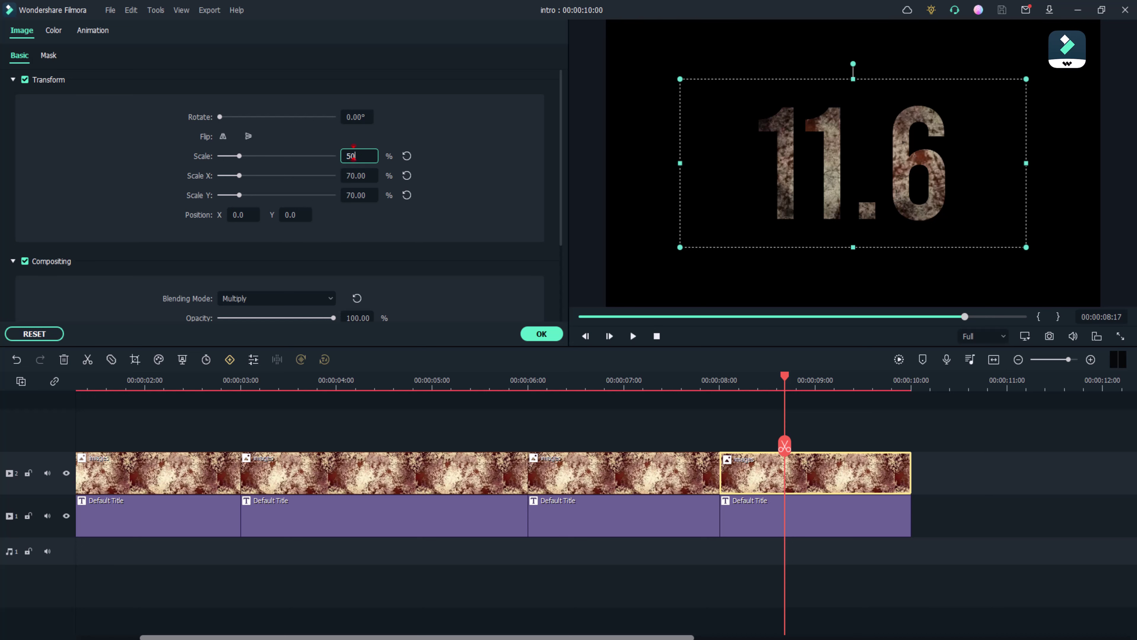
{"action": "left_click", "coordinate": [538, 335]}
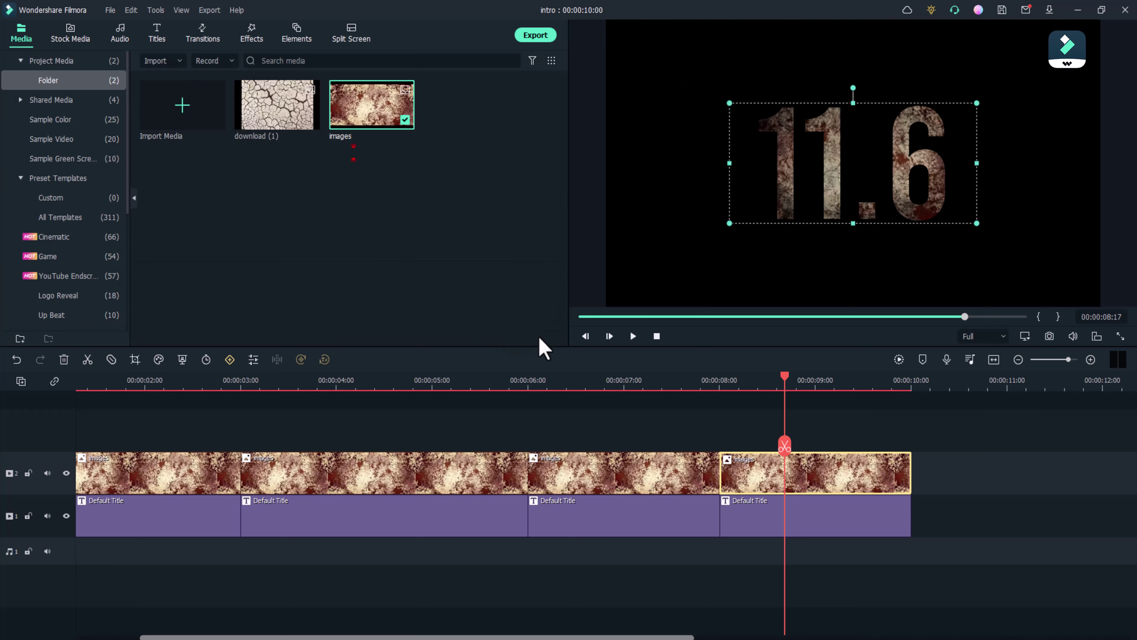
Step: Place the "download (1)" picture on the third video track at the start and trim it to the first title's length
{"action": "scroll", "coordinate": [617, 401], "scroll_direction": "up", "scroll_amount": 2}
{"action": "left_click_drag", "start_coordinate": [286, 120], "coordinate": [79, 435]}
{"action": "left_click_drag", "start_coordinate": [552, 419], "coordinate": [363, 433]}
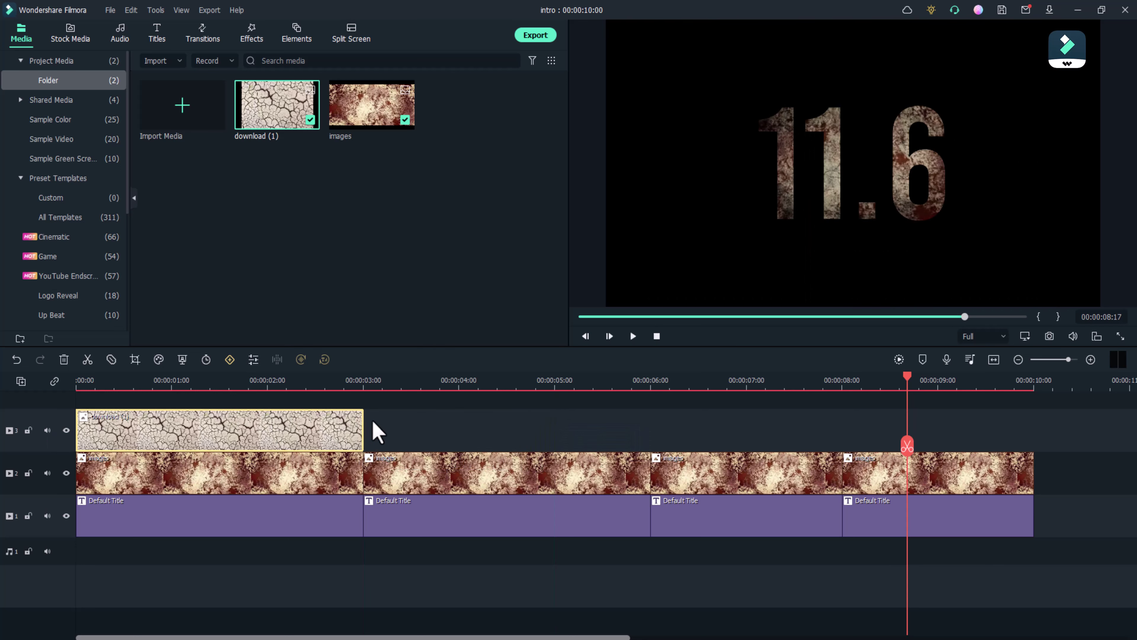
Step: Set the cracked texture clip's scale to 70% and its blending mode to Overlay, and confirm the settings
{"action": "double_click", "coordinate": [334, 426]}
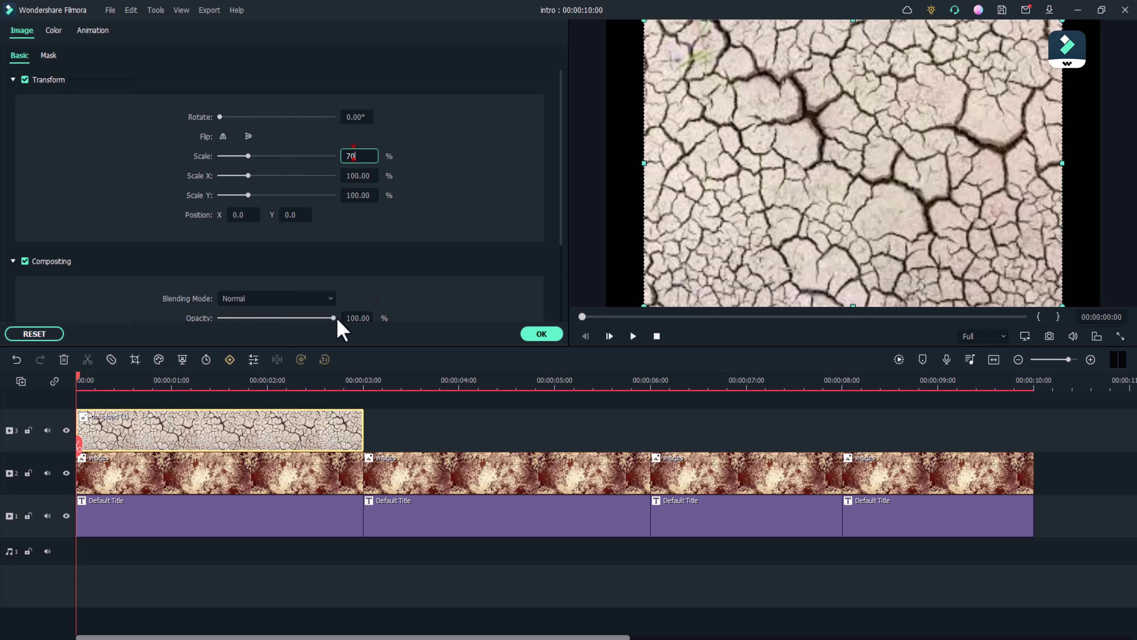
{"action": "left_click", "coordinate": [300, 299]}
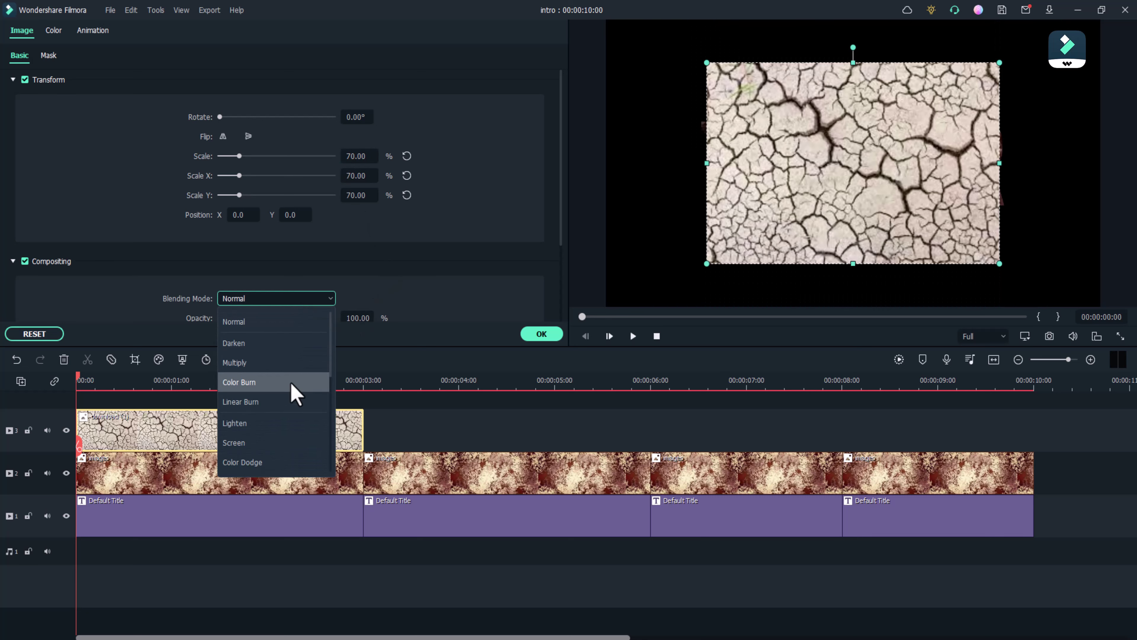
{"action": "scroll", "coordinate": [287, 419], "scroll_direction": "down", "scroll_amount": 2}
{"action": "left_click", "coordinate": [267, 421]}
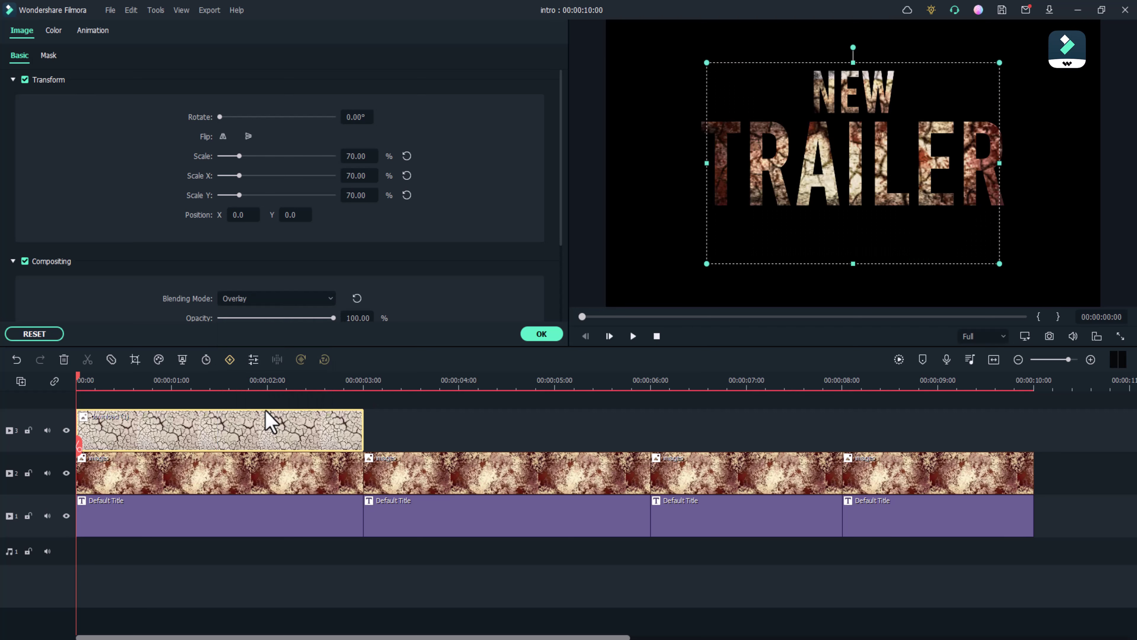
{"action": "left_click", "coordinate": [542, 334]}
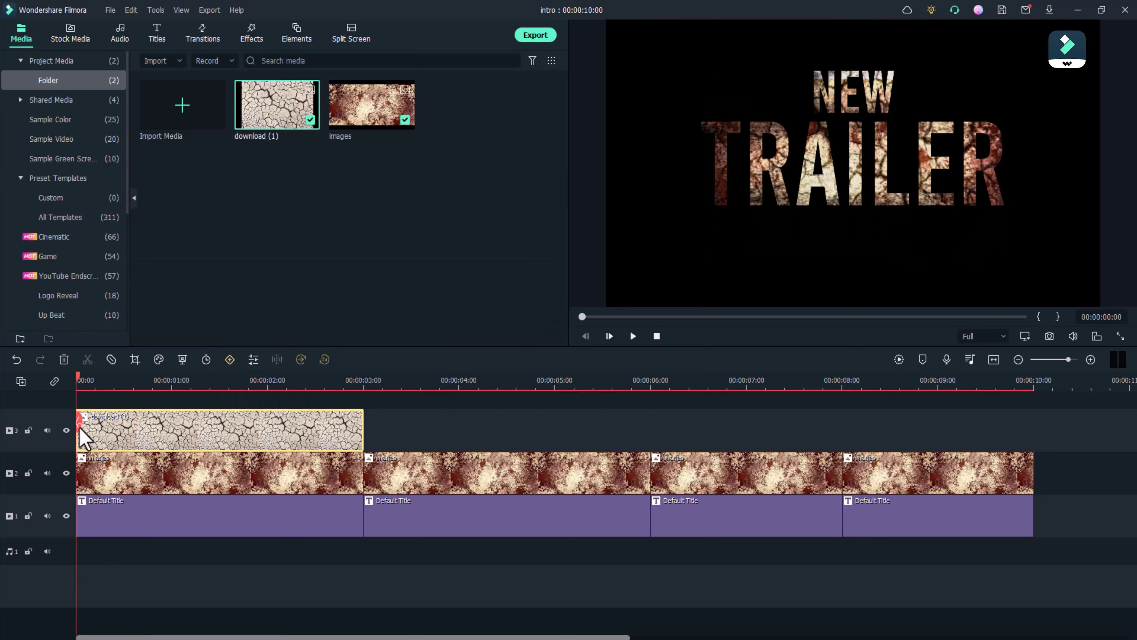
Step: Paste three copies of the cracked texture clip one after another on the third track, starting at 3 seconds
{"action": "left_click_drag", "start_coordinate": [79, 419], "coordinate": [368, 427]}
{"action": "key", "text": "ctrl+v"}
{"action": "key", "text": "ctrl+v"}
{"action": "key", "text": "ctrl+v"}
Step: Align the texture copies with the second, third and fourth titles, trim the last two to 2 seconds each, and save the project
{"action": "left_click_drag", "start_coordinate": [585, 431], "coordinate": [577, 431]}
{"action": "left_click_drag", "start_coordinate": [829, 437], "coordinate": [735, 440]}
{"action": "left_click_drag", "start_coordinate": [864, 437], "coordinate": [761, 437]}
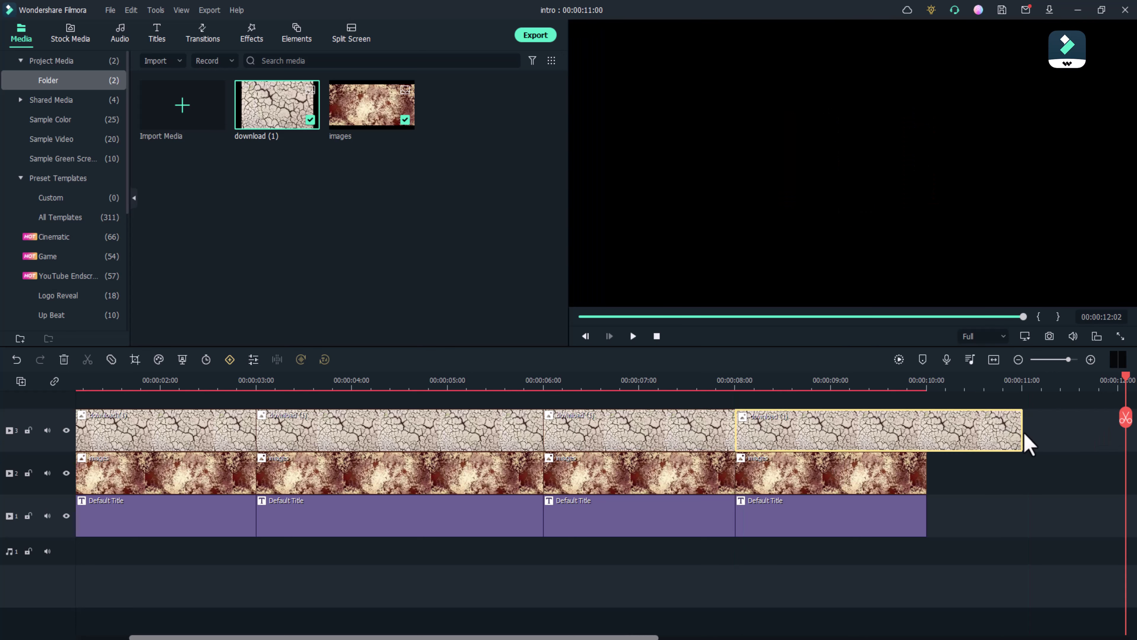
{"action": "left_click_drag", "start_coordinate": [1023, 439], "coordinate": [926, 440]}
{"action": "left_click", "coordinate": [892, 398]}
{"action": "key", "text": "ctrl+s"}
Step: Set the scale of the cracked texture clip above the "11.6" title to 50% and confirm
{"action": "double_click", "coordinate": [828, 431]}
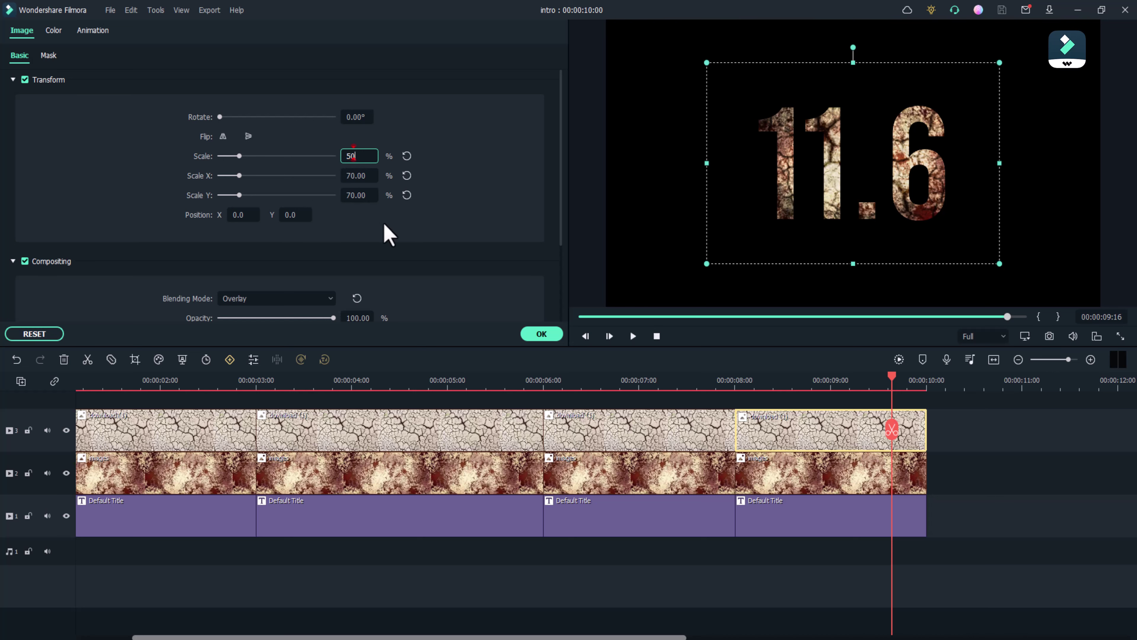
{"action": "left_click", "coordinate": [537, 334]}
{"action": "left_click_drag", "start_coordinate": [888, 434], "coordinate": [118, 428]}
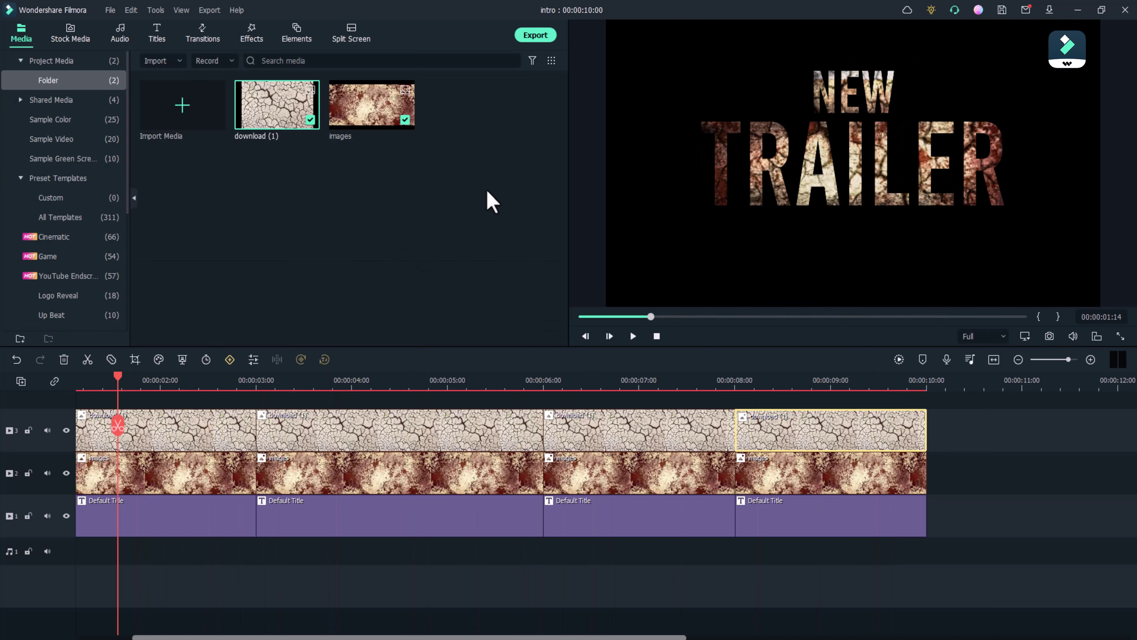
Step: Export the project as the MP4 file "intro" with the resolution set to 3840x2160
{"action": "left_click", "coordinate": [542, 38]}
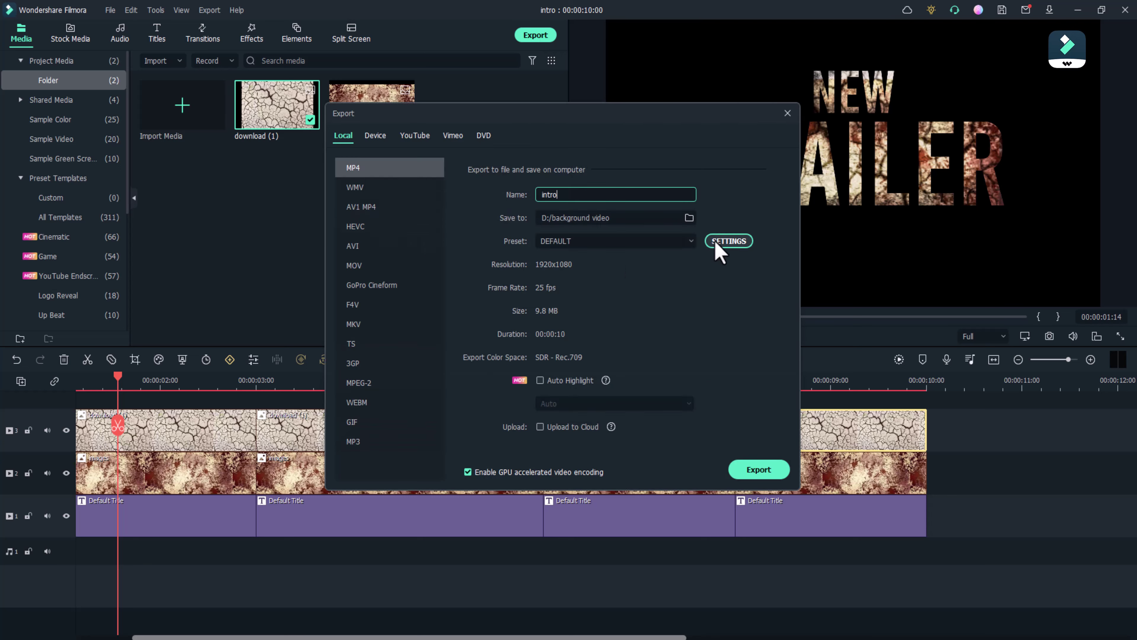
{"action": "left_click", "coordinate": [727, 241]}
{"action": "left_click", "coordinate": [582, 224]}
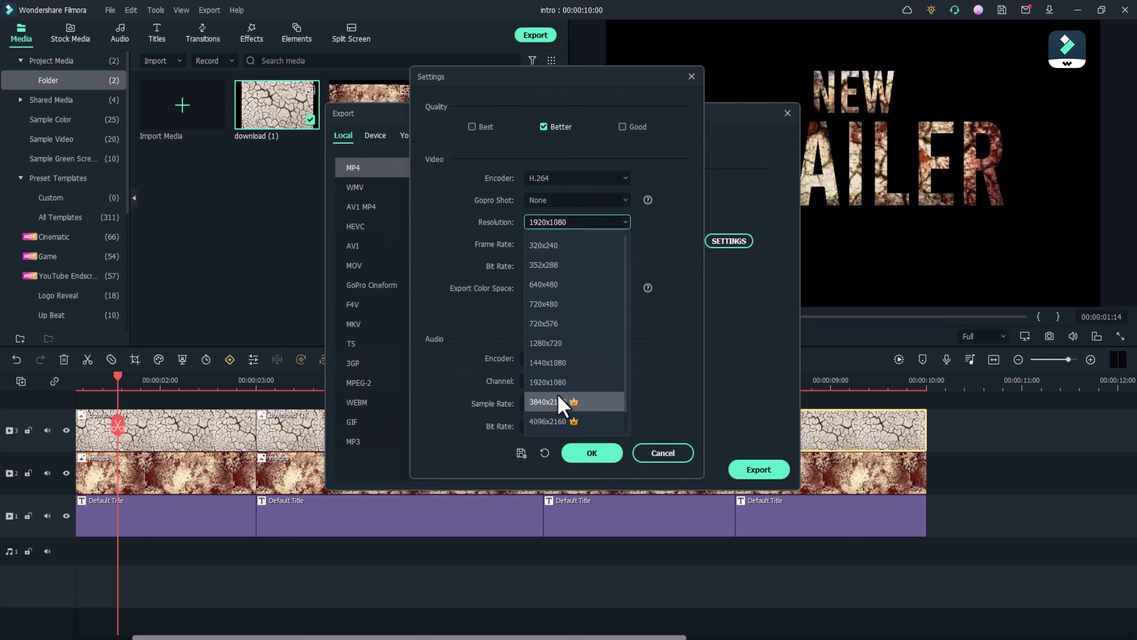
{"action": "left_click", "coordinate": [569, 405]}
{"action": "left_click", "coordinate": [591, 453]}
{"action": "left_click", "coordinate": [759, 469]}
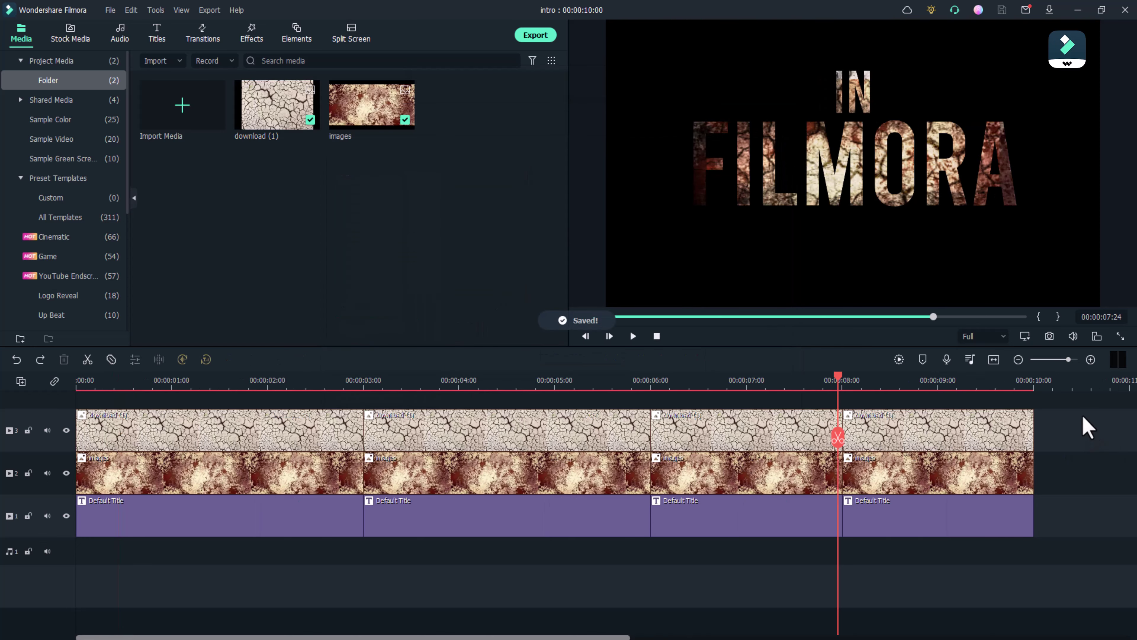
Step: Delete all clips from the timeline and remove both pictures from the project media folder
{"action": "left_click_drag", "start_coordinate": [1088, 428], "coordinate": [88, 554]}
{"action": "key", "text": "Delete"}
{"action": "left_click_drag", "start_coordinate": [475, 95], "coordinate": [279, 171]}
{"action": "key", "text": "Delete"}
{"action": "left_click", "coordinate": [594, 348]}
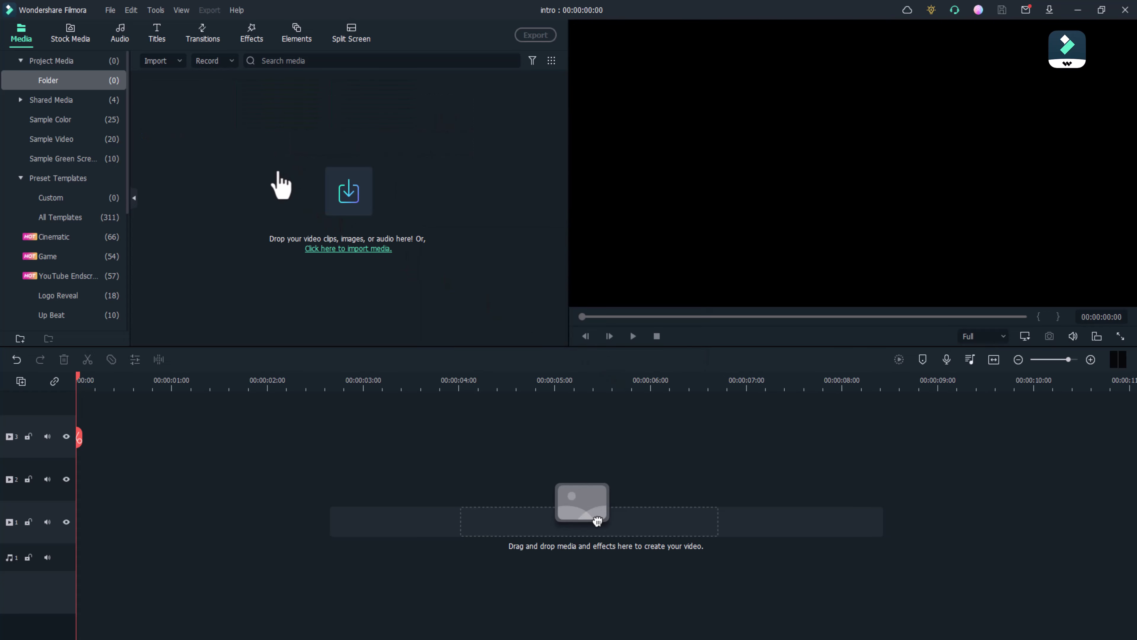
Step: Import the exported "intro" video and place it at the start of the first video track
{"action": "left_click", "coordinate": [348, 191]}
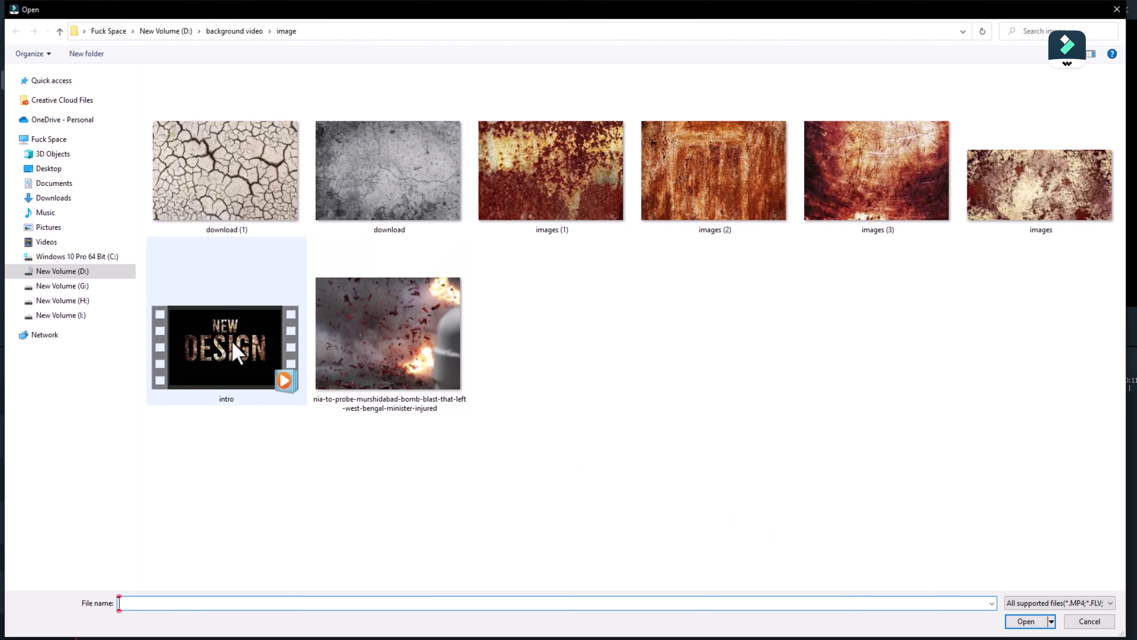
{"action": "left_click", "coordinate": [266, 351]}
{"action": "left_click", "coordinate": [1028, 624]}
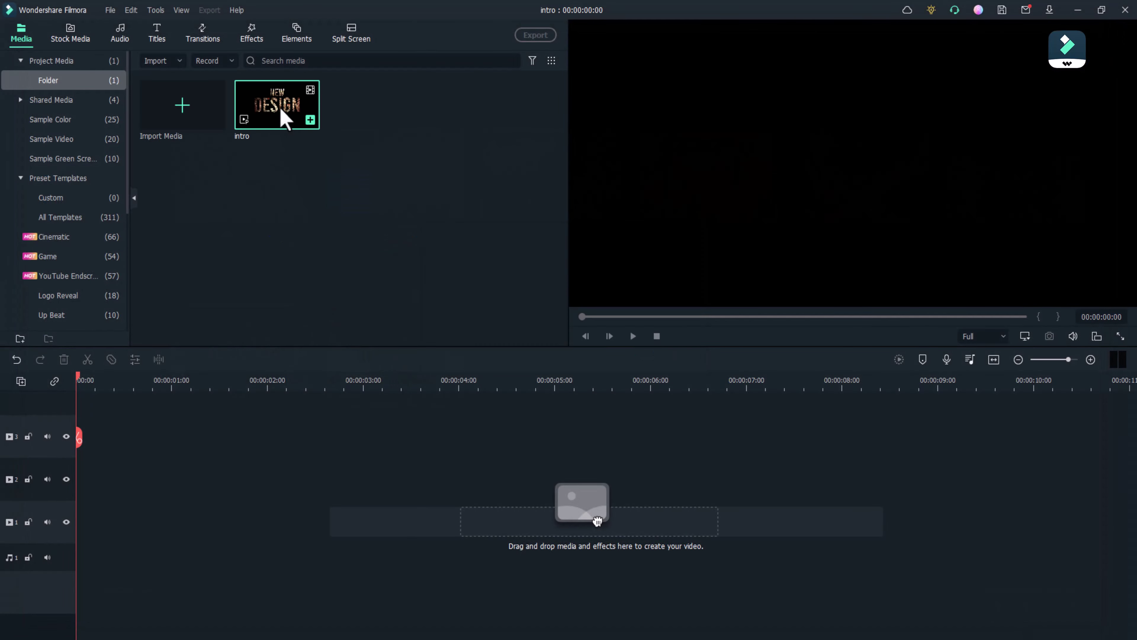
{"action": "left_click_drag", "start_coordinate": [282, 116], "coordinate": [74, 533]}
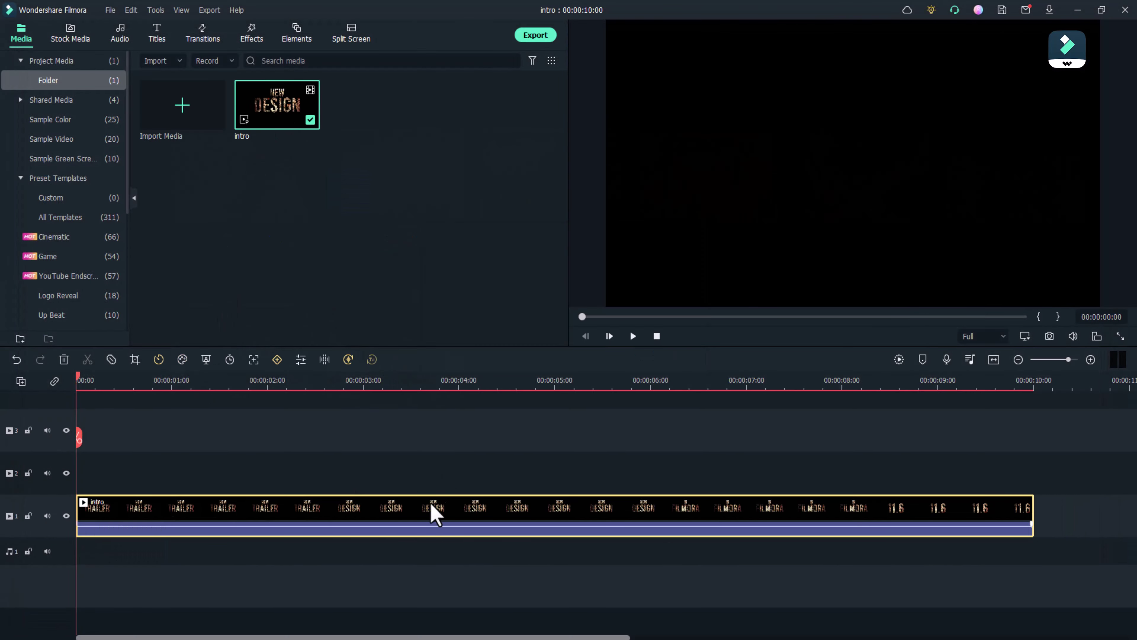
Step: Split the intro clip at 3, 6 and 8 seconds, where the title text changes
{"action": "left_click_drag", "start_coordinate": [81, 450], "coordinate": [229, 470]}
{"action": "left_click", "coordinate": [358, 501]}
{"action": "left_click", "coordinate": [365, 452]}
{"action": "left_click", "coordinate": [650, 464]}
{"action": "left_click", "coordinate": [843, 469]}
Step: Set the blending mode of the "NEW TRAILER" clip to Screen and confirm the settings
{"action": "left_click", "coordinate": [268, 518]}
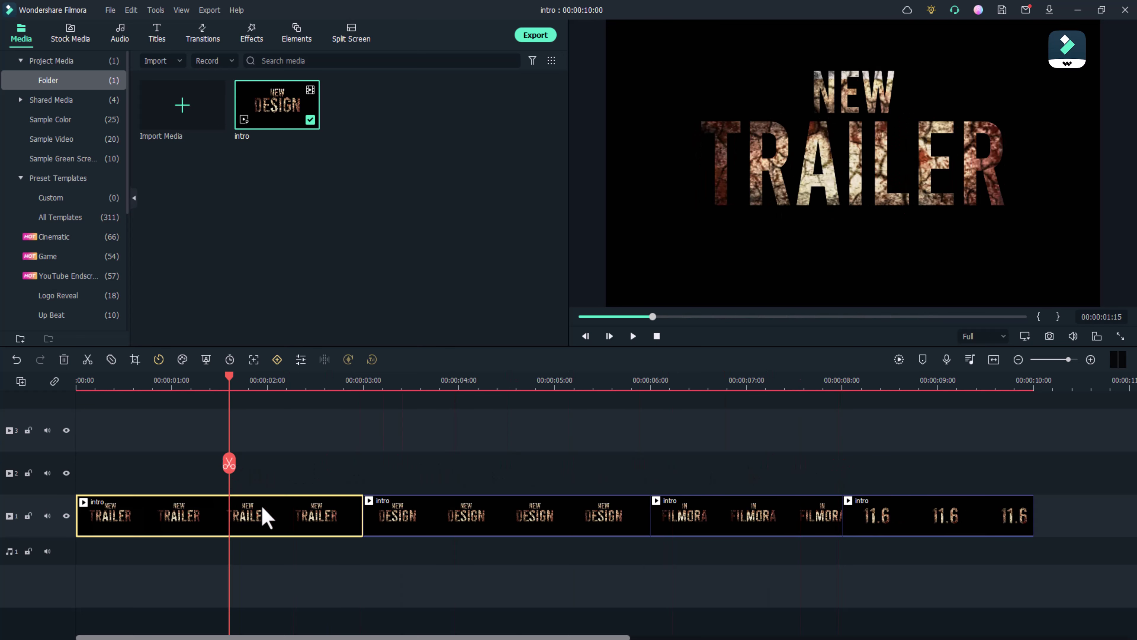
{"action": "double_click", "coordinate": [265, 518]}
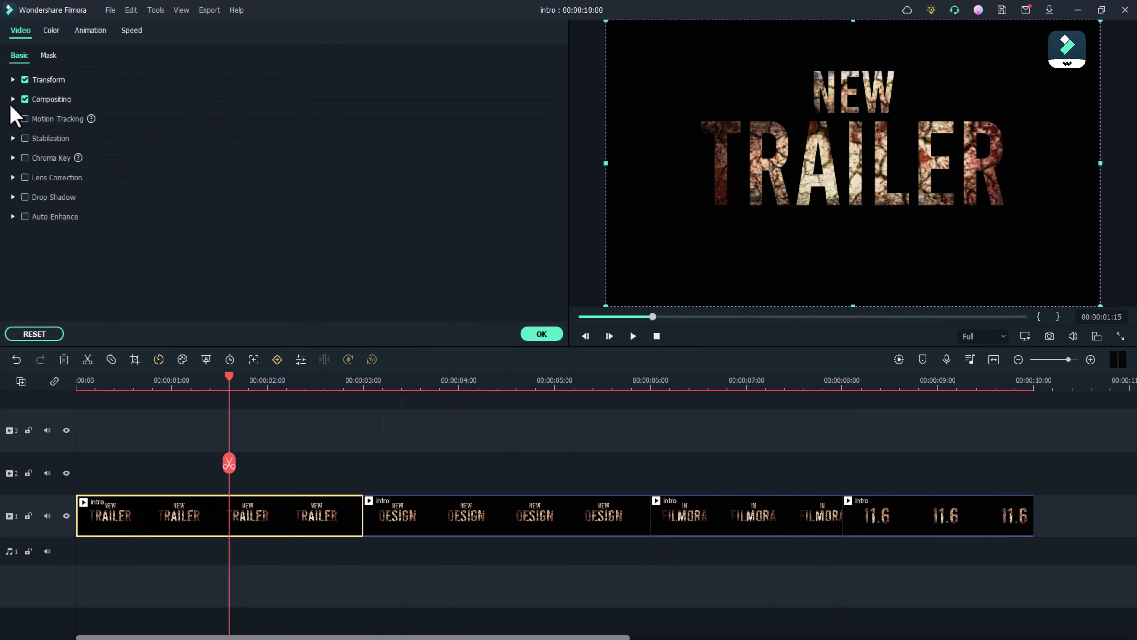
{"action": "left_click", "coordinate": [12, 99]}
{"action": "left_click", "coordinate": [264, 136]}
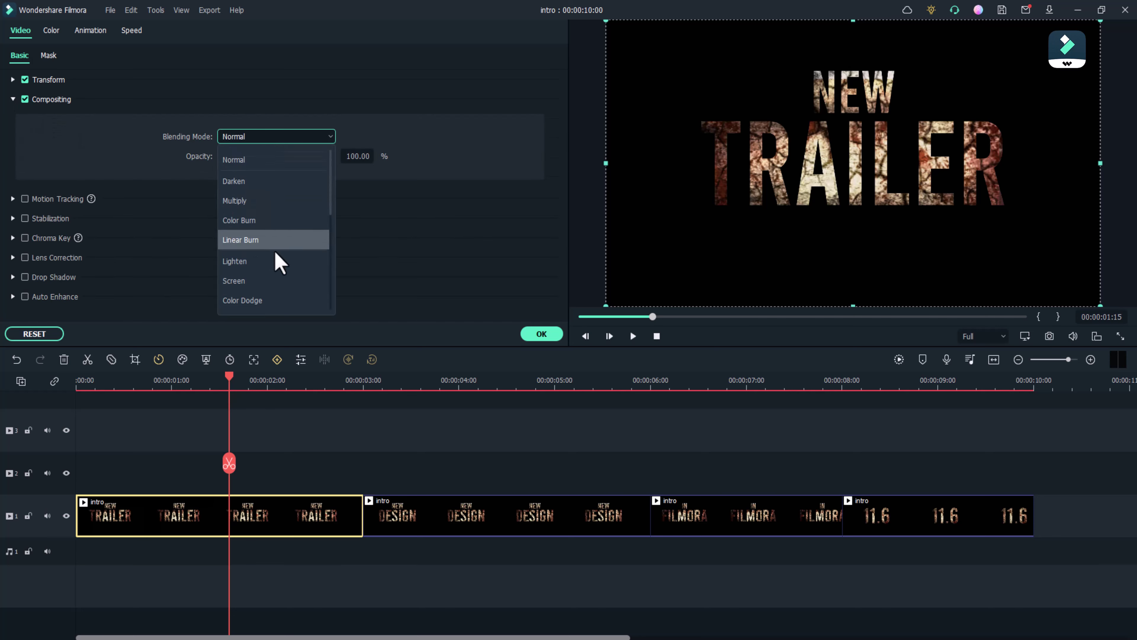
{"action": "left_click", "coordinate": [251, 281]}
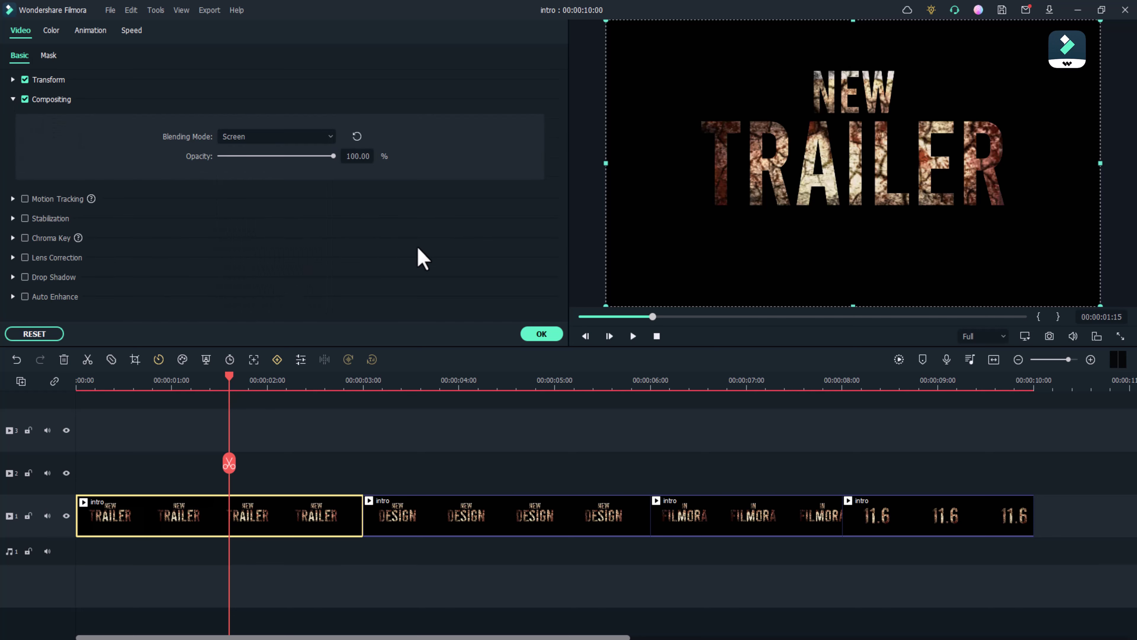
{"action": "left_click", "coordinate": [547, 337]}
Step: Set the blending mode of the "NEW DESIGN" clip to Screen and confirm the settings
{"action": "left_click_drag", "start_coordinate": [230, 463], "coordinate": [424, 451]}
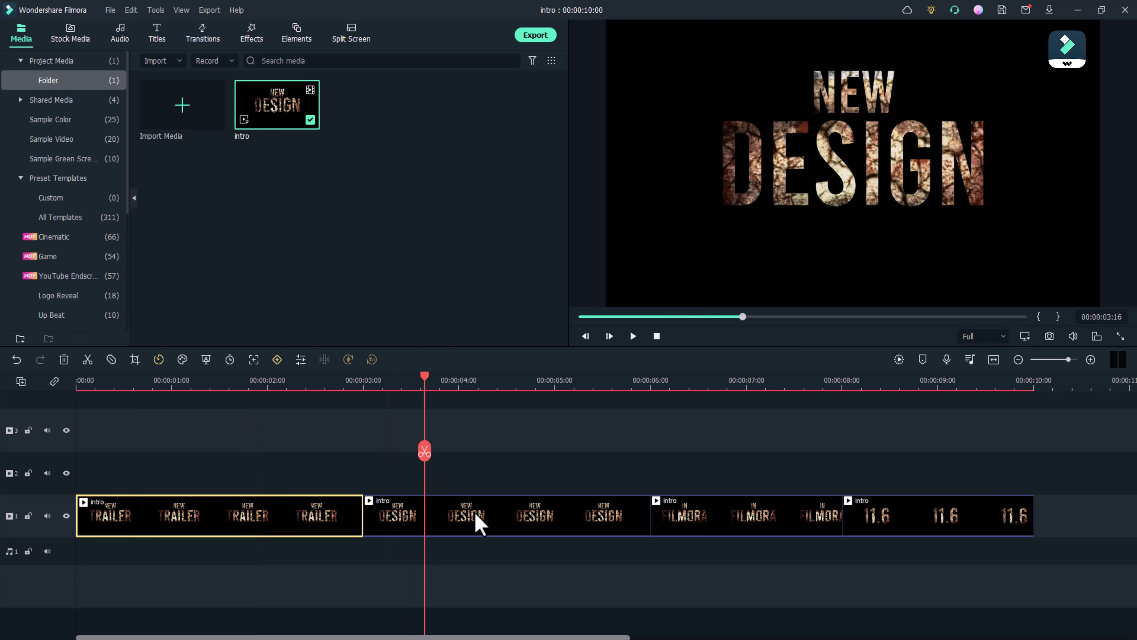
{"action": "double_click", "coordinate": [479, 521]}
{"action": "left_click", "coordinate": [313, 140]}
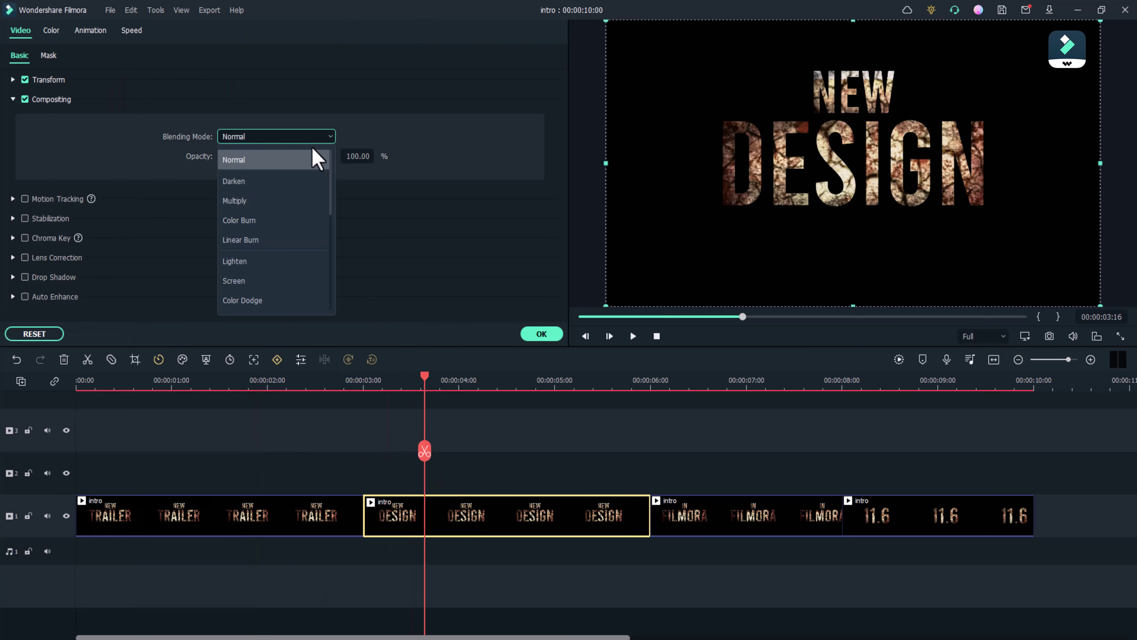
{"action": "left_click", "coordinate": [273, 284]}
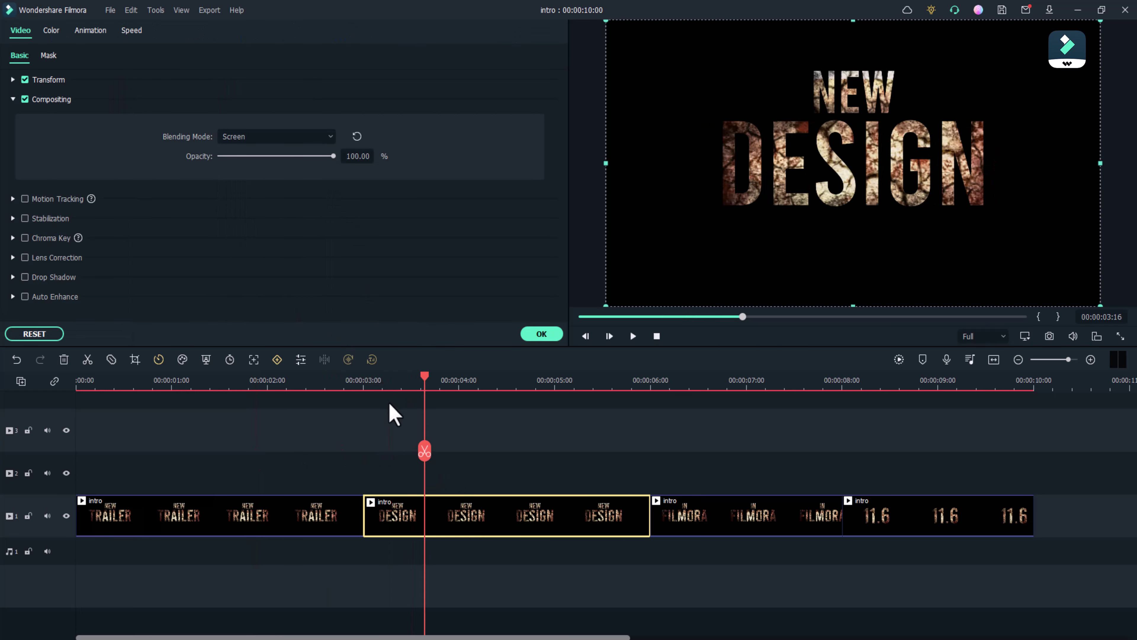
{"action": "left_click", "coordinate": [542, 336]}
Step: Change the blending mode of the "IN FILMORA" clip and confirm the settings
{"action": "left_click_drag", "start_coordinate": [428, 452], "coordinate": [942, 436]}
{"action": "double_click", "coordinate": [743, 515]}
{"action": "left_click", "coordinate": [313, 137]}
{"action": "left_click", "coordinate": [251, 300]}
{"action": "left_click", "coordinate": [541, 334]}
Step: Set the blending mode of the "11.6" clip to Screen and confirm the settings
{"action": "double_click", "coordinate": [914, 515]}
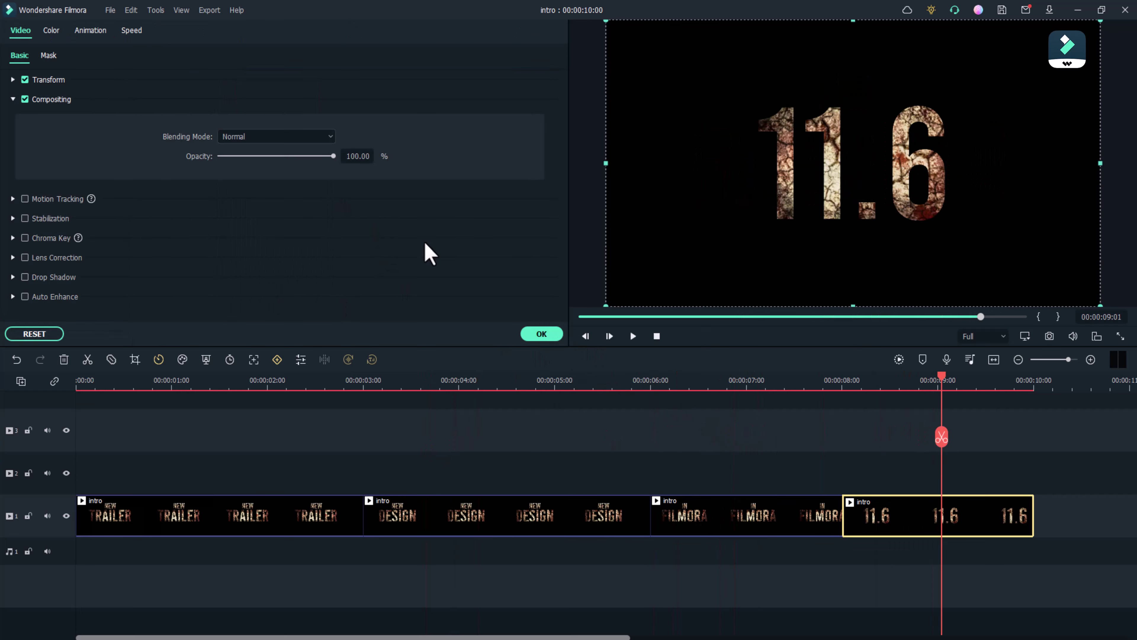
{"action": "left_click", "coordinate": [276, 137]}
{"action": "left_click", "coordinate": [274, 284]}
{"action": "left_click", "coordinate": [541, 333]}
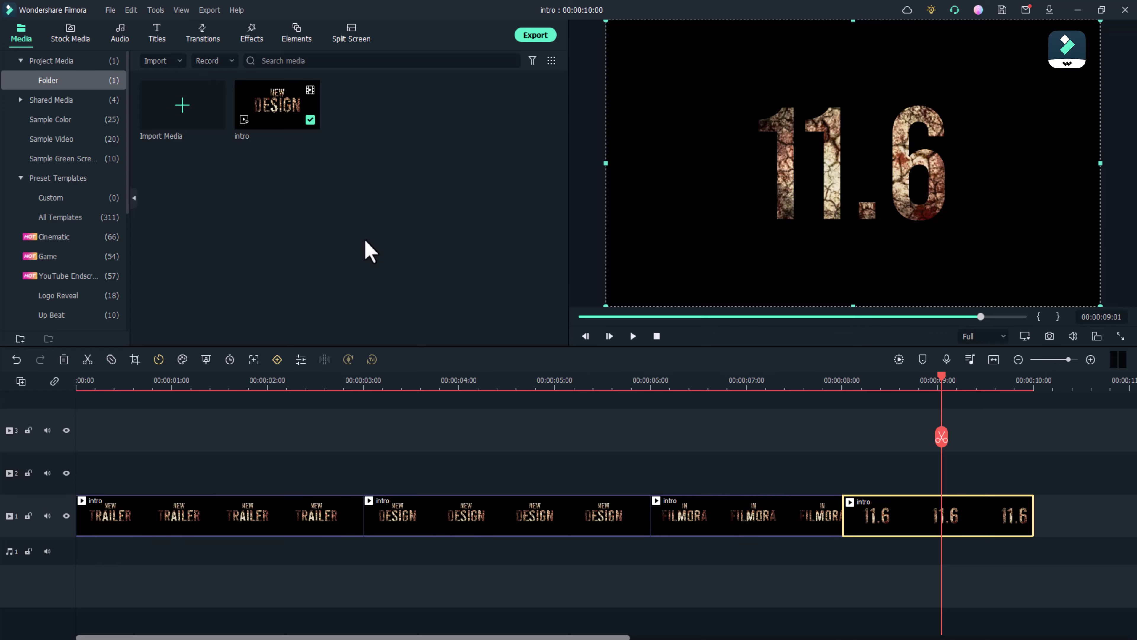
Step: Import the Fire_Particles, Lens Flare and music videos from the "background video" folder, and move the four intro clips up to the second video track
{"action": "double_click", "coordinate": [369, 251]}
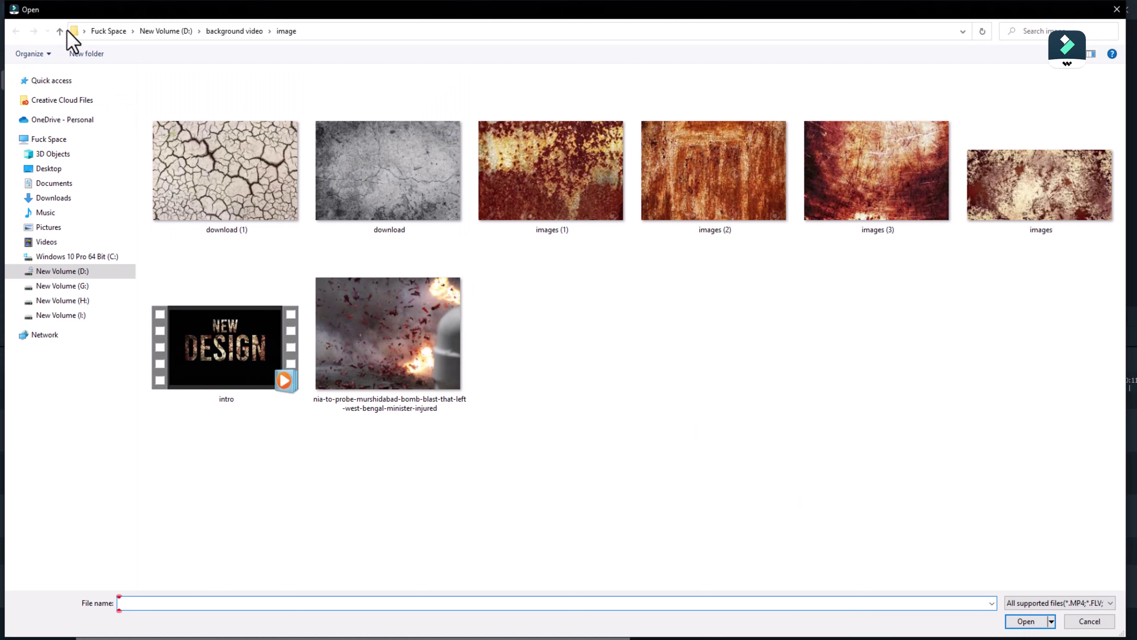
{"action": "left_click", "coordinate": [61, 31]}
{"action": "scroll", "coordinate": [299, 147], "scroll_direction": "up", "scroll_amount": 3}
{"action": "left_click", "coordinate": [551, 183]}
{"action": "left_click", "coordinate": [389, 188], "text": "ctrl"}
{"action": "left_click", "coordinate": [734, 219], "text": "ctrl"}
{"action": "left_click", "coordinate": [1025, 621]}
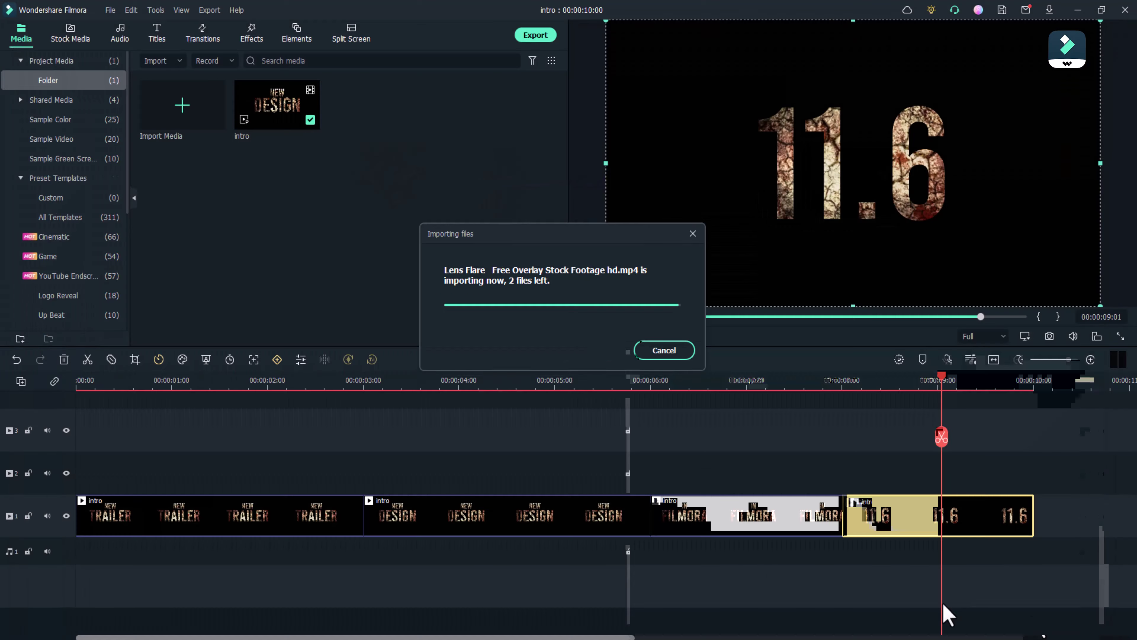
{"action": "left_click", "coordinate": [581, 356]}
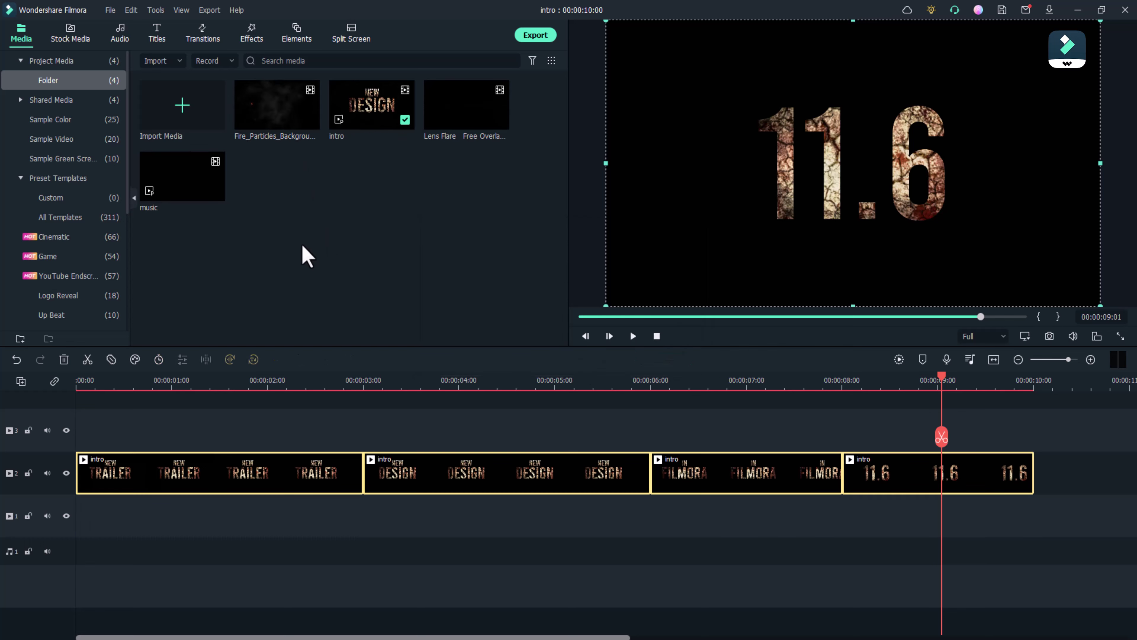
Step: Add the Fire_Particles video to the first video track, then detach and delete its audio
{"action": "left_click_drag", "start_coordinate": [287, 126], "coordinate": [617, 526]}
{"action": "right_click", "coordinate": [617, 526]}
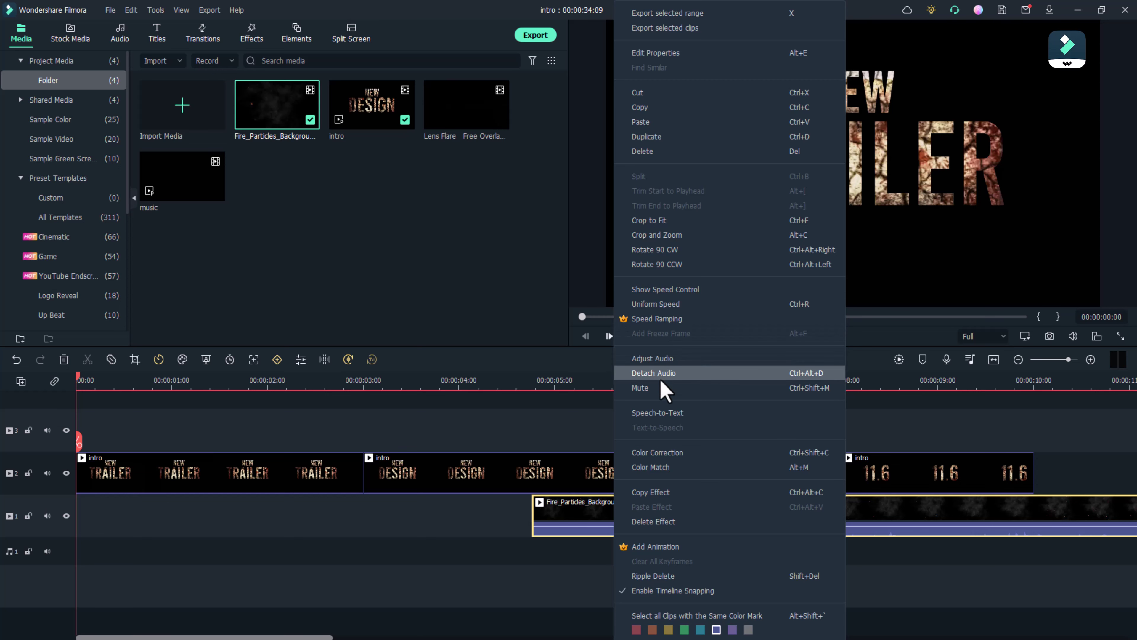
{"action": "left_click", "coordinate": [661, 379]}
{"action": "left_click", "coordinate": [653, 561]}
{"action": "key", "text": "Delete"}
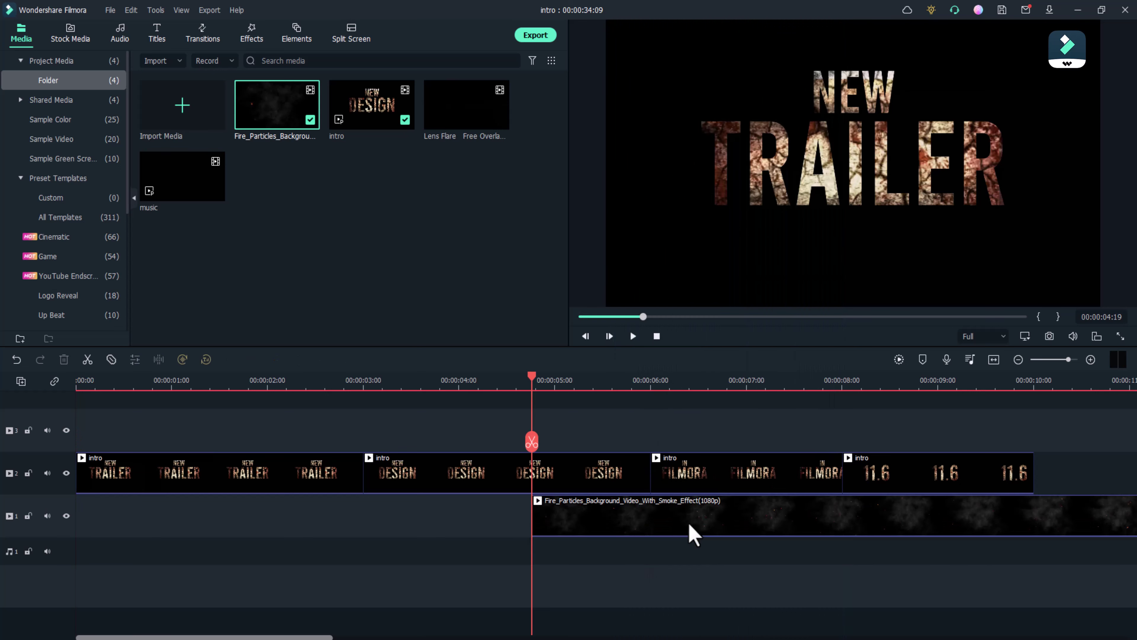
Step: Move the Fire_Particles clip to the timeline start, split it at 3 seconds and delete the remainder
{"action": "left_click_drag", "start_coordinate": [793, 517], "coordinate": [344, 512]}
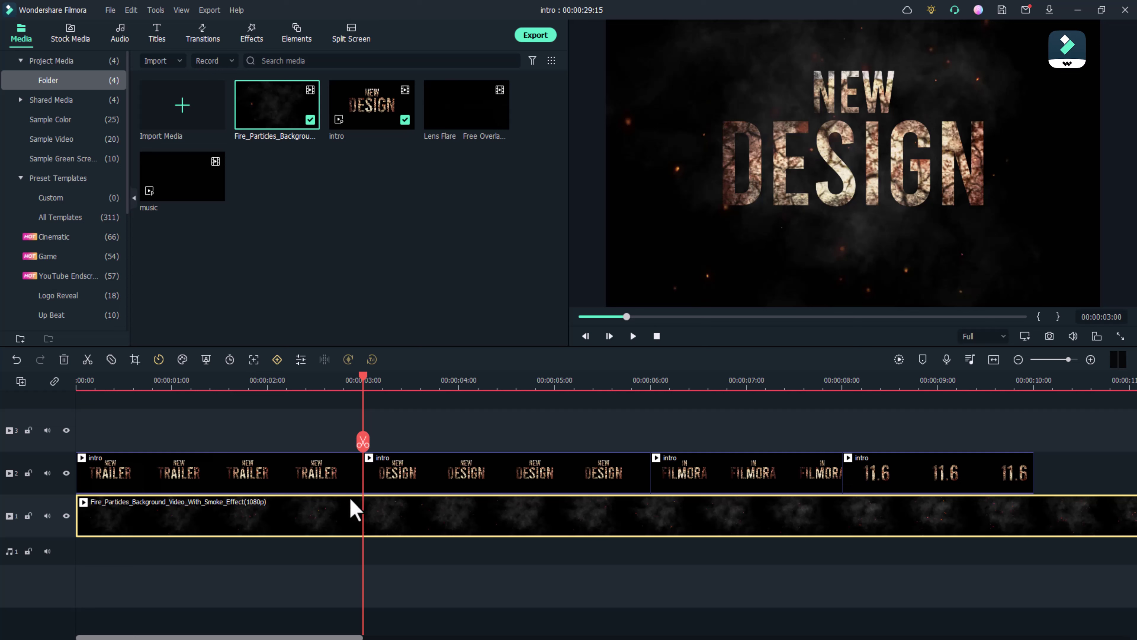
{"action": "left_click", "coordinate": [366, 450]}
{"action": "key", "text": "Delete"}
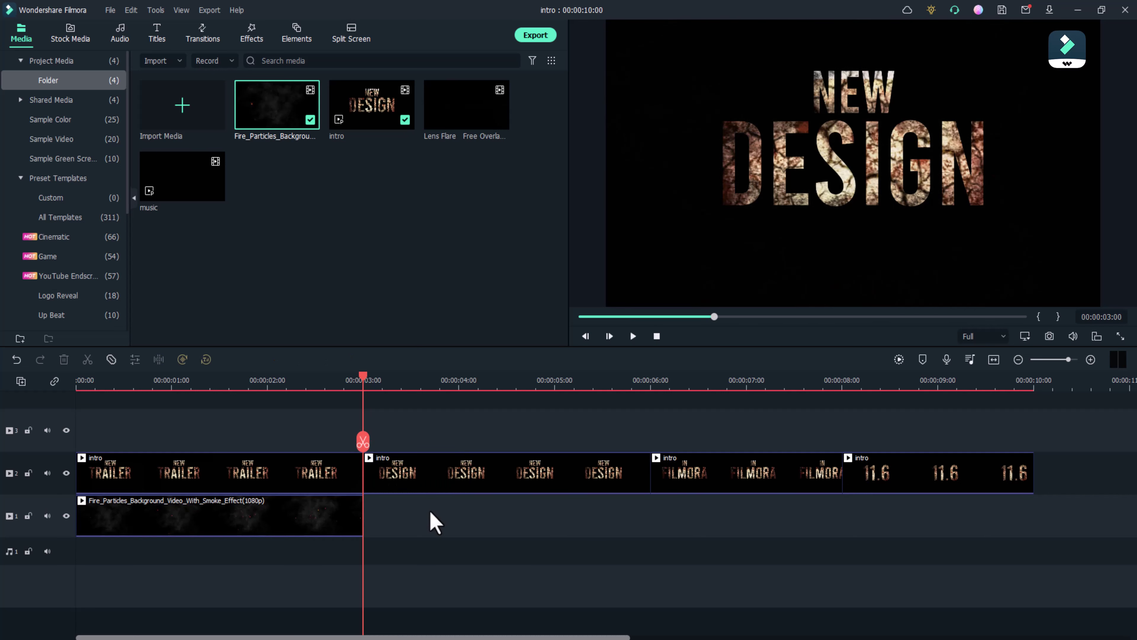
Step: Select all clips on both tracks and shift them together one frame away from the timeline start
{"action": "left_click_drag", "start_coordinate": [1065, 437], "coordinate": [118, 594]}
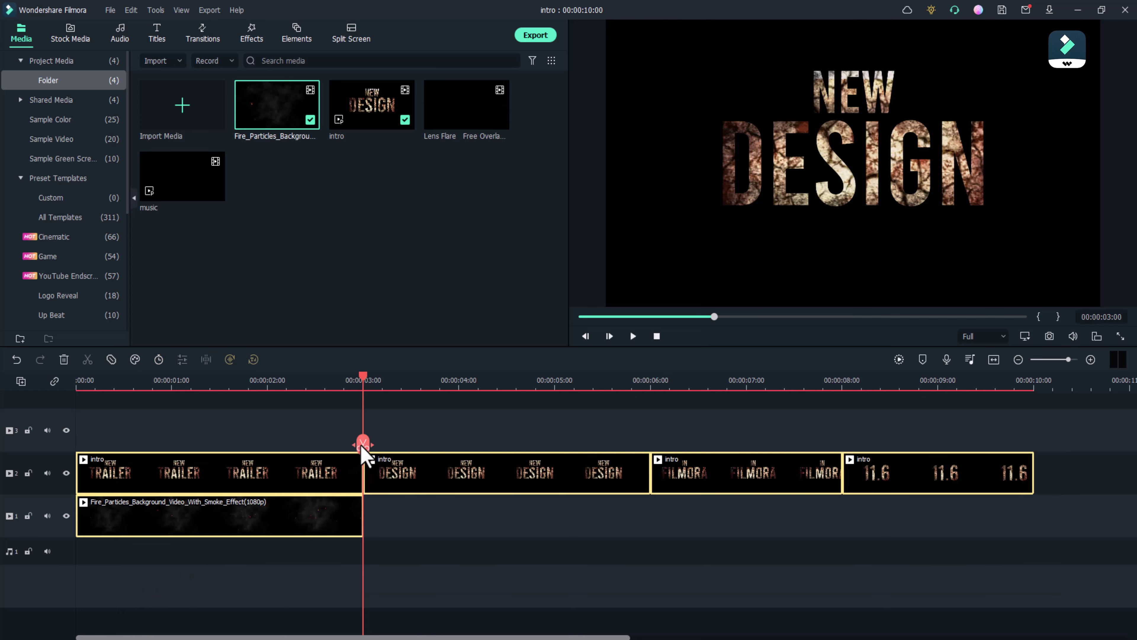
{"action": "left_click_drag", "start_coordinate": [363, 445], "coordinate": [78, 455]}
{"action": "left_click", "coordinate": [1091, 360]}
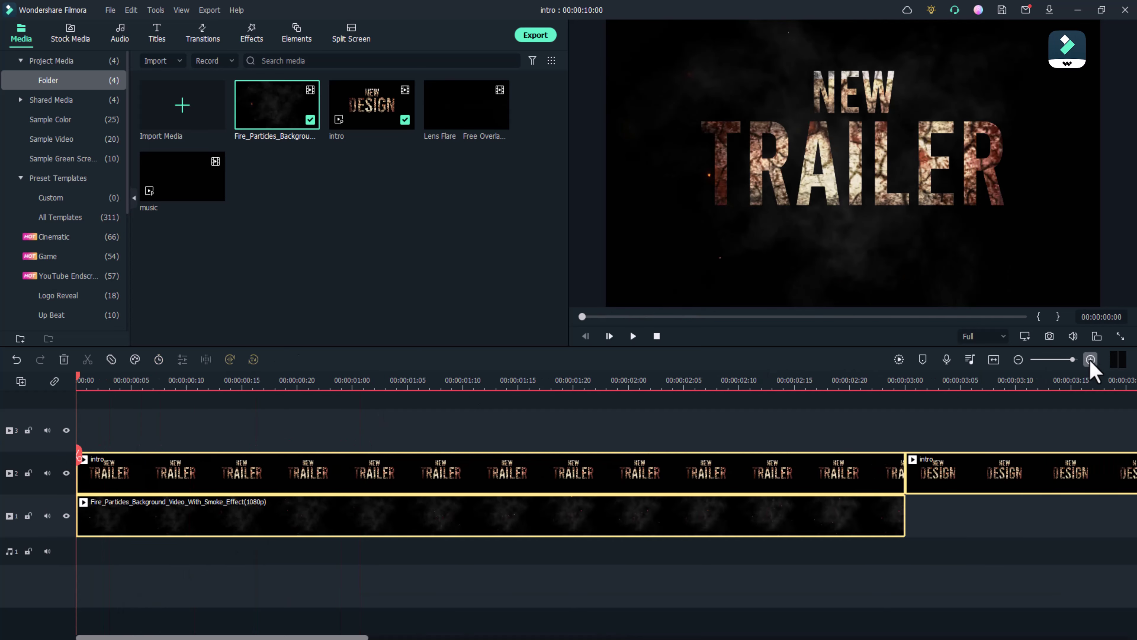
{"action": "left_click", "coordinate": [1091, 360]}
{"action": "key", "text": "Right"}
{"action": "left_click", "coordinate": [150, 429]}
{"action": "left_click", "coordinate": [1018, 359]}
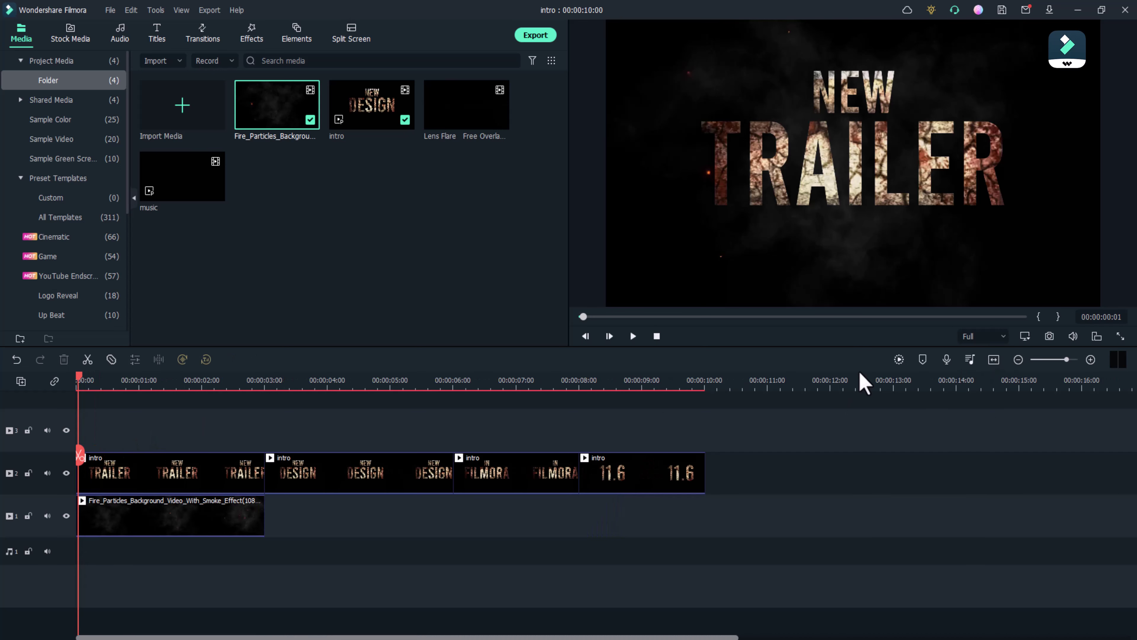
{"action": "key", "text": "ctrl+a"}
{"action": "left_click", "coordinate": [1091, 359]}
{"action": "mouse_move", "coordinate": [293, 464]}
{"action": "left_mouse_down"}
{"action": "mouse_move", "coordinate": [330, 463]}
{"action": "mouse_move", "coordinate": [315, 463]}
{"action": "left_mouse_up"}
{"action": "left_click", "coordinate": [1019, 359]}
Step: Duplicate the Fire_Particles clip three times on the first video track, starting after the first title clip
{"action": "left_click", "coordinate": [177, 521]}
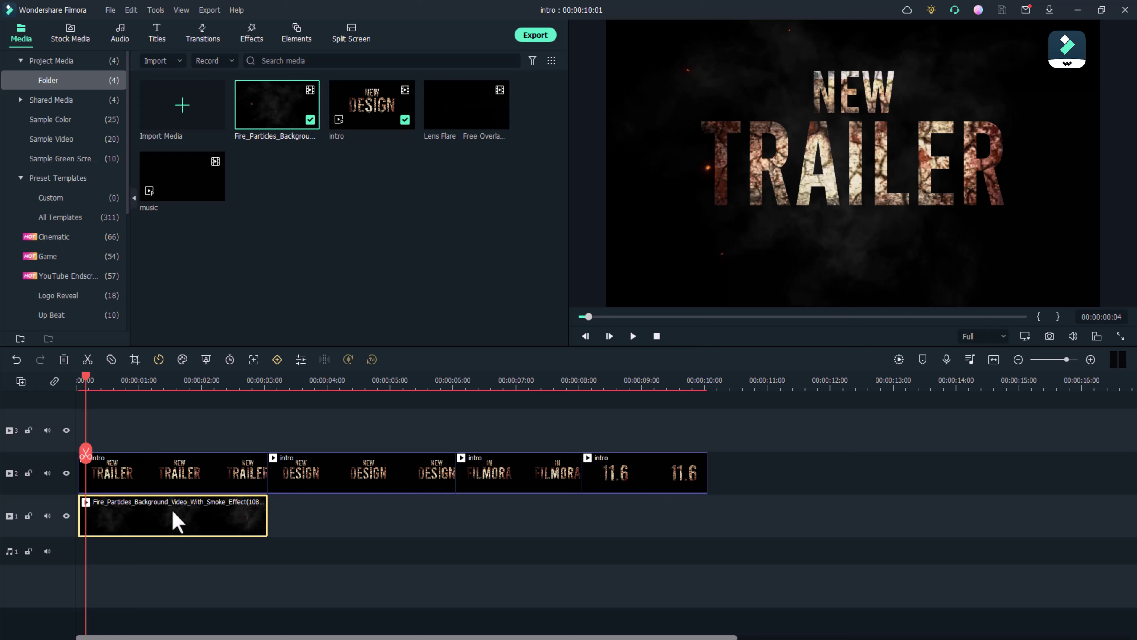
{"action": "left_click_drag", "start_coordinate": [85, 455], "coordinate": [282, 475]}
{"action": "key", "text": "ctrl+c"}
{"action": "key", "text": "ctrl+v"}
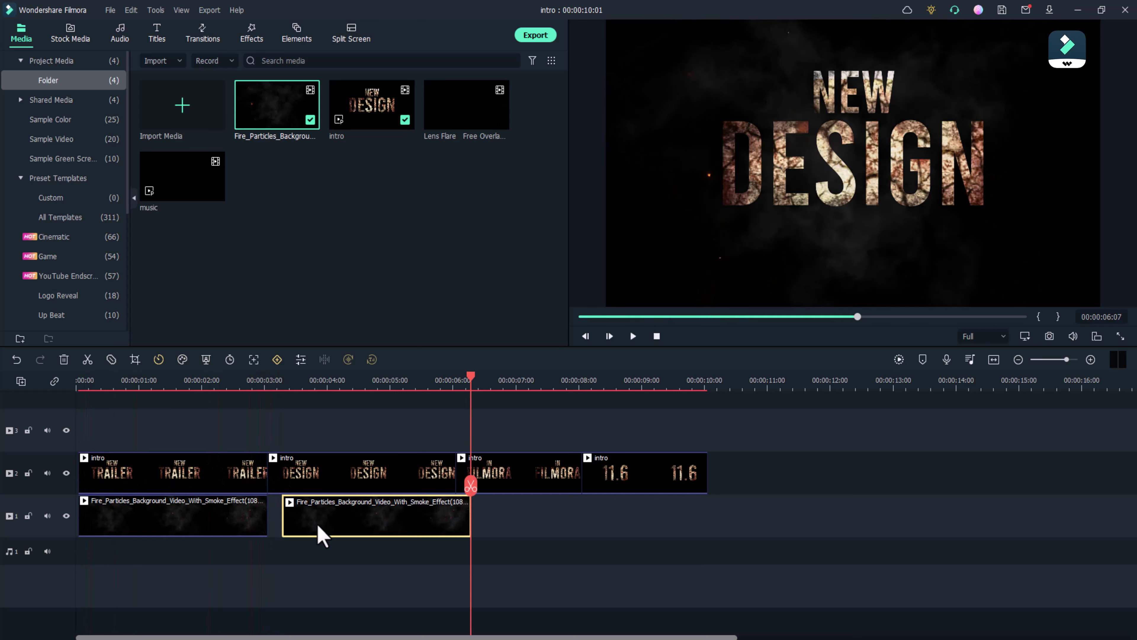
{"action": "key", "text": "ctrl+v"}
{"action": "key", "text": "ctrl+v"}
Step: Close the gaps between the Fire_Particles copies and trim the third and fourth to match the IN FILMORA and 11.6 clips
{"action": "left_click_drag", "start_coordinate": [421, 531], "coordinate": [408, 520]}
{"action": "left_click_drag", "start_coordinate": [561, 533], "coordinate": [547, 533]}
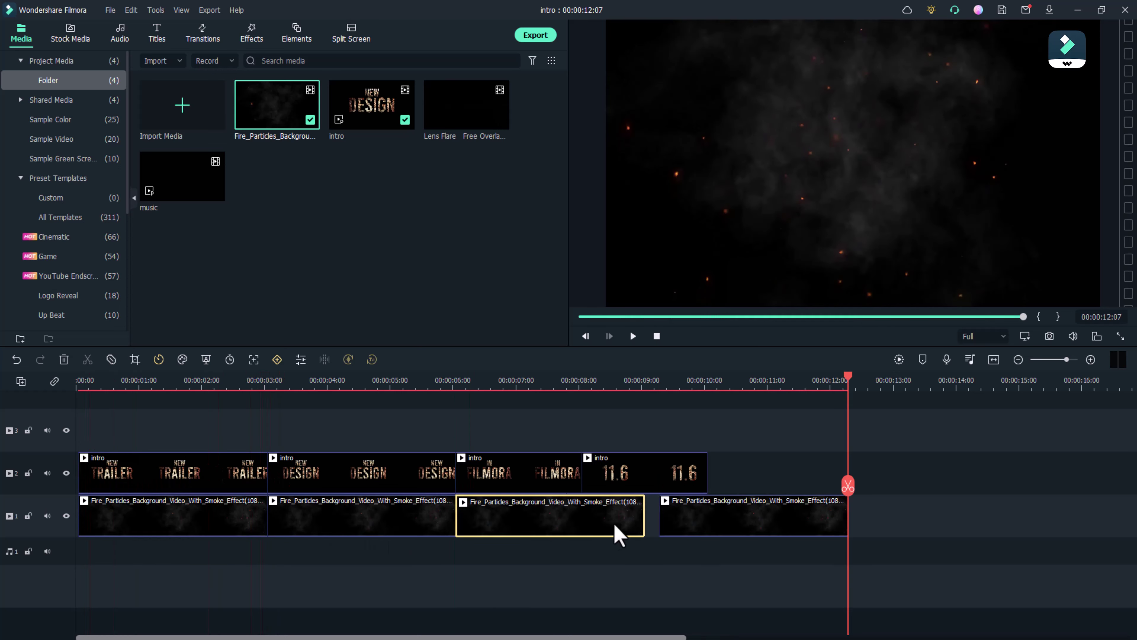
{"action": "left_click_drag", "start_coordinate": [643, 517], "coordinate": [581, 521]}
{"action": "left_click_drag", "start_coordinate": [678, 514], "coordinate": [663, 513]}
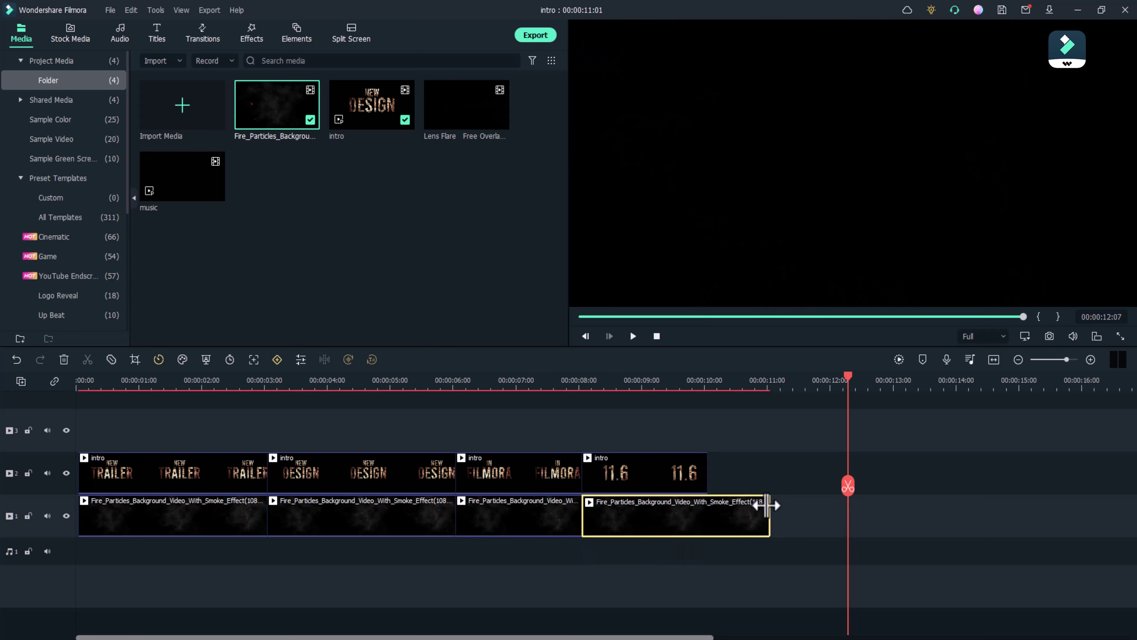
{"action": "left_click_drag", "start_coordinate": [766, 505], "coordinate": [713, 508]}
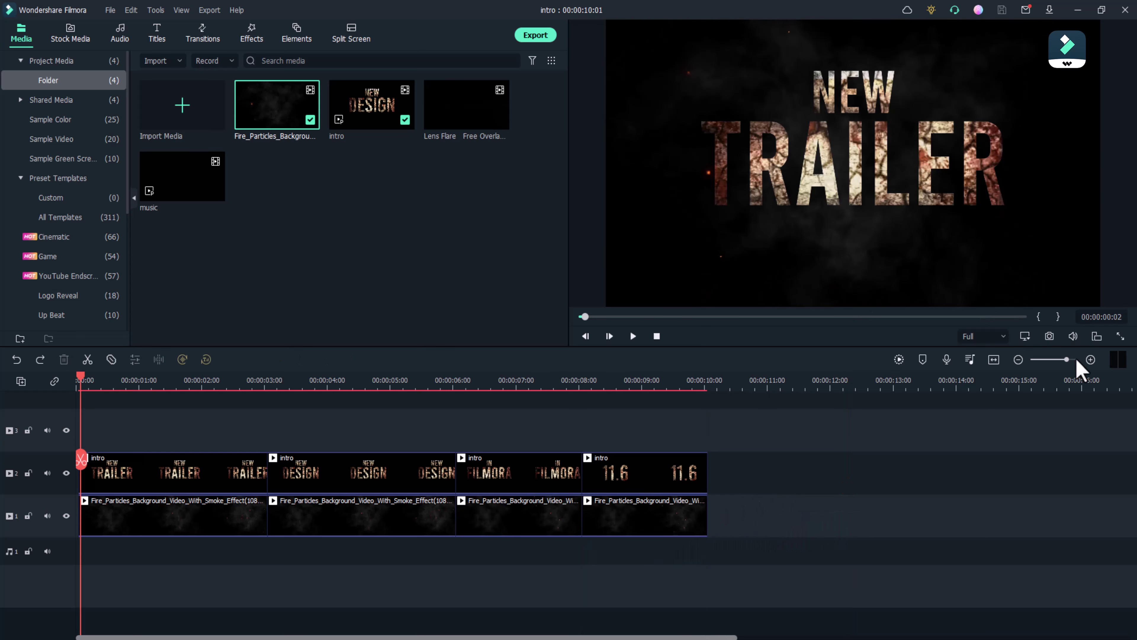
Step: Add a custom animation keyframe at frame 2 of the NEW TRAILER clip with its scale set to 200%
{"action": "left_click", "coordinate": [1090, 360]}
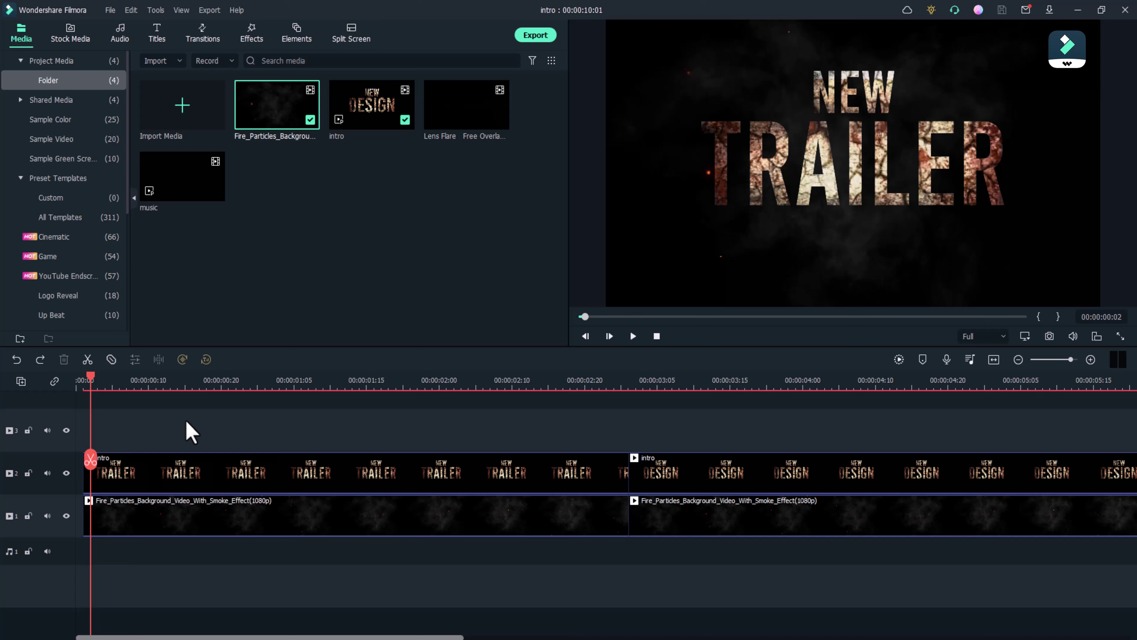
{"action": "double_click", "coordinate": [114, 471]}
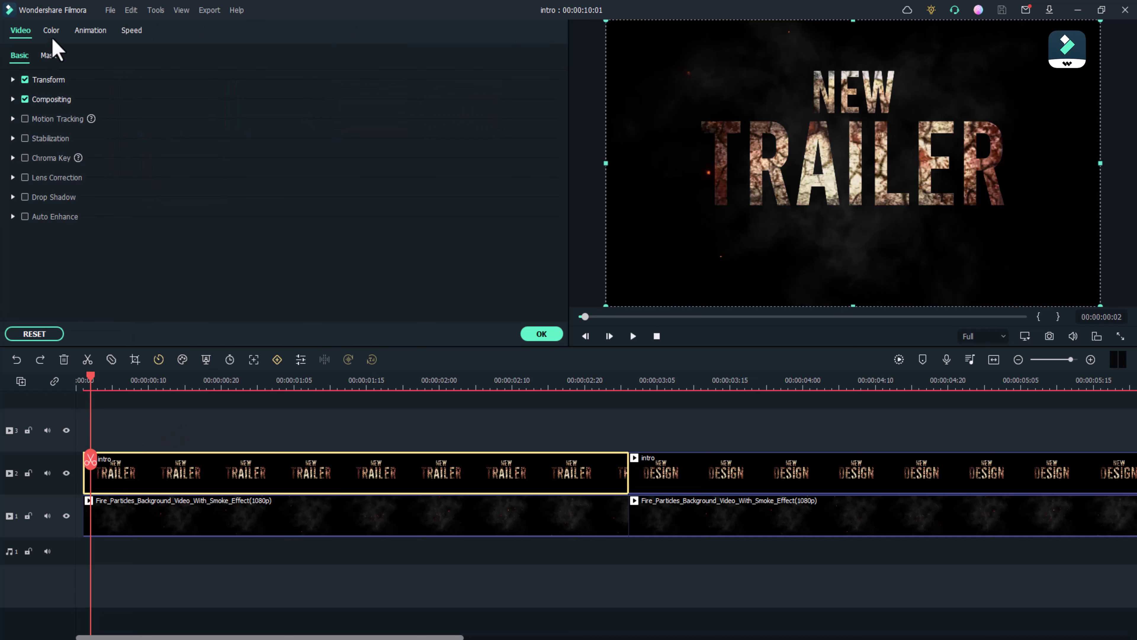
{"action": "left_click", "coordinate": [90, 31]}
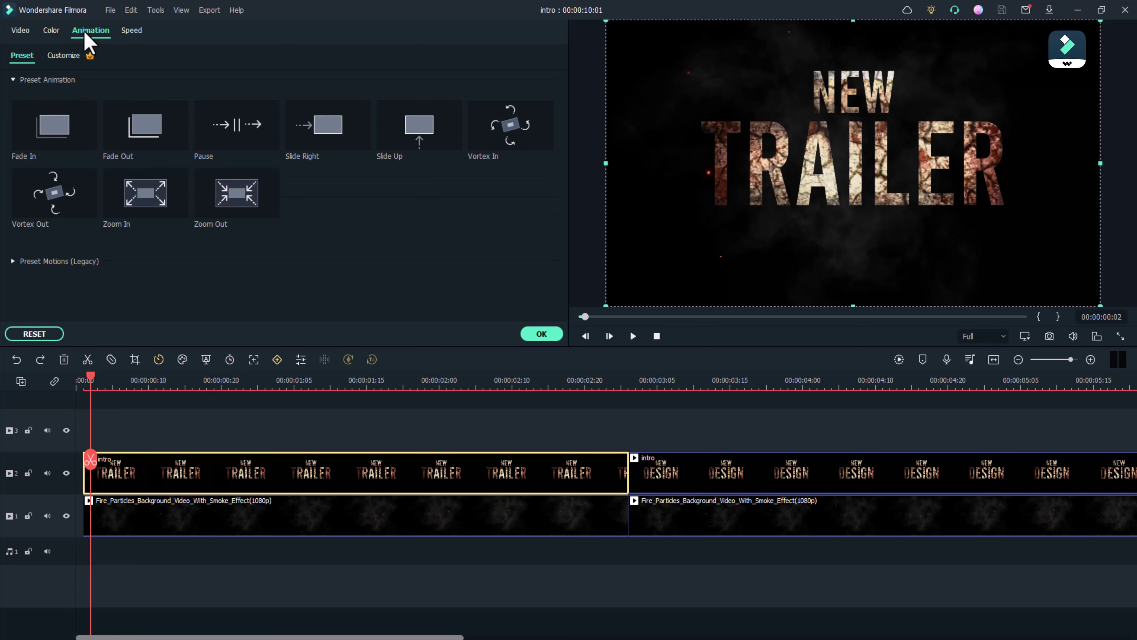
{"action": "left_click", "coordinate": [69, 57]}
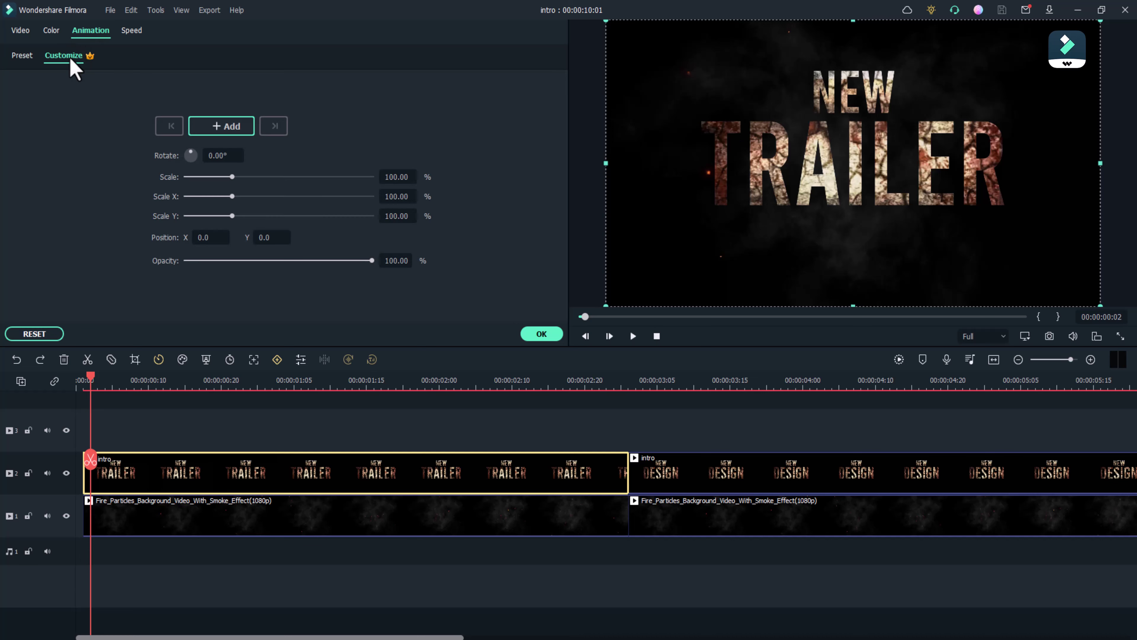
{"action": "left_click", "coordinate": [206, 130]}
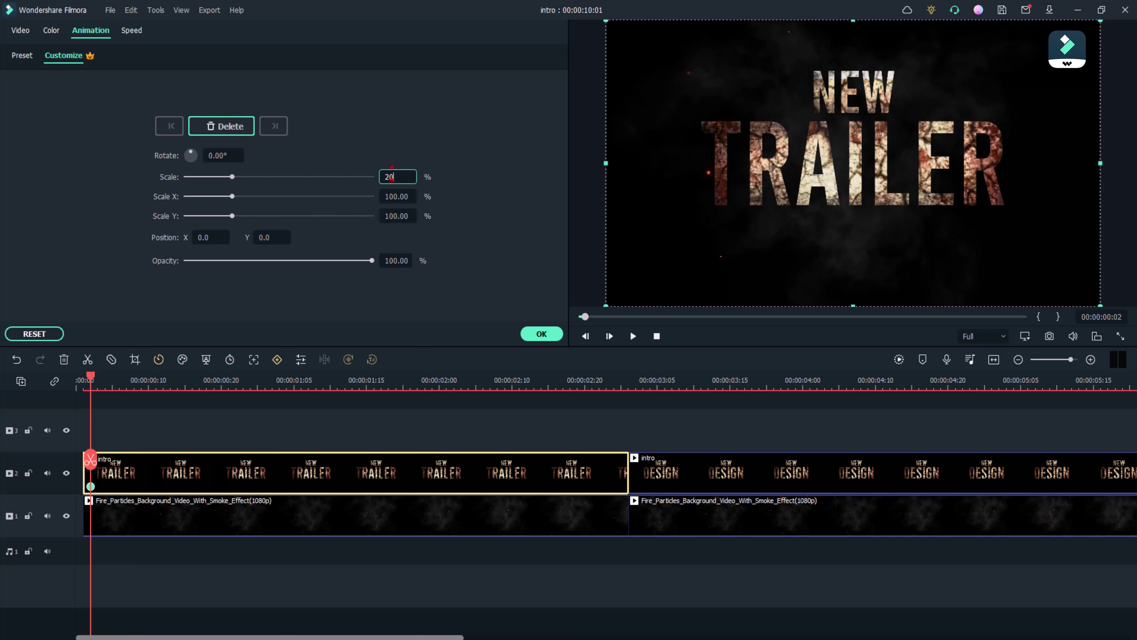
{"action": "key", "text": "Return"}
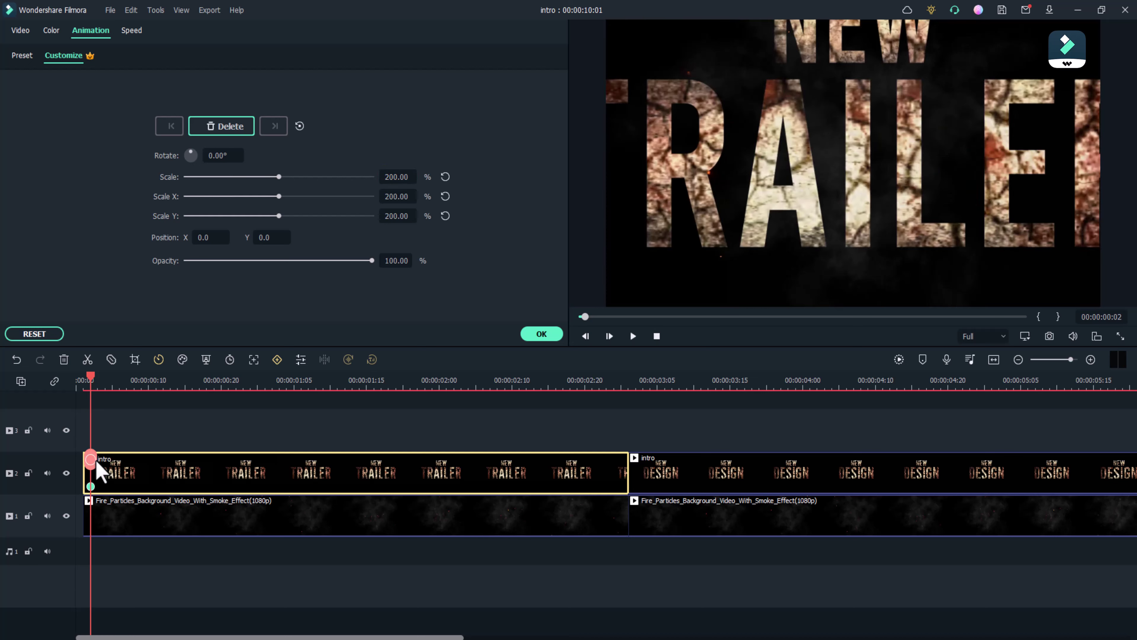
Step: Add a second keyframe to the NEW TRAILER clip at frame 10 with its scale set to 130%
{"action": "left_click_drag", "start_coordinate": [91, 459], "coordinate": [157, 477]}
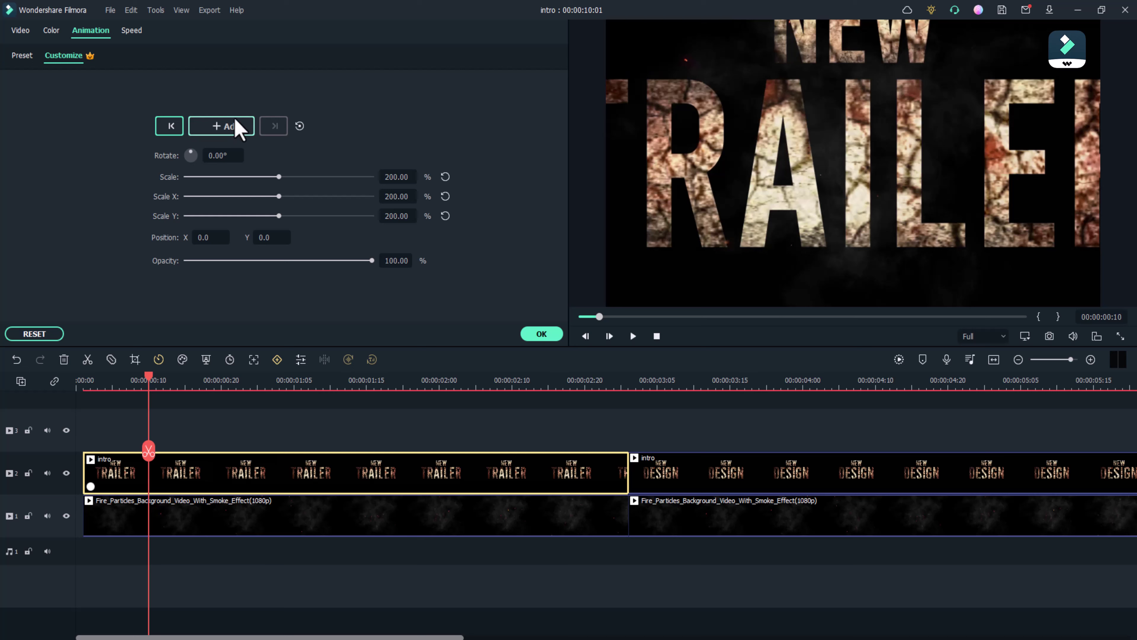
{"action": "left_click", "coordinate": [227, 128]}
{"action": "left_click", "coordinate": [389, 176]}
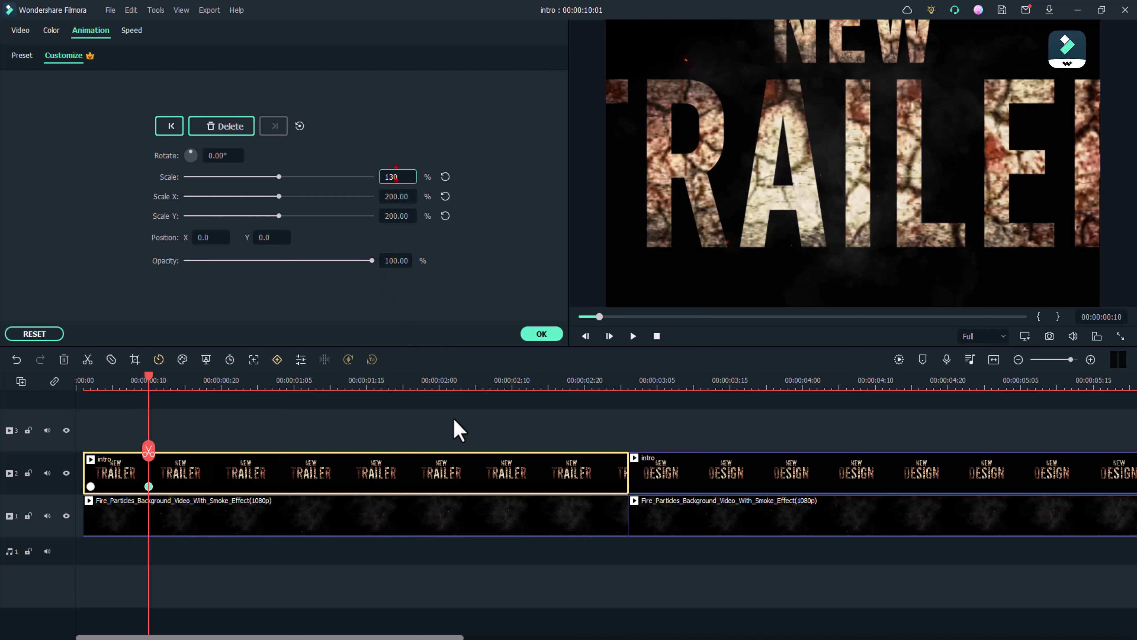
{"action": "type", "text": "130"}
{"action": "key", "text": "Return"}
Step: Add a third NEW TRAILER keyframe at 100% scale and move it to the end of the clip
{"action": "left_click_drag", "start_coordinate": [148, 450], "coordinate": [215, 452]}
{"action": "double_click", "coordinate": [246, 477]}
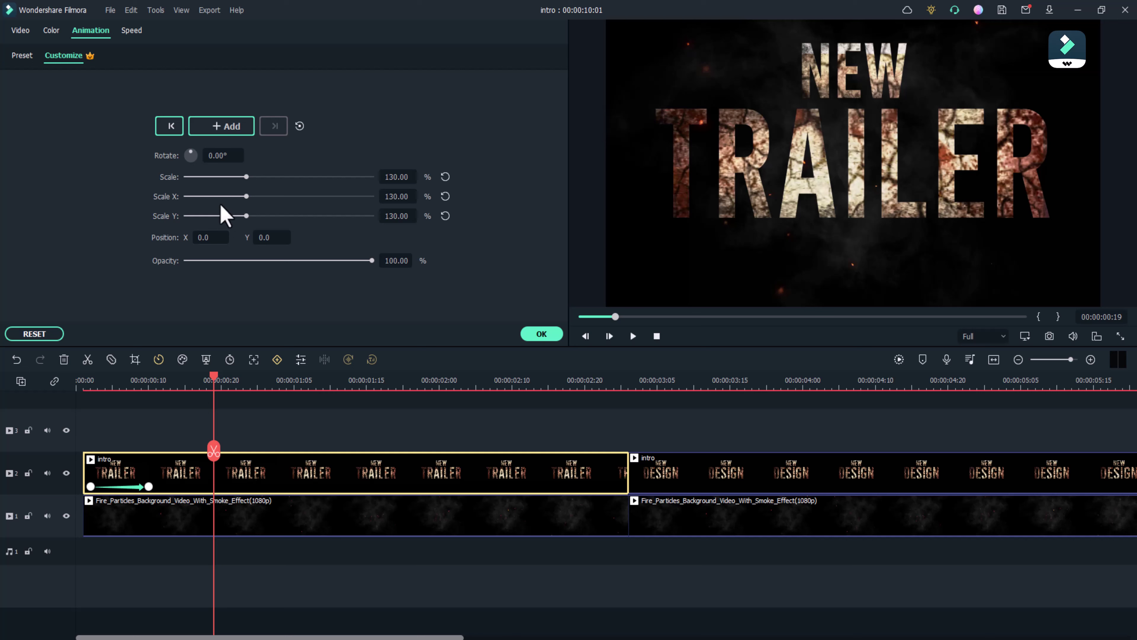
{"action": "left_click", "coordinate": [224, 127]}
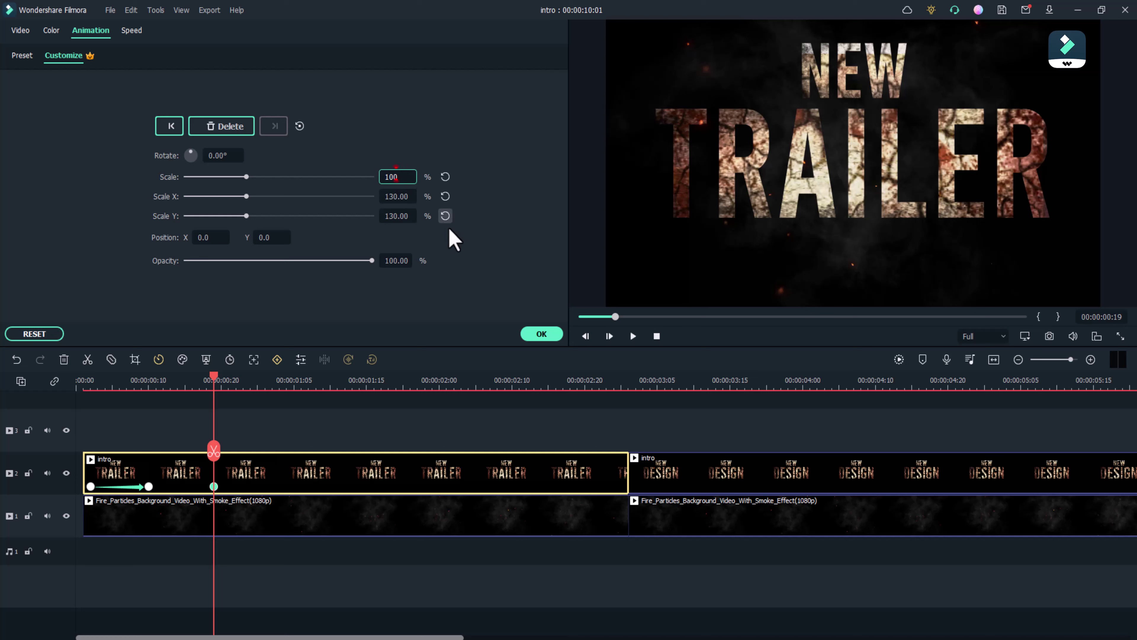
{"action": "left_click", "coordinate": [542, 333]}
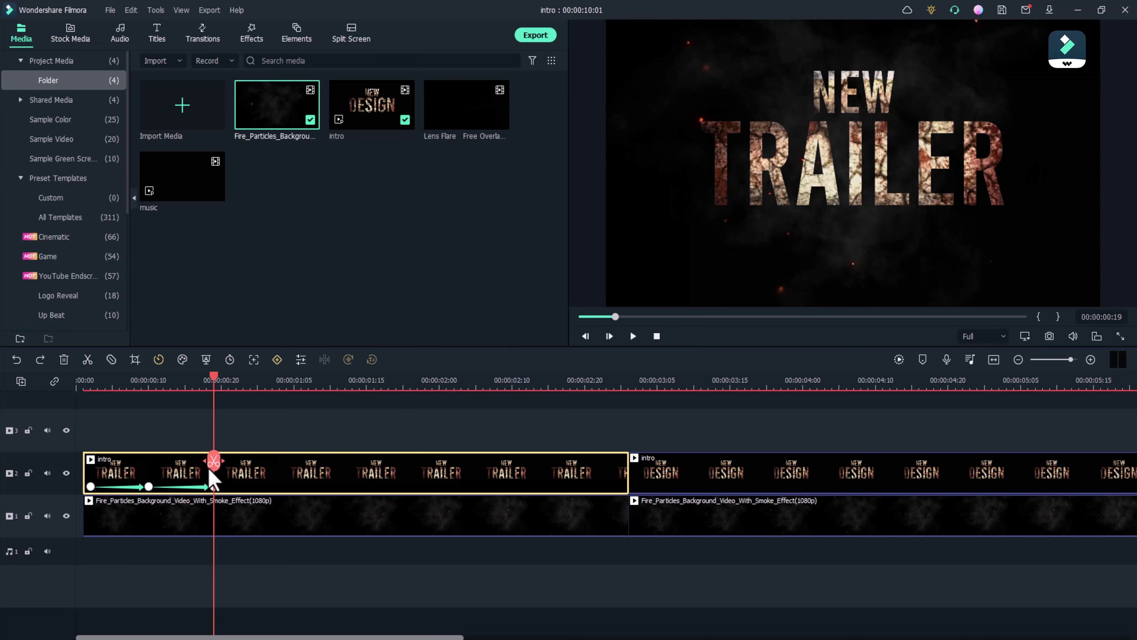
{"action": "left_click_drag", "start_coordinate": [213, 490], "coordinate": [604, 481]}
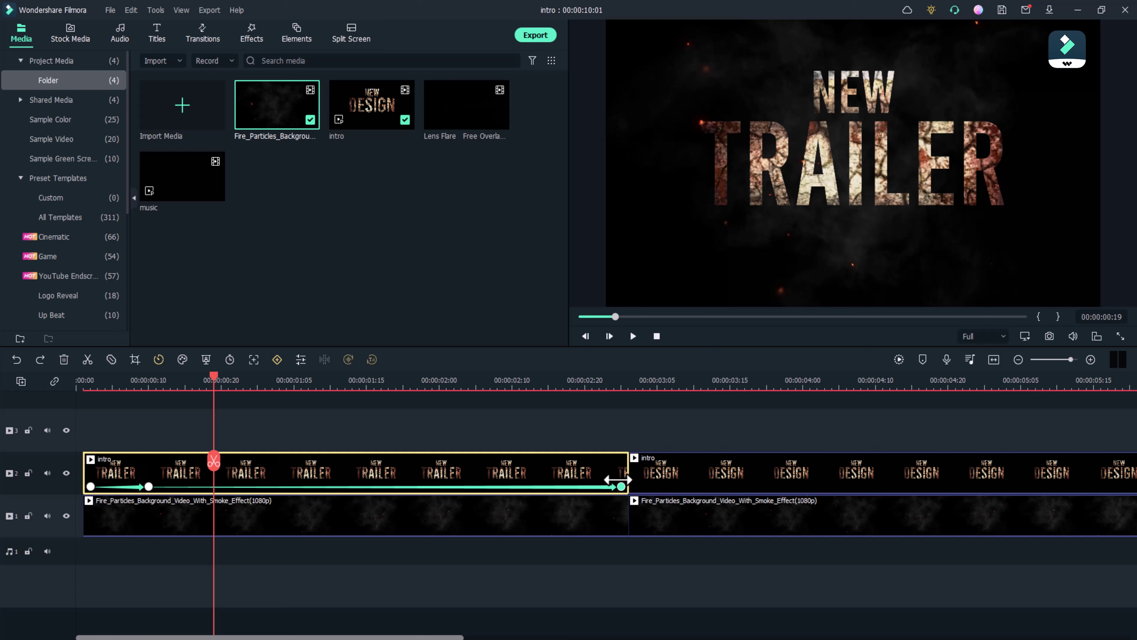
Step: Add a custom animation keyframe at 3:02 in the NEW DESIGN clip with its scale set to 200%
{"action": "left_click", "coordinate": [635, 476]}
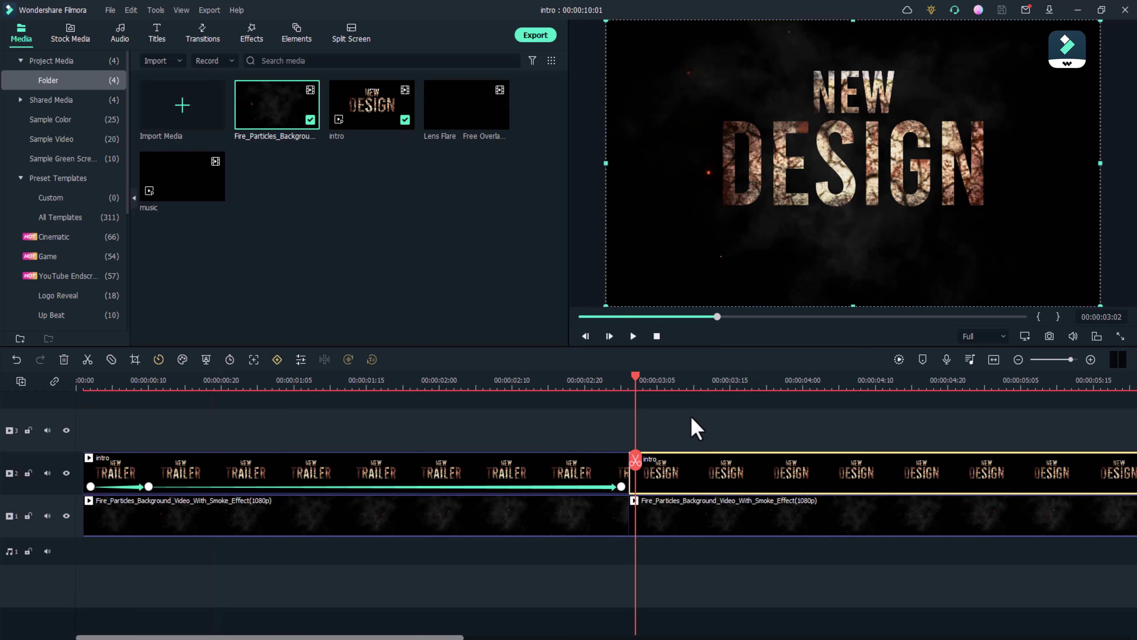
{"action": "left_click_drag", "start_coordinate": [433, 637], "coordinate": [488, 637]}
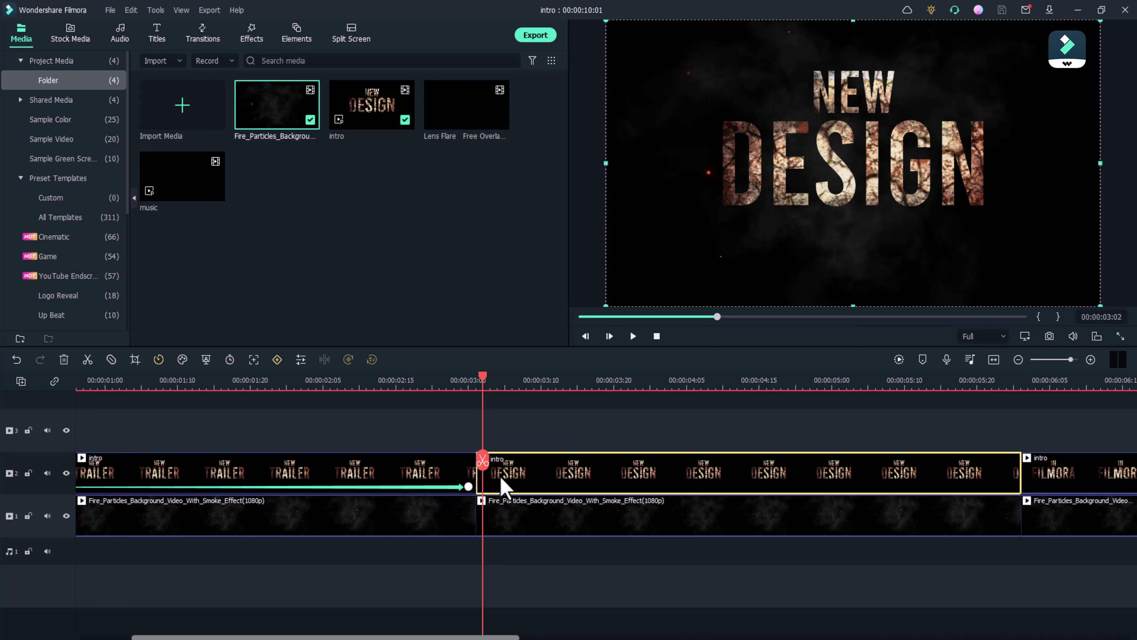
{"action": "double_click", "coordinate": [529, 483]}
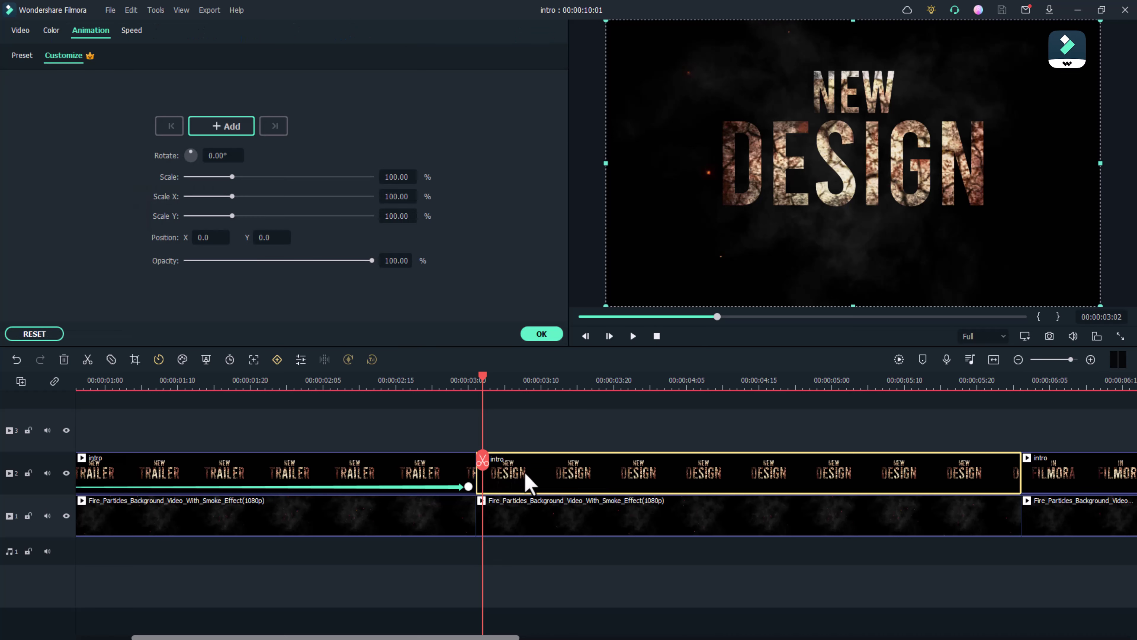
{"action": "left_click", "coordinate": [215, 127]}
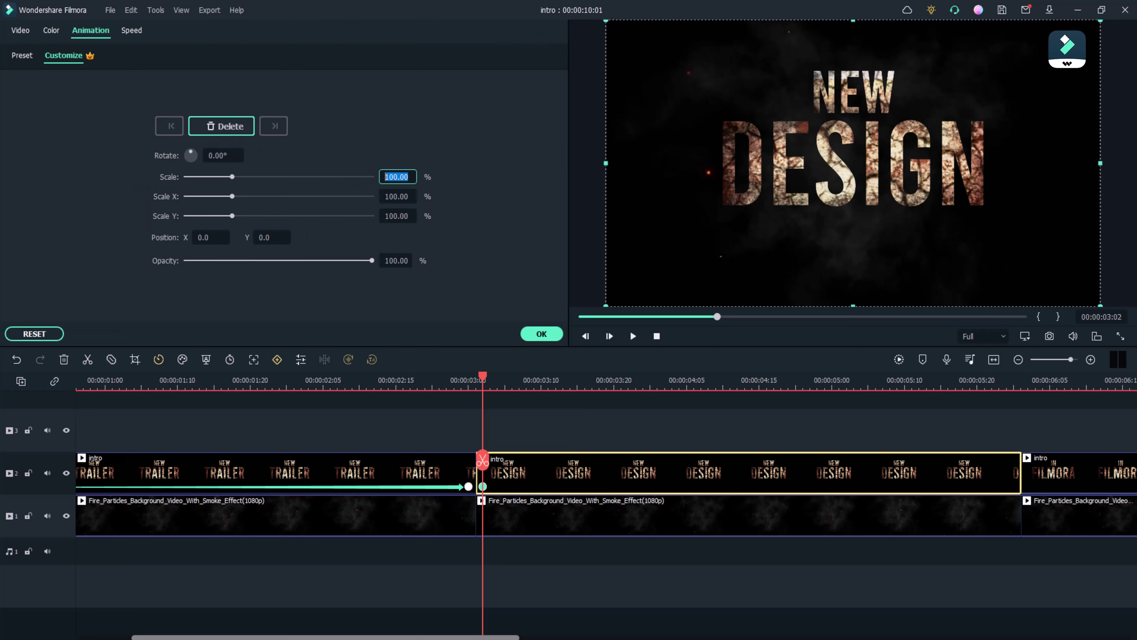
{"action": "key", "text": "Return"}
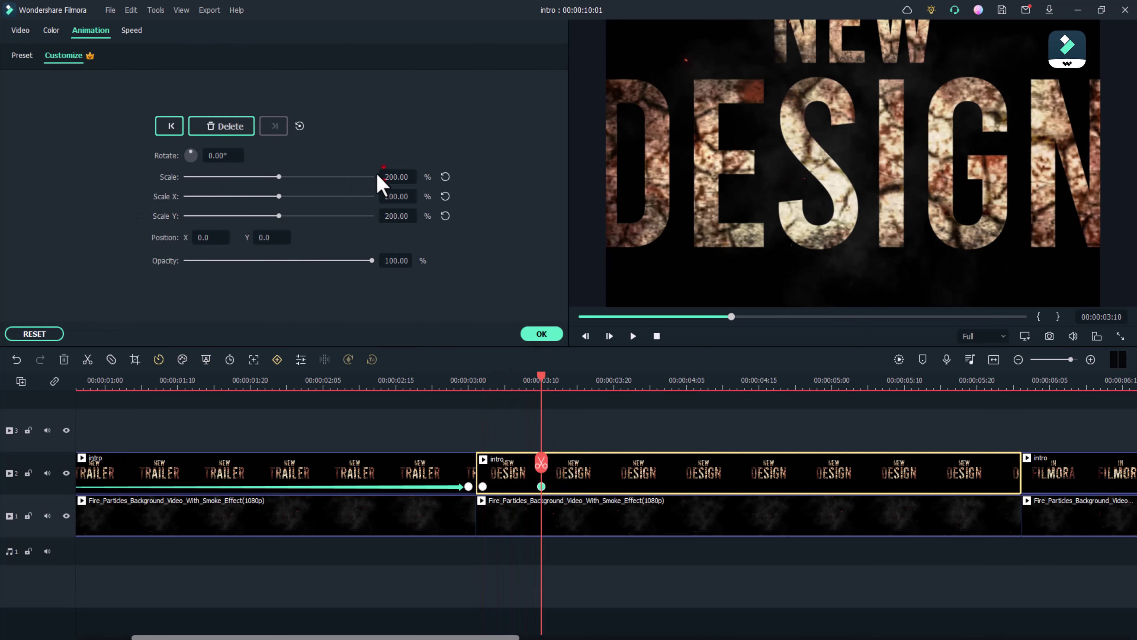
Step: Add a smaller-scale keyframe at 3:10 in the NEW DESIGN clip and a final original-size keyframe at the clip's end
{"action": "left_click_drag", "start_coordinate": [380, 178], "coordinate": [396, 176]}
{"action": "left_click_drag", "start_coordinate": [613, 487], "coordinate": [1013, 487]}
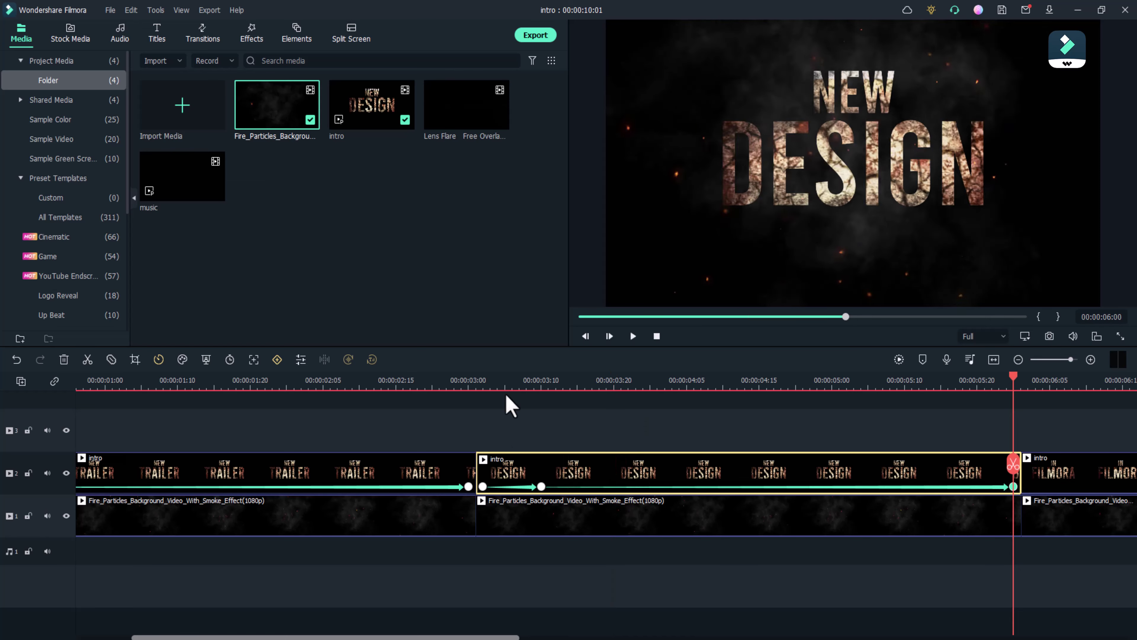
{"action": "left_click", "coordinate": [499, 386]}
{"action": "key", "text": "space"}
Step: Add a custom animation keyframe at 6:02 in the IN FILMORA clip with its scale set to 200%
{"action": "scroll", "coordinate": [528, 470], "scroll_direction": "right", "scroll_amount": 5}
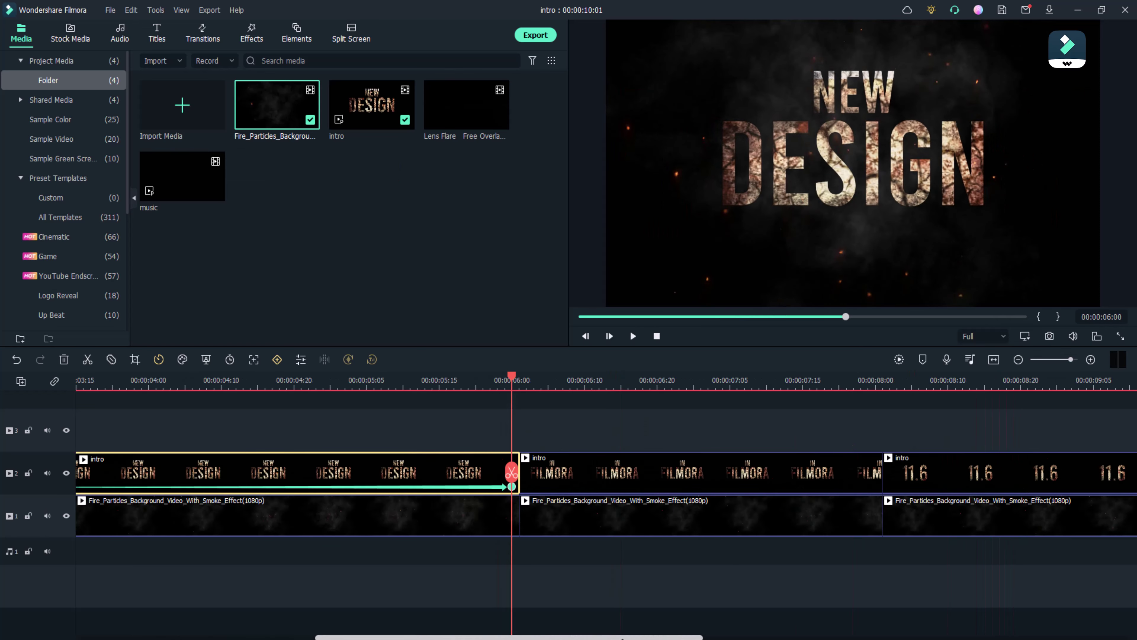
{"action": "double_click", "coordinate": [466, 484]}
{"action": "left_click", "coordinate": [221, 126]}
{"action": "left_click", "coordinate": [396, 177]}
{"action": "type", "text": "200"}
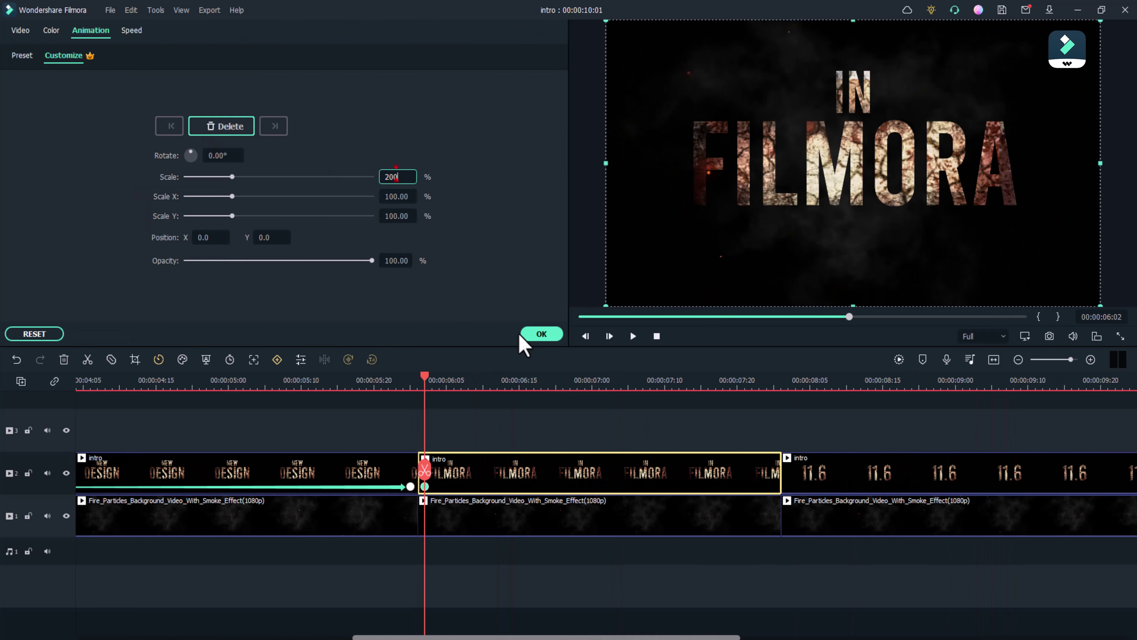
{"action": "left_click", "coordinate": [533, 334]}
Step: Add a second keyframe at about 6:09 in the IN FILMORA clip and a final original-size keyframe moved to the clip's end
{"action": "left_click_drag", "start_coordinate": [424, 377], "coordinate": [476, 377]}
{"action": "double_click", "coordinate": [494, 472]}
{"action": "left_click", "coordinate": [222, 126]}
{"action": "left_click", "coordinate": [396, 176]}
{"action": "left_click", "coordinate": [541, 333]}
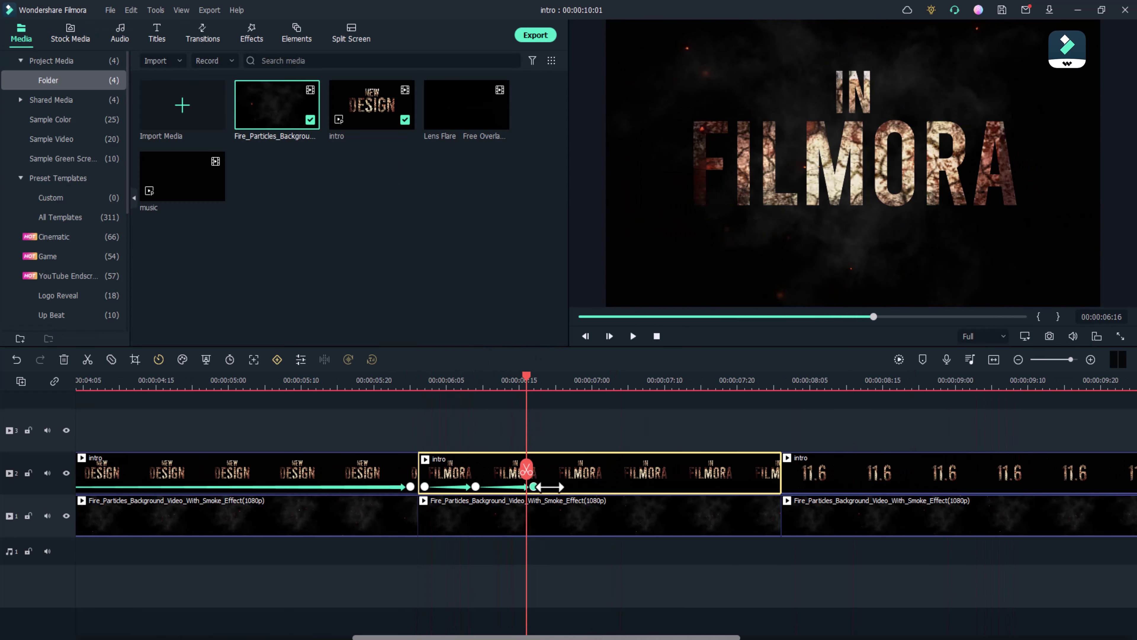
Step: Give the 11.6 clip a 300% scale keyframe at 8:02 and a 130% scale keyframe at 8:08
{"action": "scroll", "coordinate": [555, 475], "scroll_direction": "down", "scroll_amount": 3}
{"action": "double_click", "coordinate": [555, 475]}
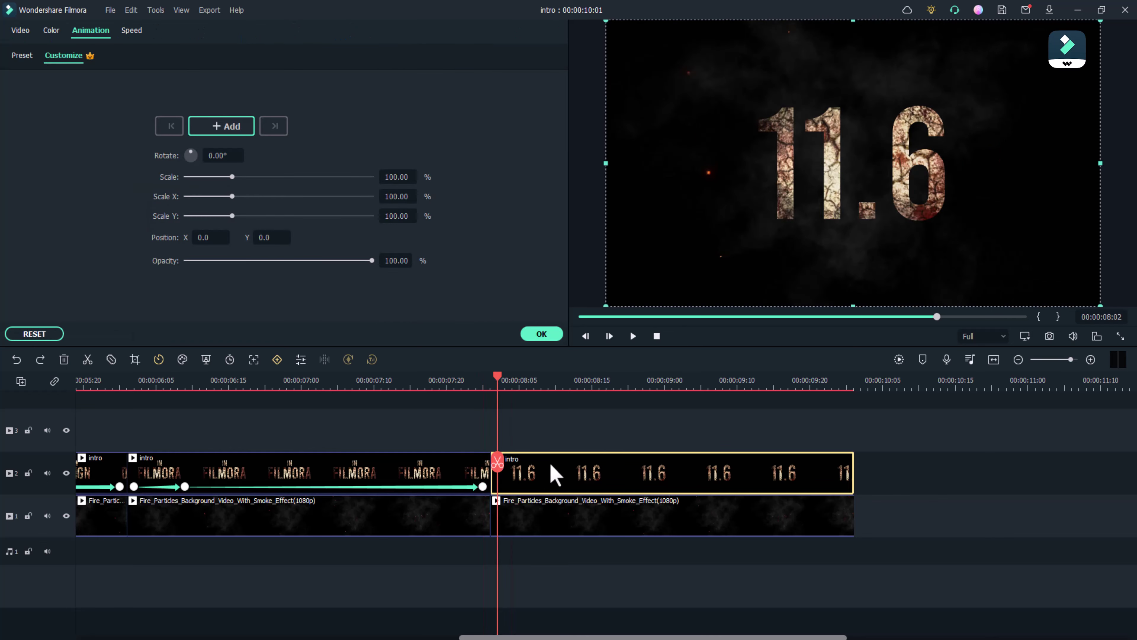
{"action": "left_click", "coordinate": [400, 176]}
{"action": "left_click_drag", "start_coordinate": [499, 457], "coordinate": [544, 466]}
{"action": "left_click", "coordinate": [243, 130]}
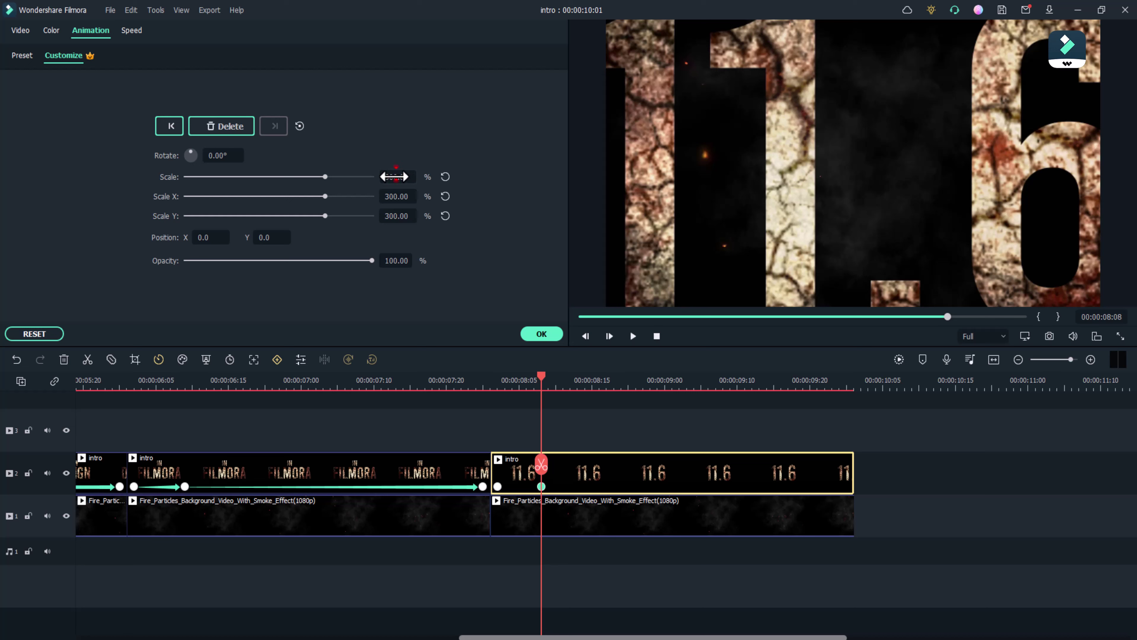
Step: Add a third keyframe at original size to the 11.6 clip at 8:14 and move it near the clip's end
{"action": "left_click_drag", "start_coordinate": [542, 465], "coordinate": [584, 465]}
{"action": "left_click", "coordinate": [224, 127]}
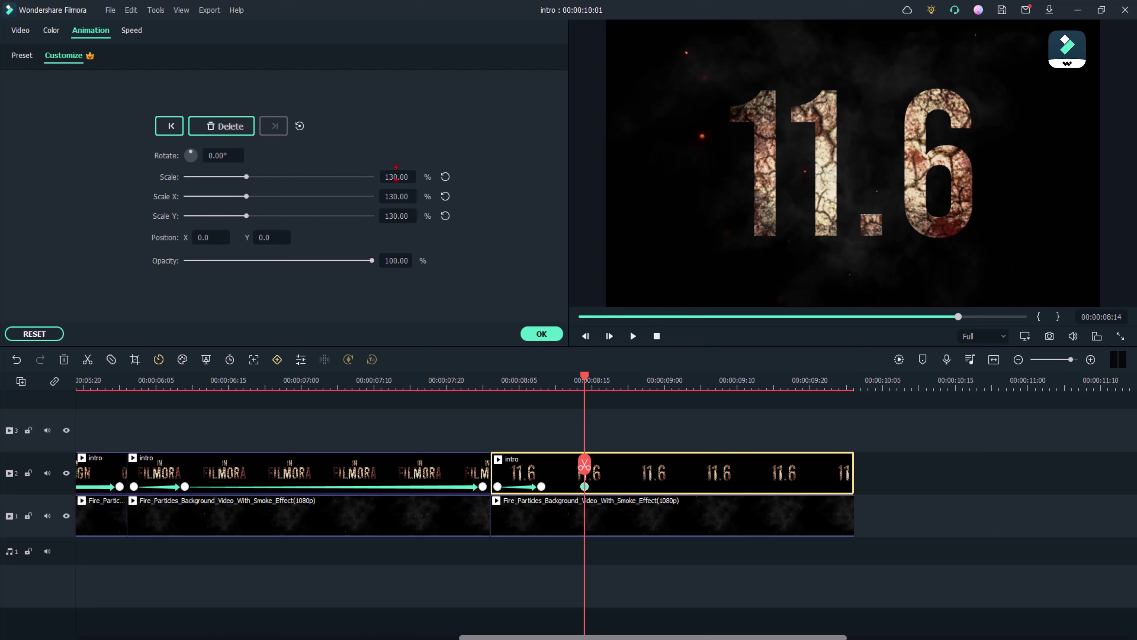
{"action": "left_click", "coordinate": [540, 334]}
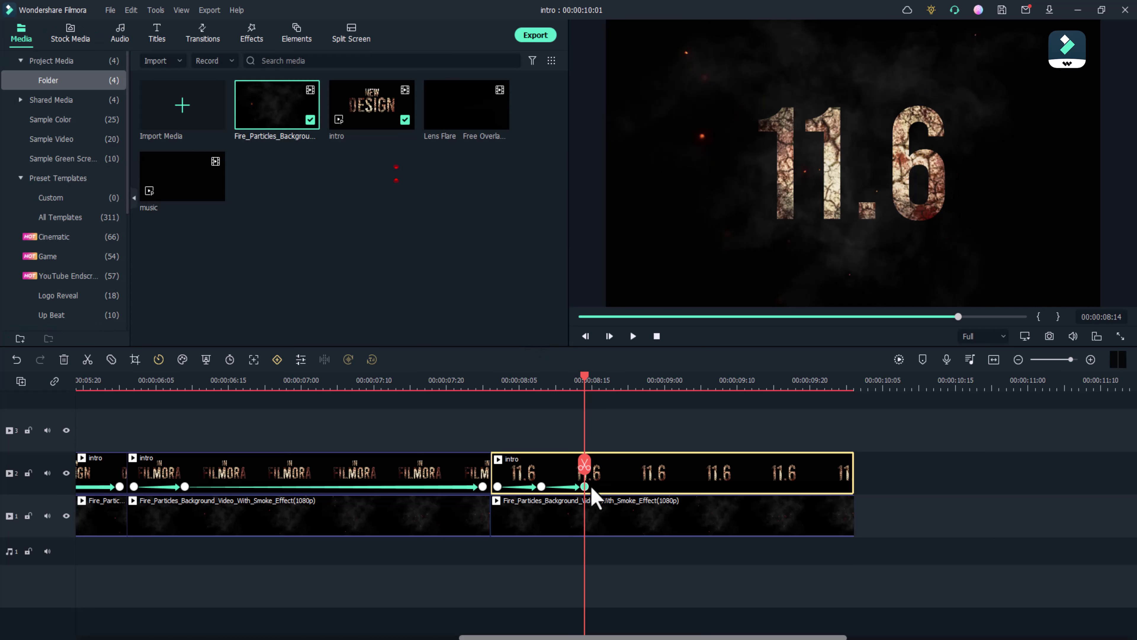
{"action": "left_click_drag", "start_coordinate": [600, 487], "coordinate": [831, 477]}
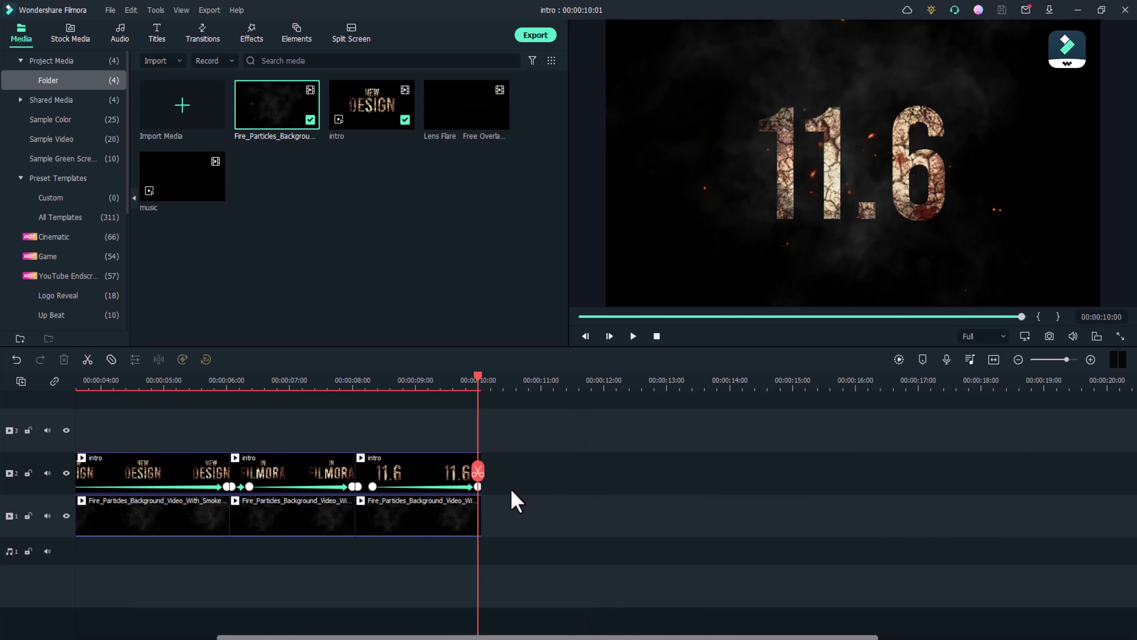
Step: Return the playhead to the timeline start and place the Lens Flare overlay there on the third video track
{"action": "left_click_drag", "start_coordinate": [475, 466], "coordinate": [63, 465]}
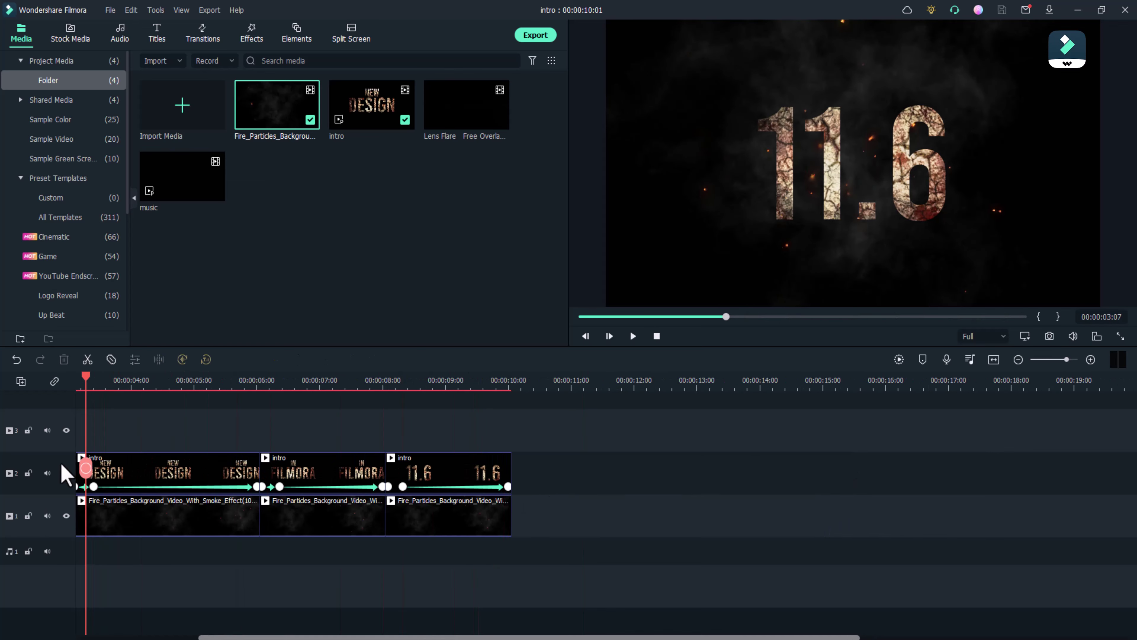
{"action": "left_click_drag", "start_coordinate": [305, 637], "coordinate": [177, 637]}
{"action": "left_click_drag", "start_coordinate": [283, 471], "coordinate": [65, 470]}
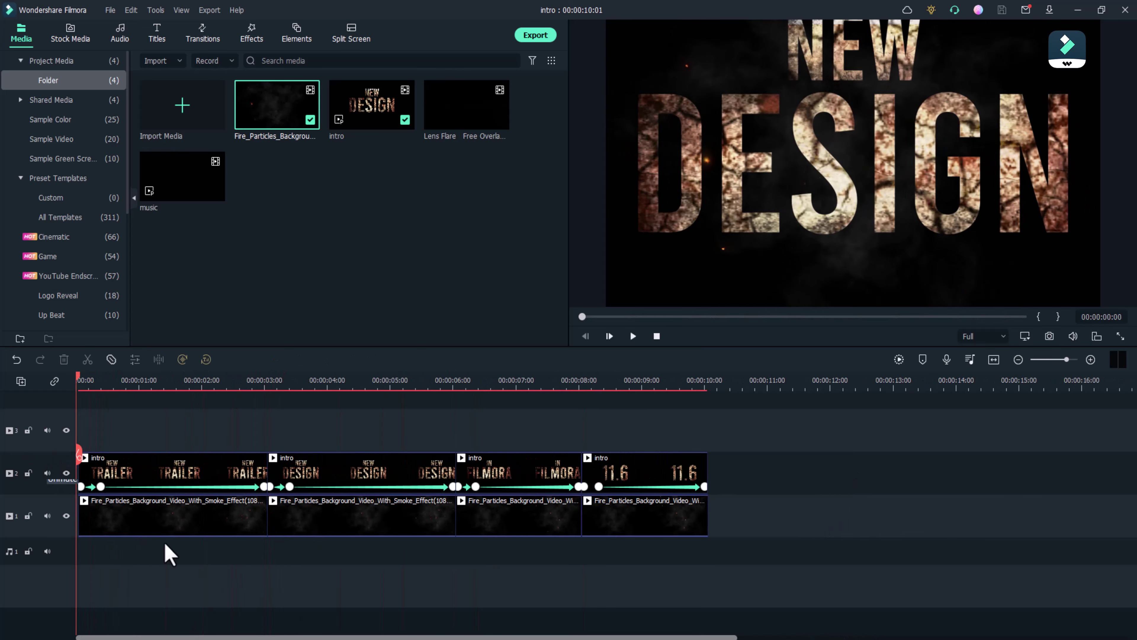
{"action": "left_click", "coordinate": [327, 253]}
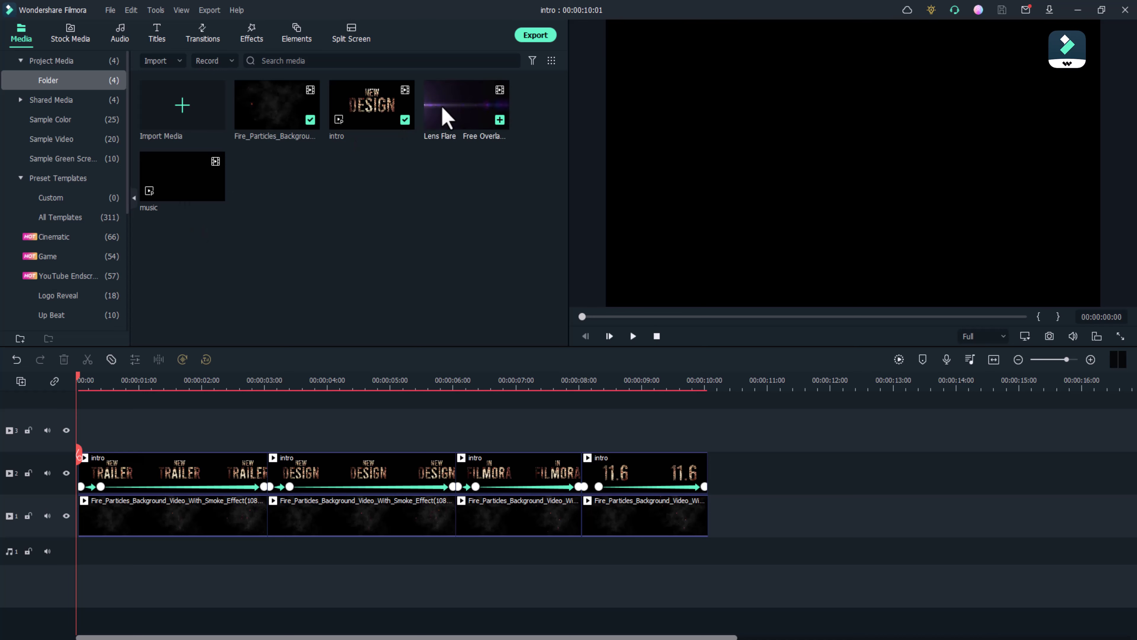
{"action": "left_click_drag", "start_coordinate": [442, 108], "coordinate": [505, 423]}
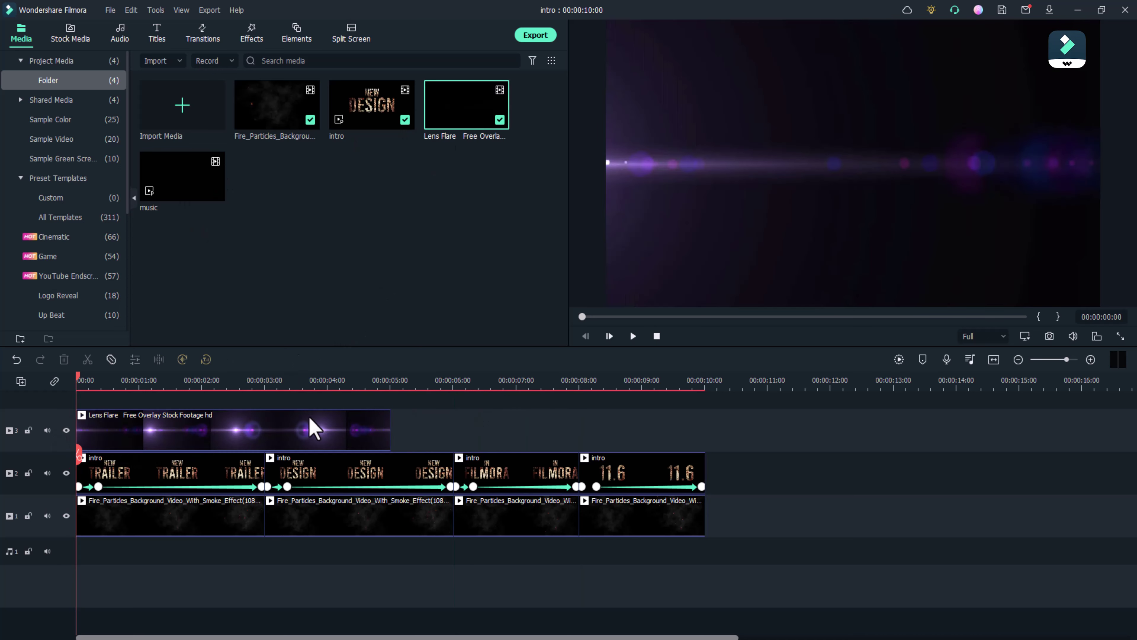
Step: Set the Lens Flare overlay's blending mode to Screen
{"action": "double_click", "coordinate": [314, 428]}
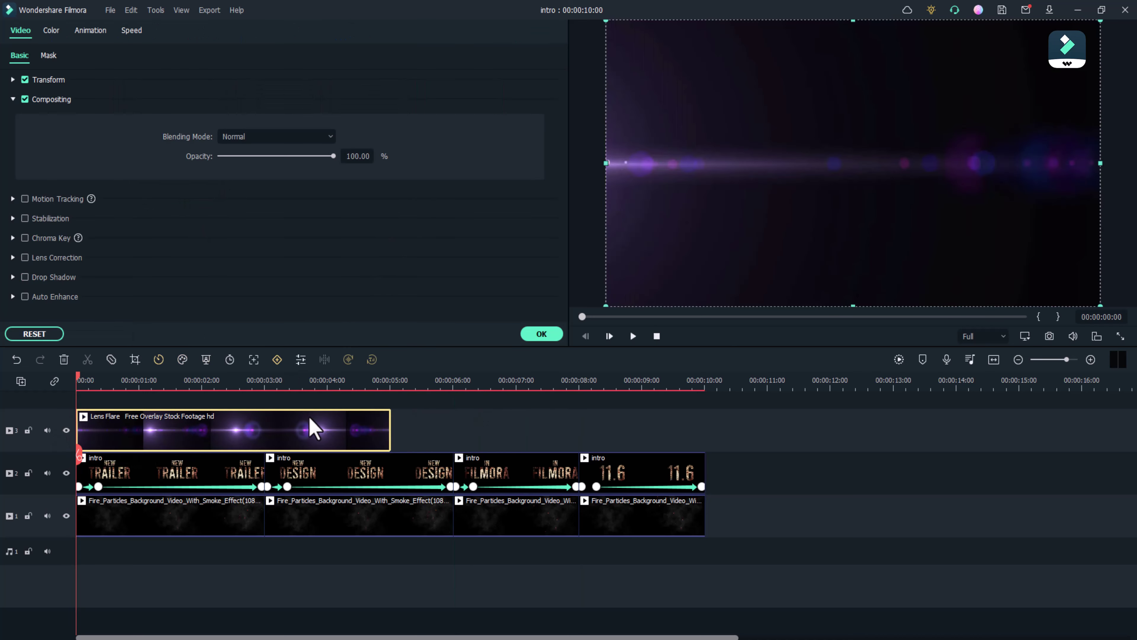
{"action": "left_click", "coordinate": [250, 137]}
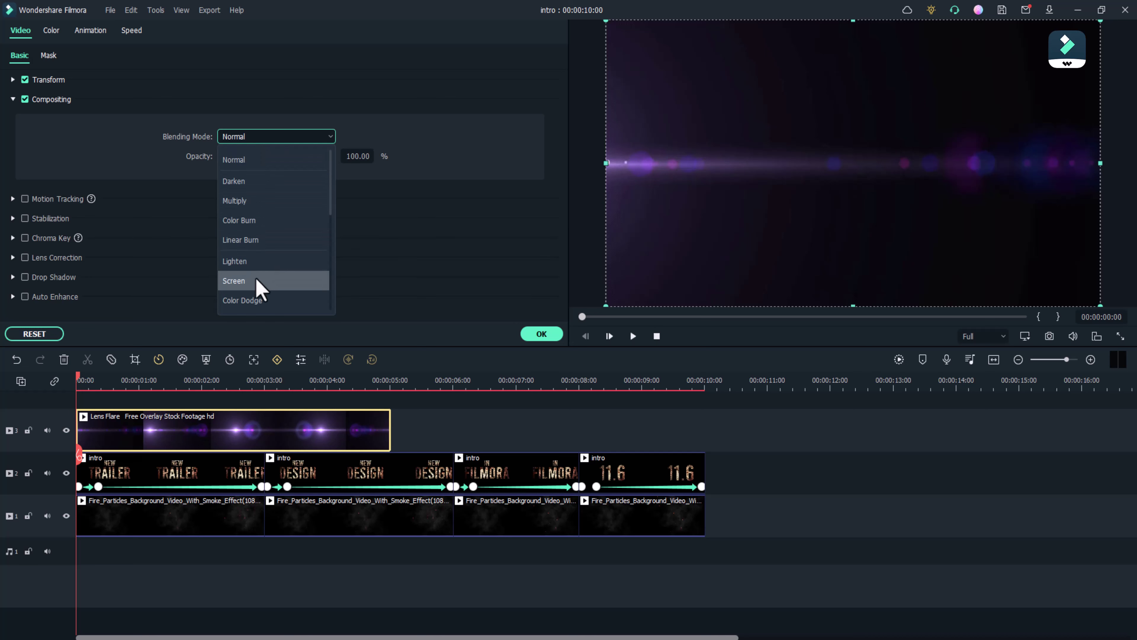
{"action": "left_click", "coordinate": [261, 282]}
Step: Scale the Lens Flare overlay to 200% and set its Y position to -113
{"action": "left_click", "coordinate": [13, 79]}
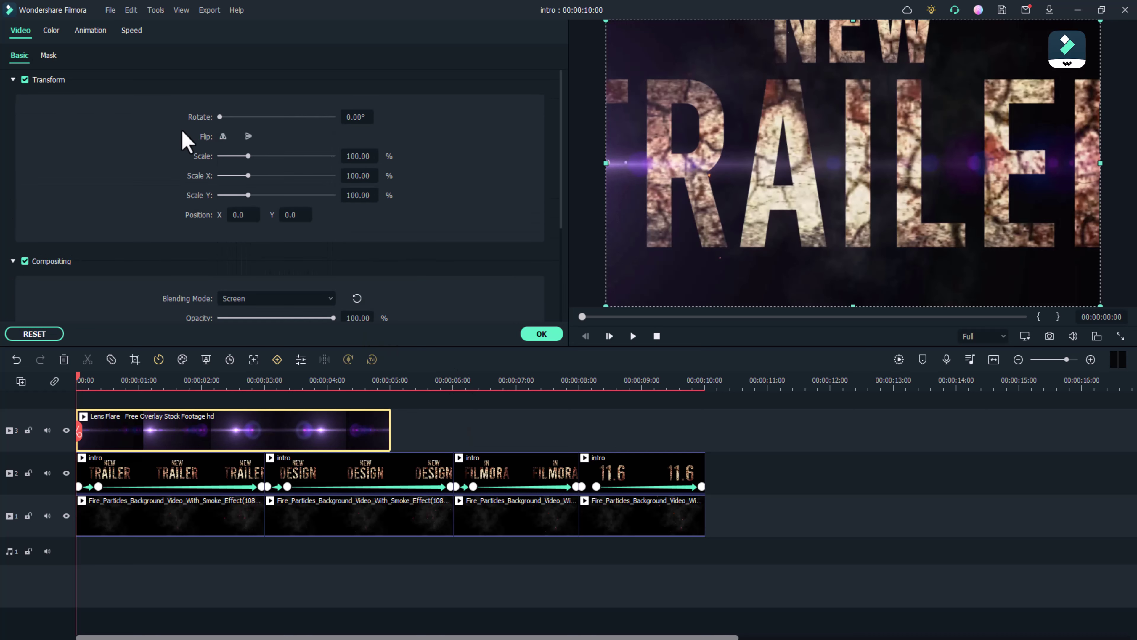
{"action": "left_click", "coordinate": [344, 151]}
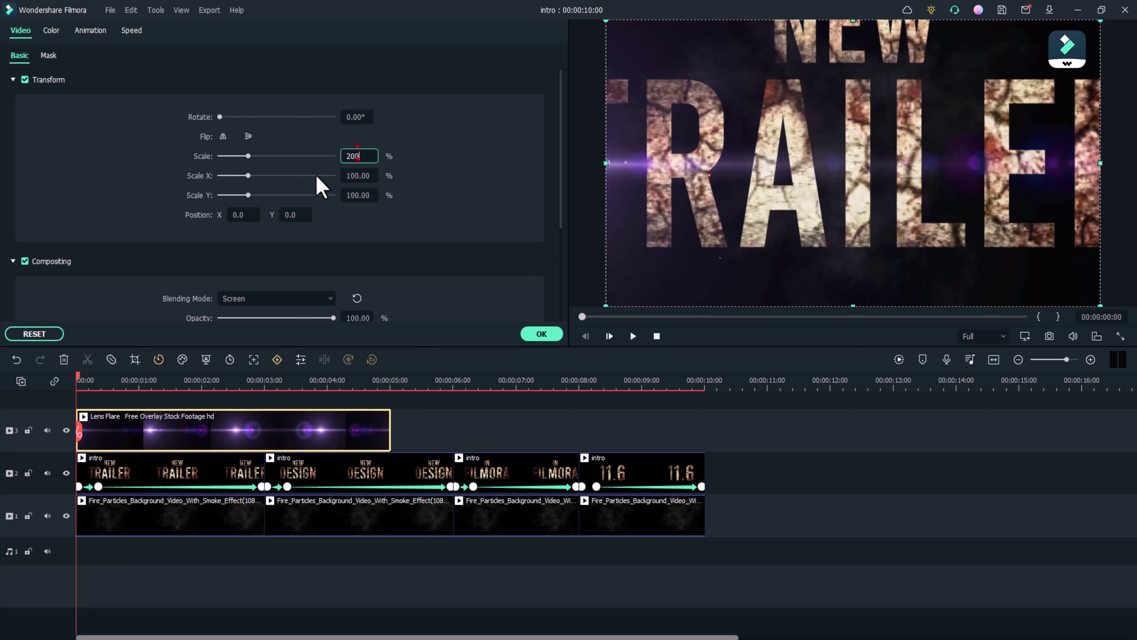
{"action": "key", "text": "Tab"}
{"action": "left_click_drag", "start_coordinate": [295, 216], "coordinate": [233, 216]}
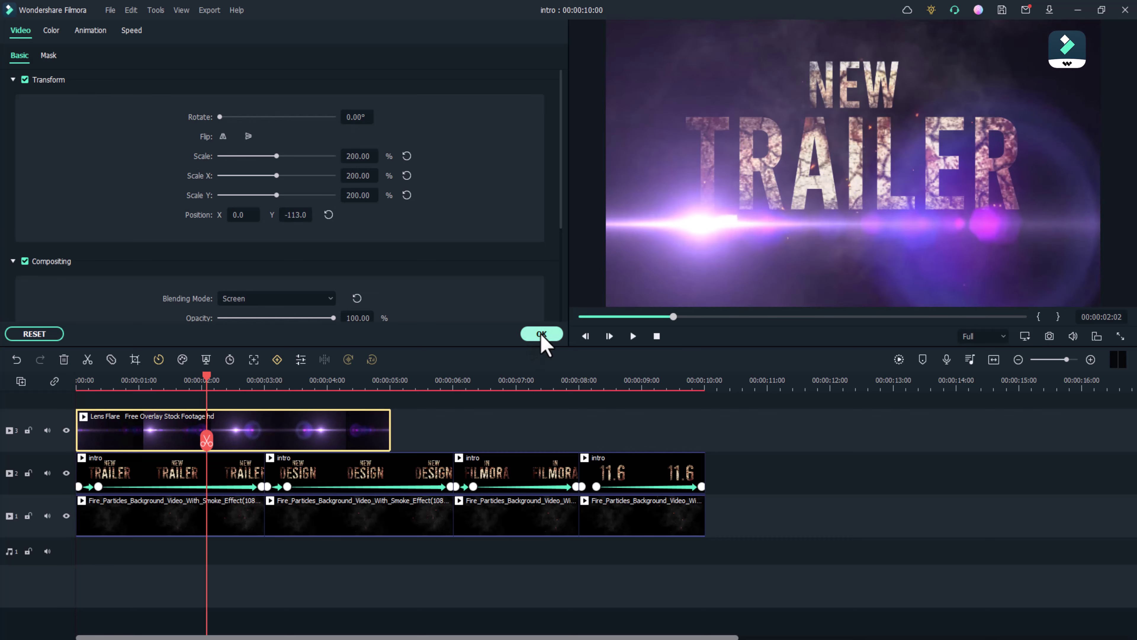
{"action": "left_click", "coordinate": [541, 335]}
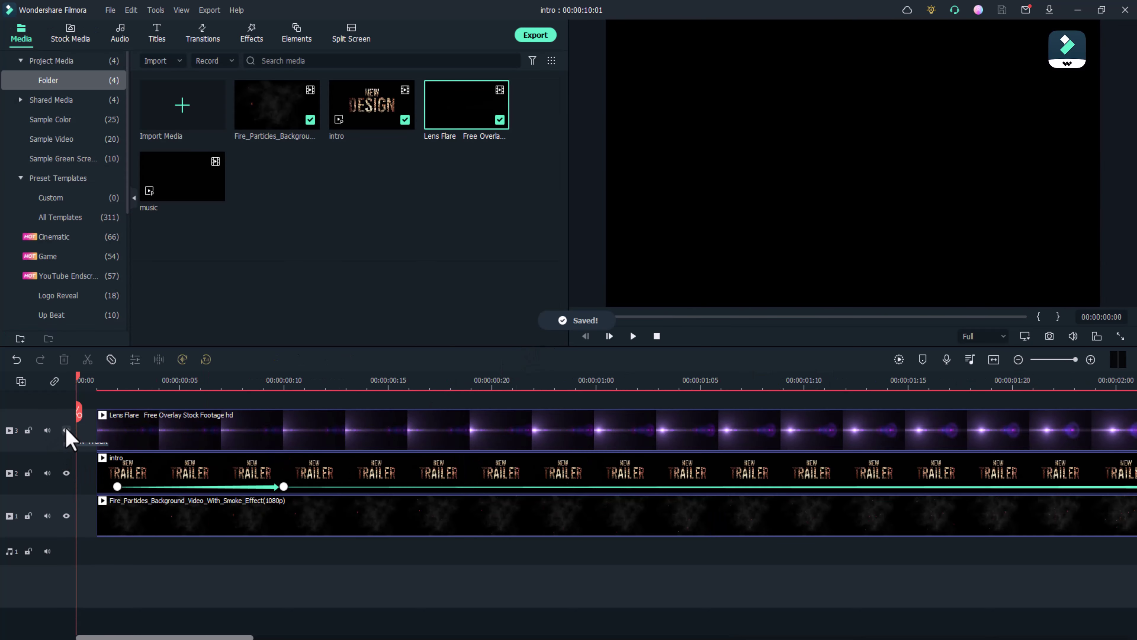
Step: Give the Lens Flare over the TRAILER title a 200% scale keyframe at 0:02 and a 130% scale keyframe at 0:10
{"action": "left_click_drag", "start_coordinate": [77, 416], "coordinate": [112, 421]}
{"action": "left_click", "coordinate": [155, 434]}
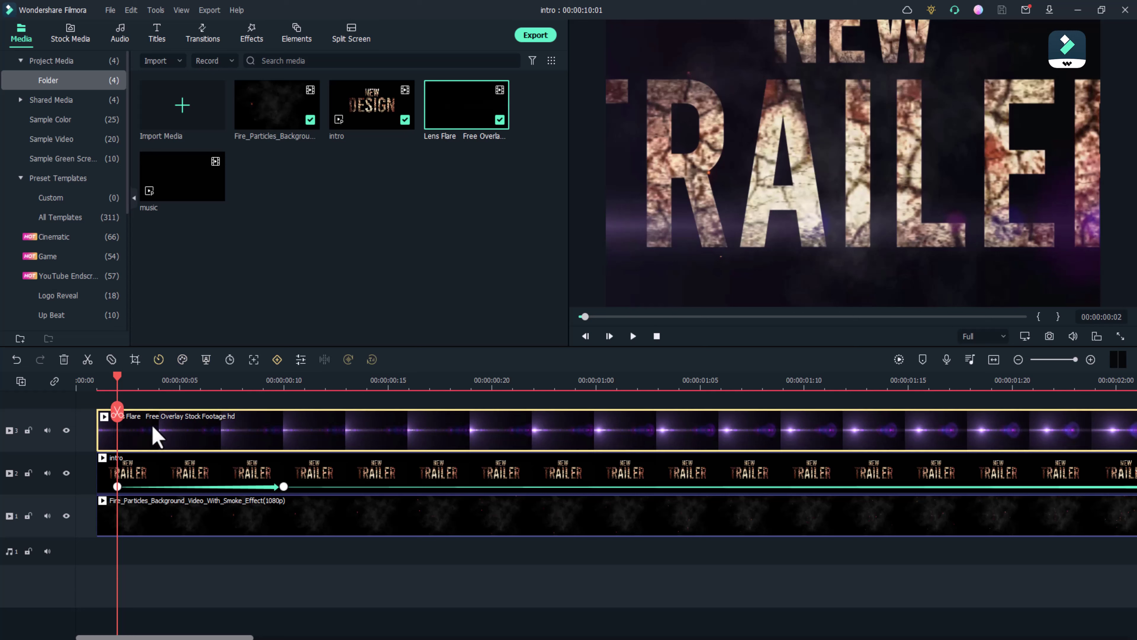
{"action": "double_click", "coordinate": [153, 428]}
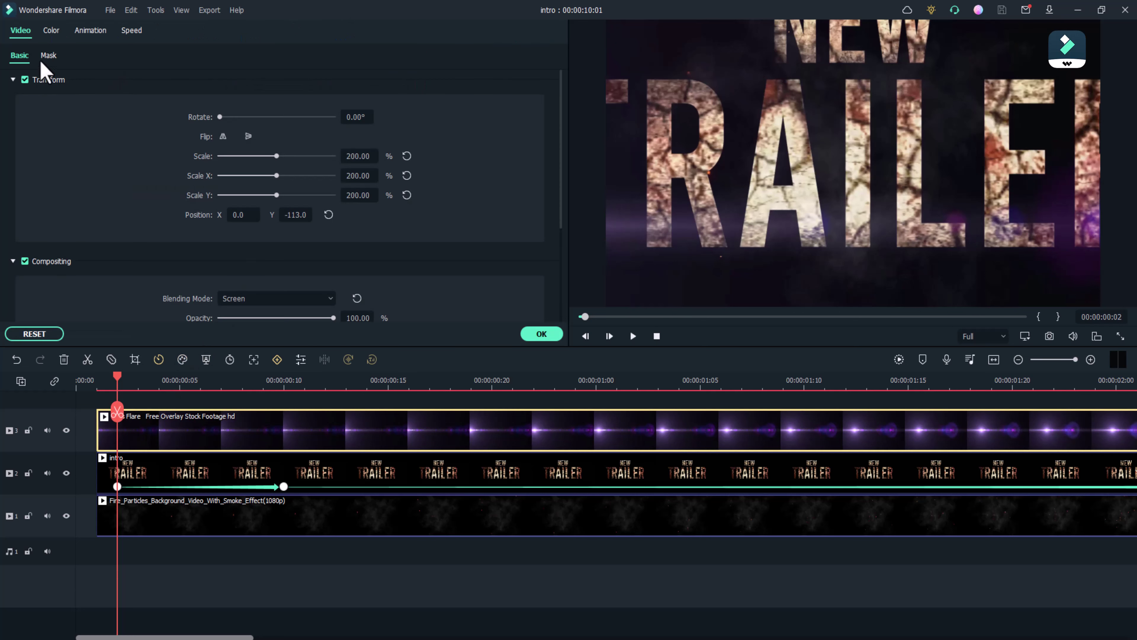
{"action": "left_click", "coordinate": [91, 31]}
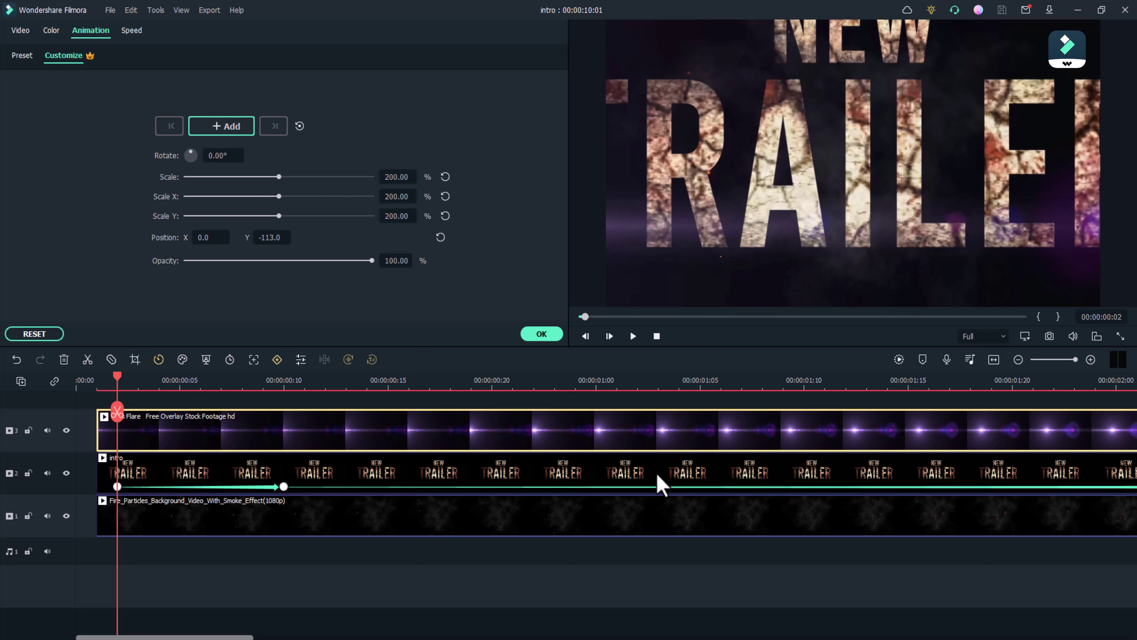
{"action": "left_click", "coordinate": [228, 126]}
{"action": "left_click_drag", "start_coordinate": [117, 411], "coordinate": [283, 412]}
{"action": "left_click", "coordinate": [226, 127]}
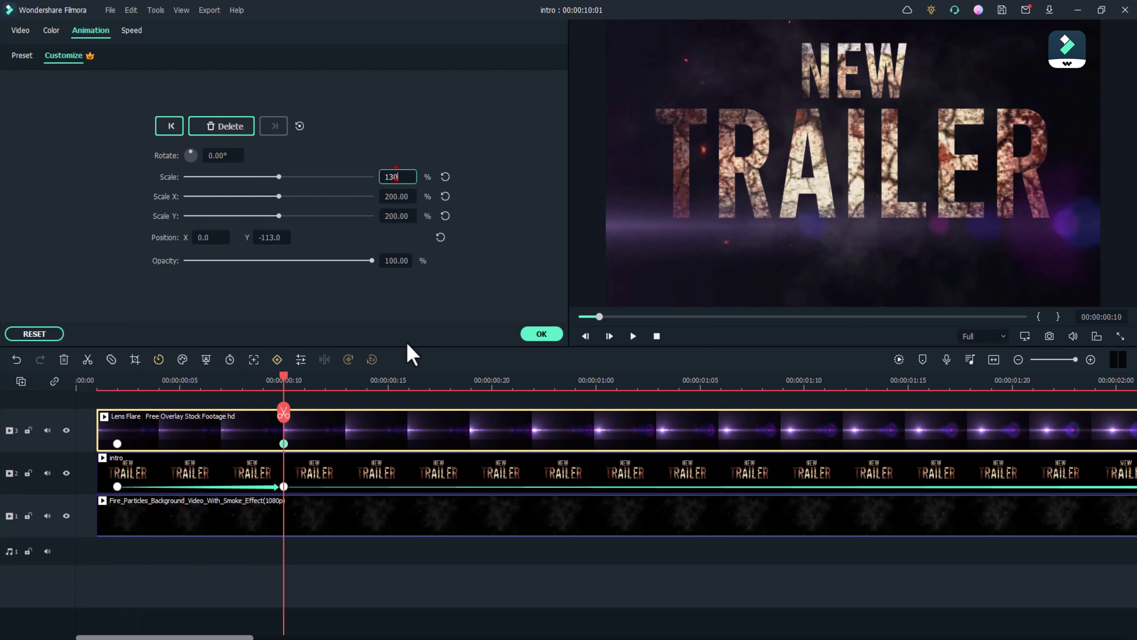
Step: Add a third keyframe at 0:14 to the TRAILER title's Lens Flare and move it to 3:00, near the clip's end
{"action": "left_click_drag", "start_coordinate": [244, 636], "coordinate": [268, 636]}
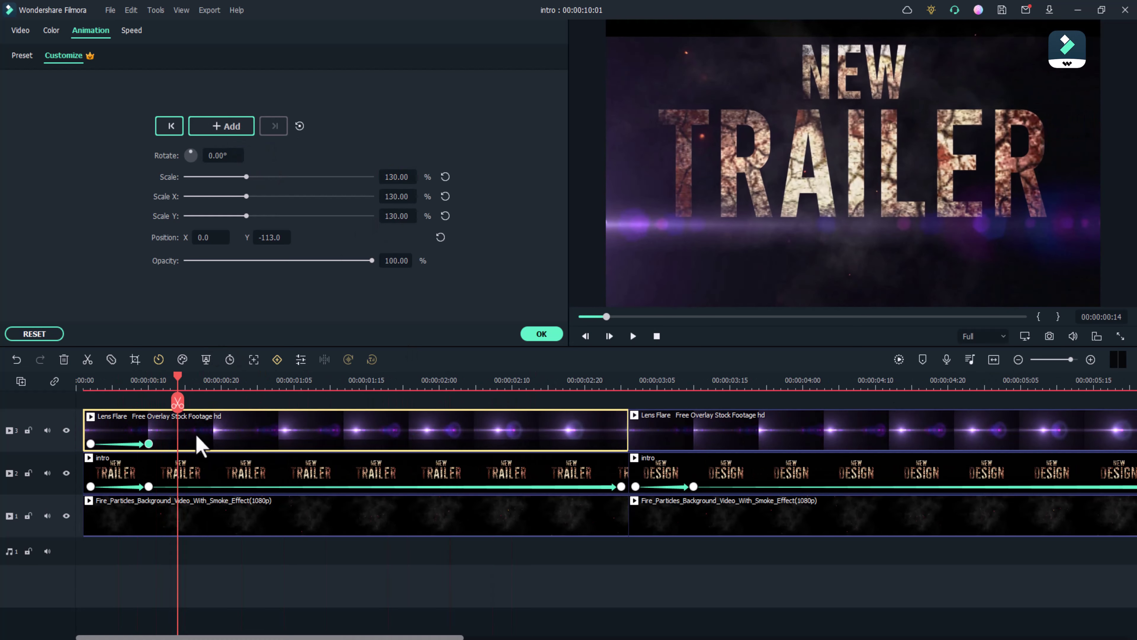
{"action": "left_click_drag", "start_coordinate": [190, 402], "coordinate": [177, 398]}
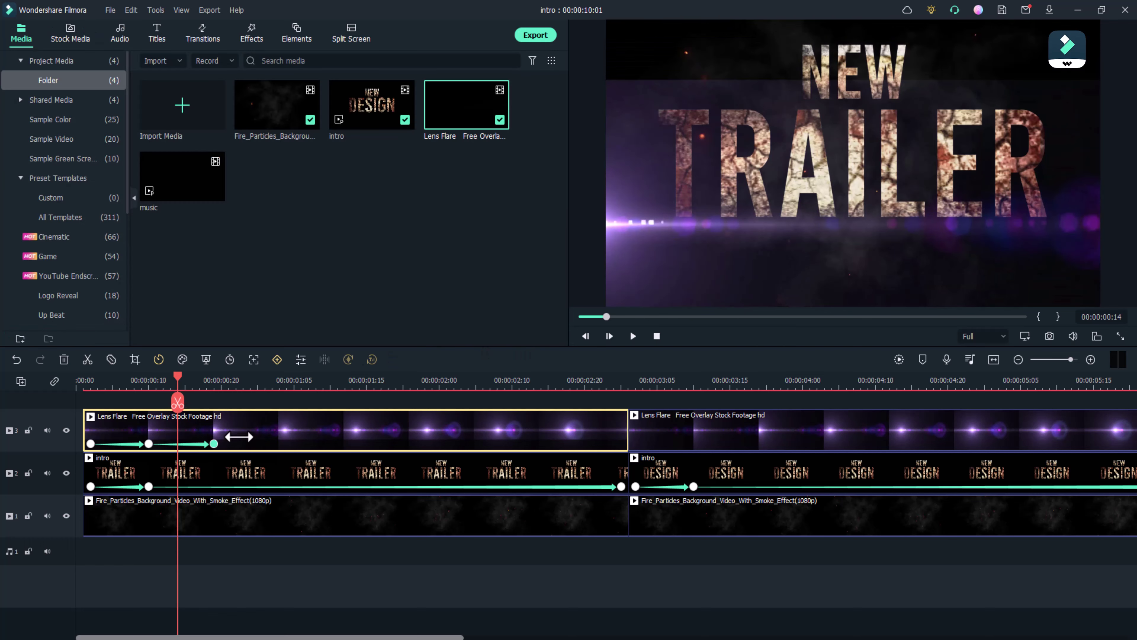
{"action": "left_click_drag", "start_coordinate": [239, 436], "coordinate": [622, 436]}
{"action": "left_click", "coordinate": [622, 380]}
{"action": "key", "text": "ctrl+="}
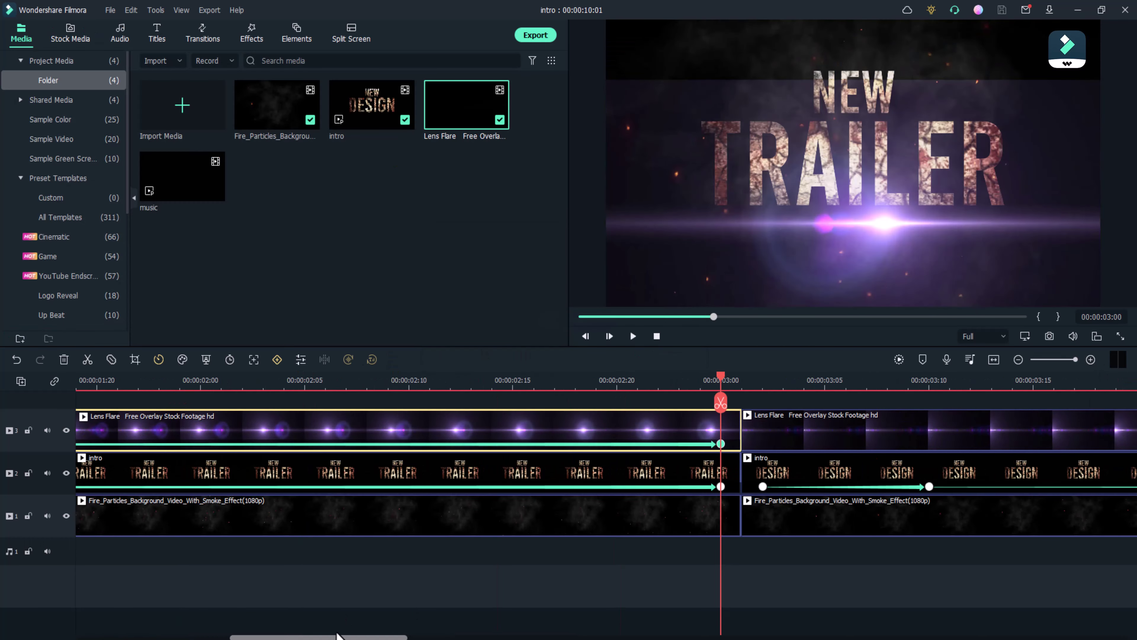
Step: Give the DESIGN title's Lens Flare a 200% scale keyframe at 3:02 and a second, smaller-scale keyframe at 3:10
{"action": "left_click_drag", "start_coordinate": [338, 636], "coordinate": [412, 636]}
{"action": "left_click", "coordinate": [325, 380]}
{"action": "double_click", "coordinate": [357, 422]}
{"action": "left_click", "coordinate": [396, 176]}
{"action": "type", "text": "200"}
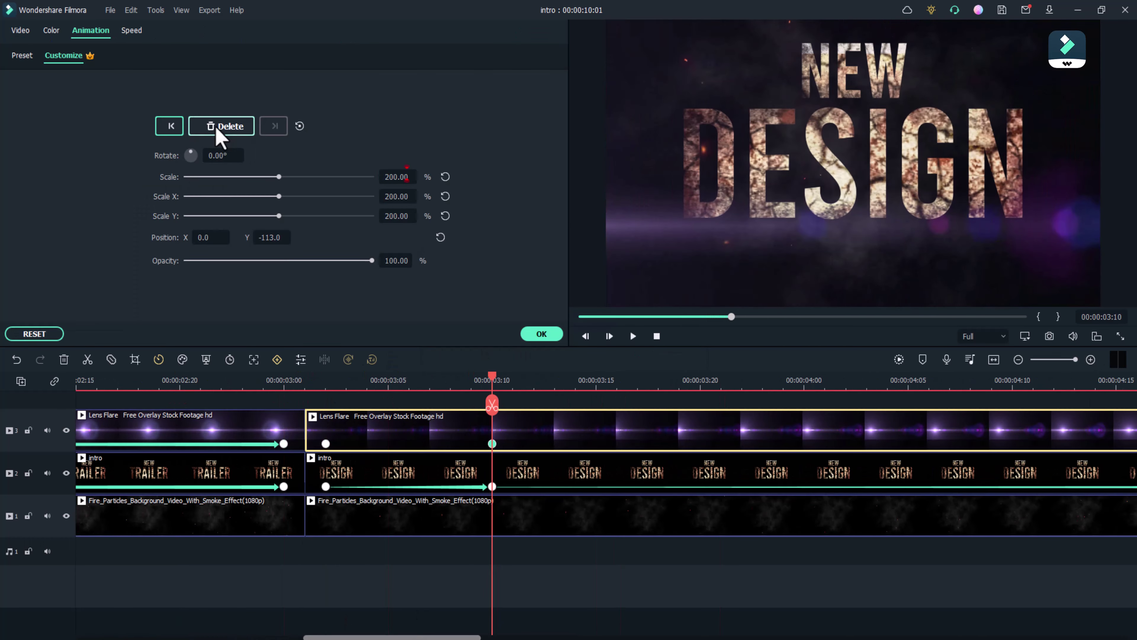
{"action": "left_click", "coordinate": [219, 128]}
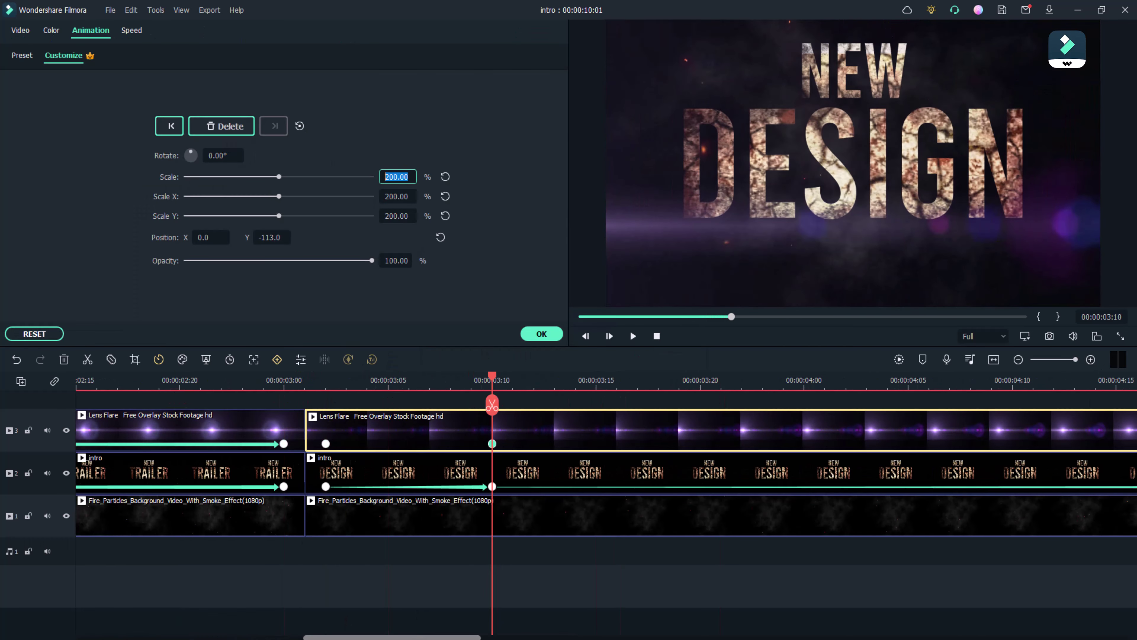
{"action": "left_click", "coordinate": [540, 335]}
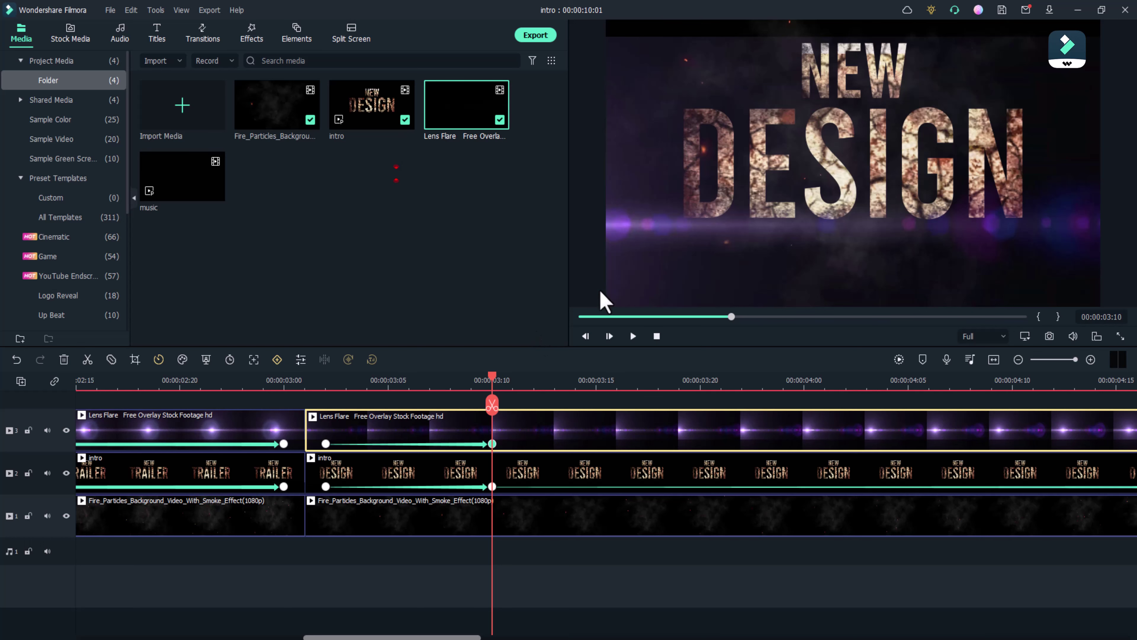
Step: Add a third keyframe with 100% scale to the DESIGN title's Lens Flare at about 3:13
{"action": "left_click_drag", "start_coordinate": [492, 376], "coordinate": [555, 376]}
{"action": "double_click", "coordinate": [561, 432]}
{"action": "left_click", "coordinate": [214, 126]}
{"action": "left_click", "coordinate": [396, 176]}
{"action": "type", "text": "100"}
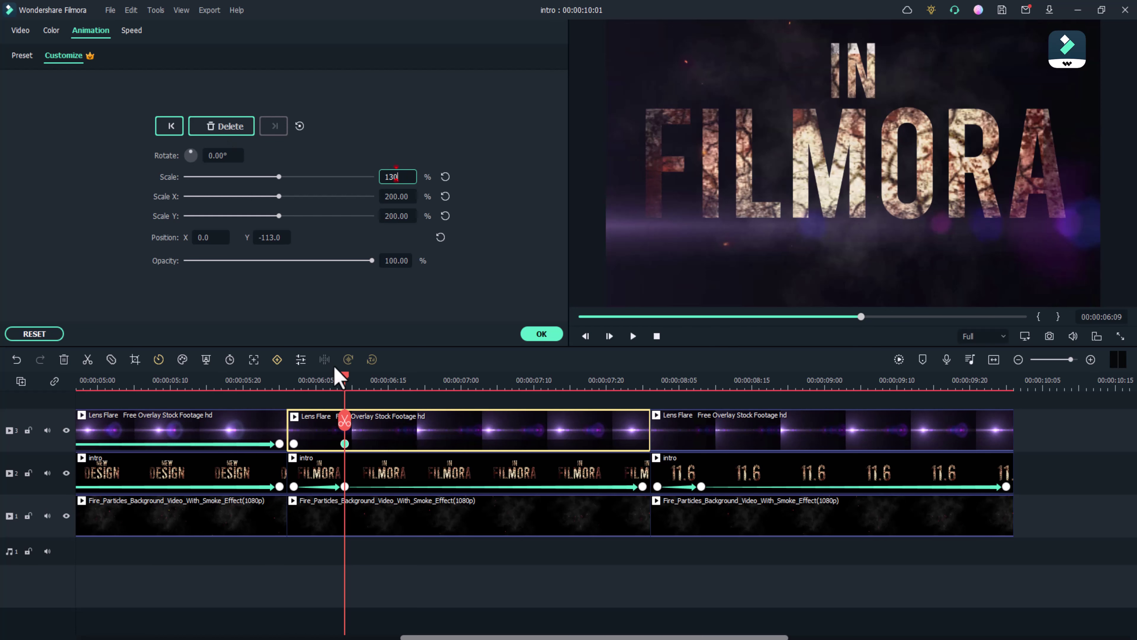
Step: Add a final 100% scale keyframe to the IN FILMORA title's Lens Flare and move it to the clip's end
{"action": "left_click", "coordinate": [218, 126]}
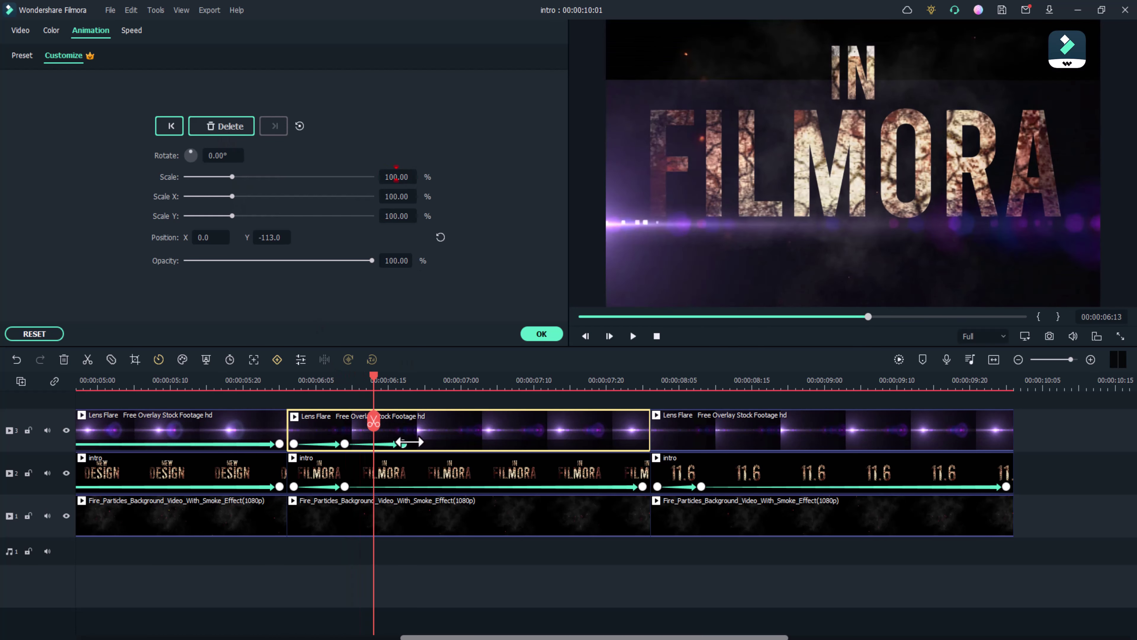
{"action": "left_click_drag", "start_coordinate": [409, 442], "coordinate": [643, 443]}
Step: Give the 11.6 title's Lens Flare a 200% scale keyframe at its start followed by a 130% scale keyframe
{"action": "left_click", "coordinate": [685, 437]}
{"action": "left_click", "coordinate": [222, 126]}
{"action": "type", "text": "200"}
{"action": "double_click", "coordinate": [396, 176]}
{"action": "left_click_drag", "start_coordinate": [654, 430], "coordinate": [724, 426]}
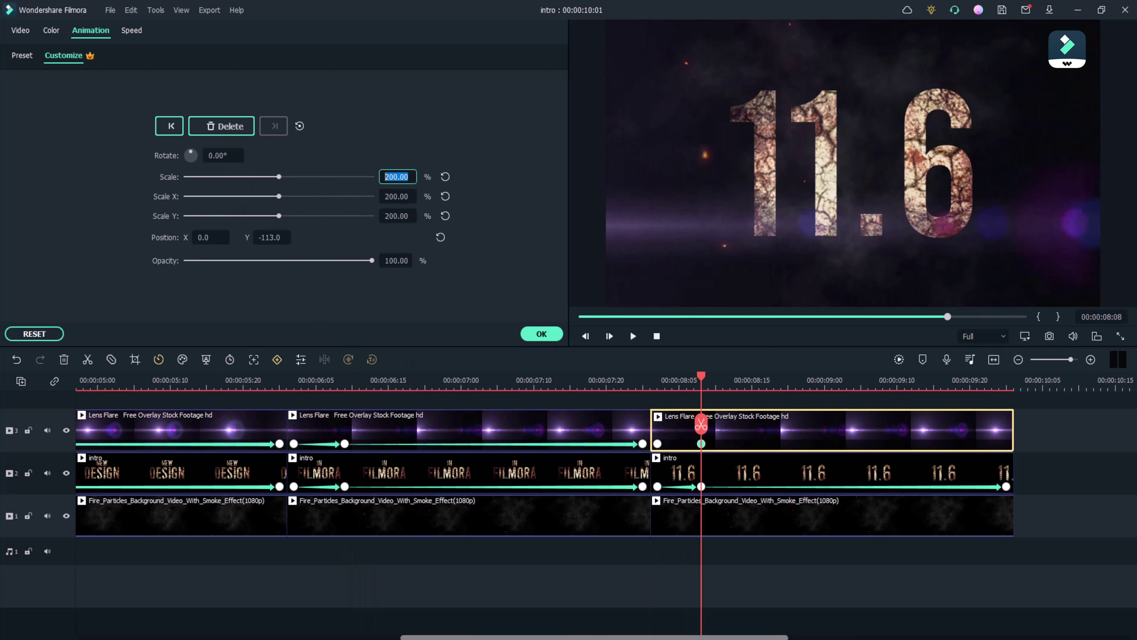
{"action": "type", "text": "130"}
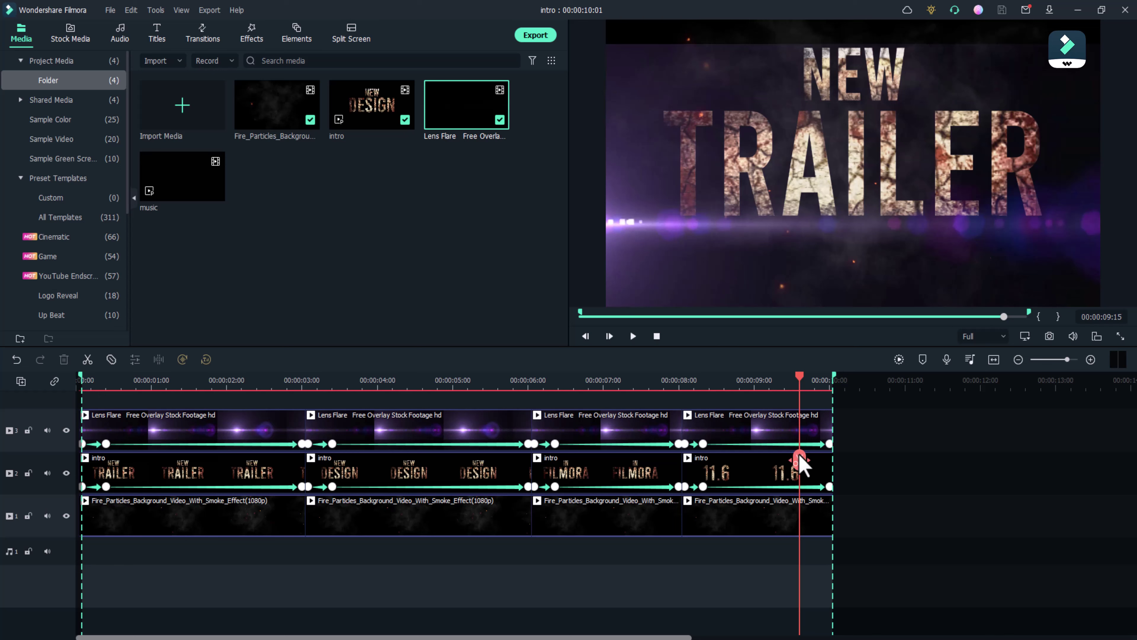
Step: Search the effects for "cinematic 21.9", place Cinema 21:9 above the Lens Flare track at the timeline start, and extend it over all clips
{"action": "left_click_drag", "start_coordinate": [801, 464], "coordinate": [84, 423]}
{"action": "left_click", "coordinate": [252, 36]}
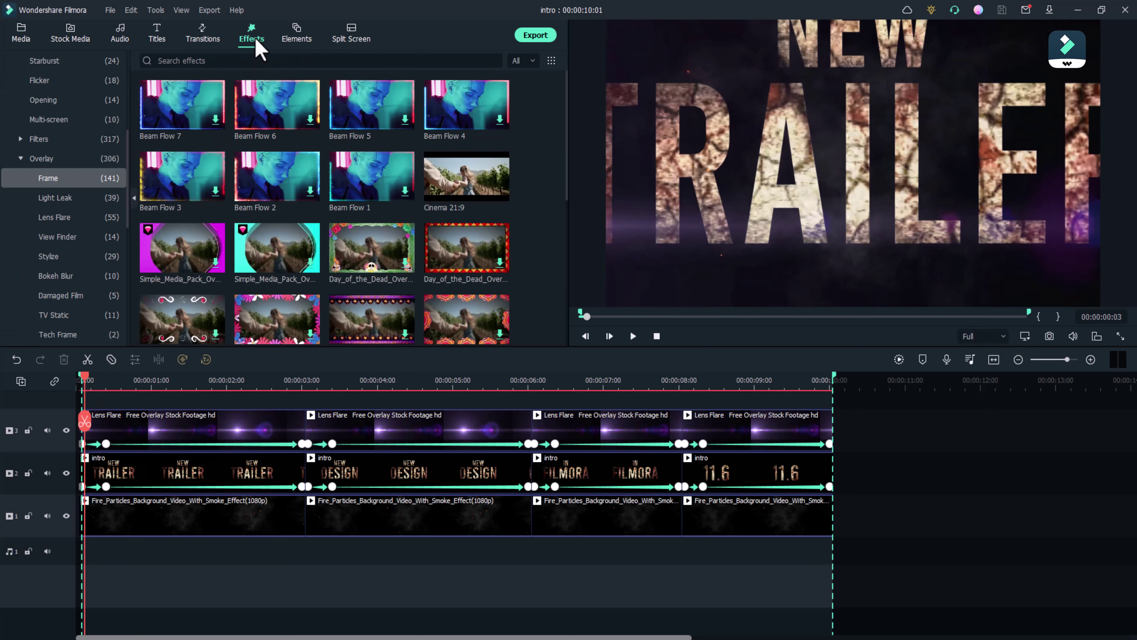
{"action": "left_click", "coordinate": [259, 60]}
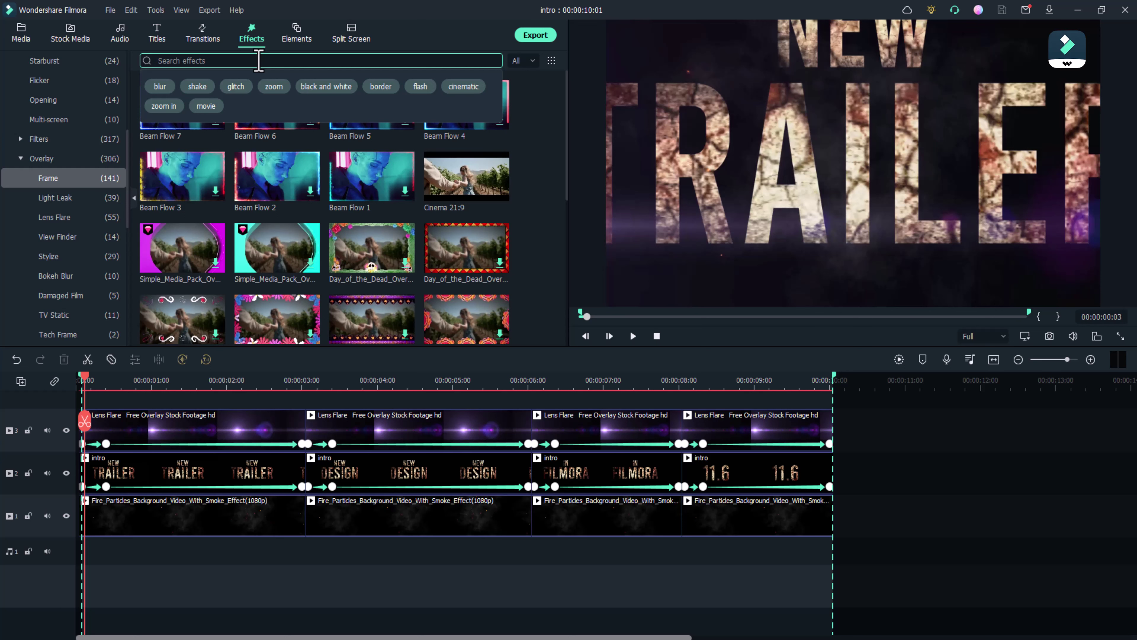
{"action": "type", "text": "cinematic 21.9"}
{"action": "key", "text": "Return"}
{"action": "left_click_drag", "start_coordinate": [182, 104], "coordinate": [96, 409]}
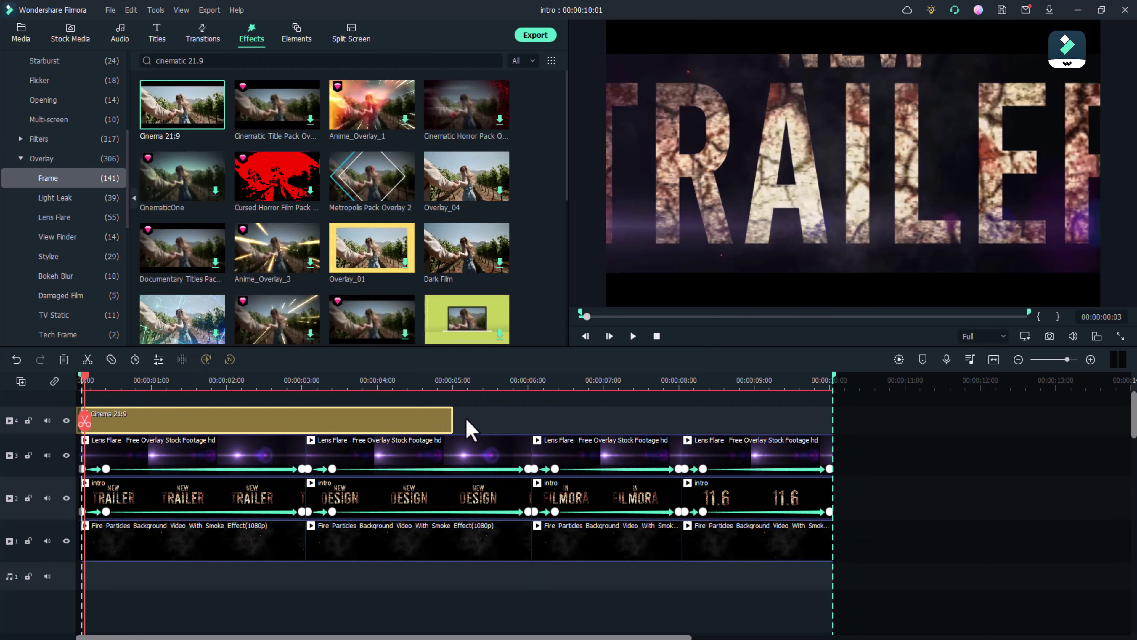
{"action": "left_click_drag", "start_coordinate": [451, 420], "coordinate": [837, 434]}
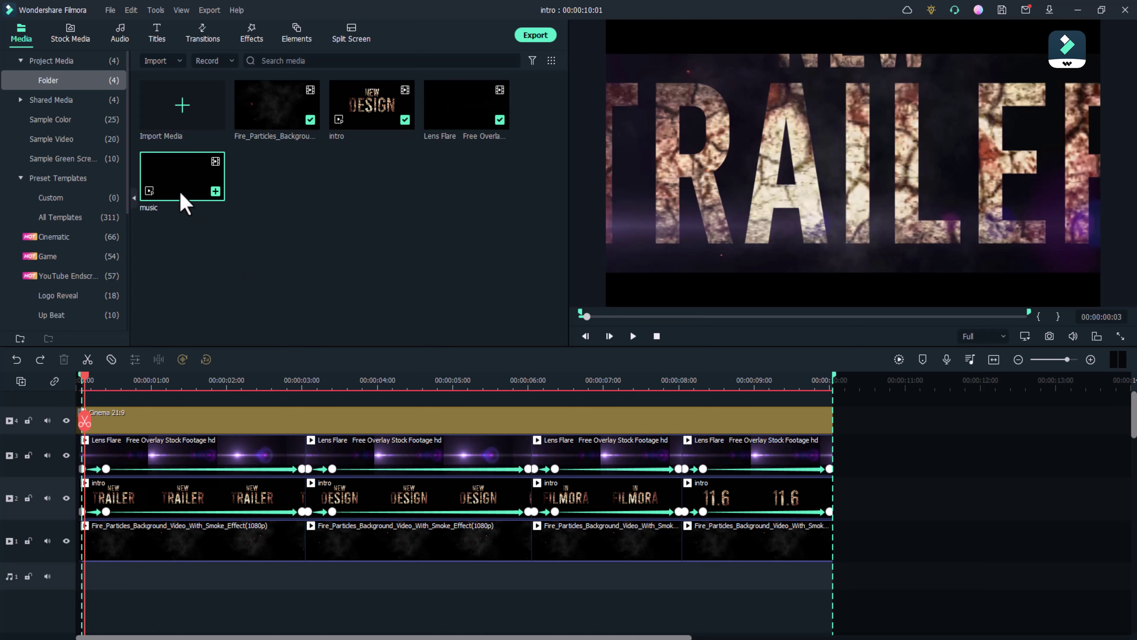
Step: Place the music clip on the audio track from the timeline start and extend the last Fire Particles clip to the music's end
{"action": "left_click_drag", "start_coordinate": [188, 199], "coordinate": [925, 582]}
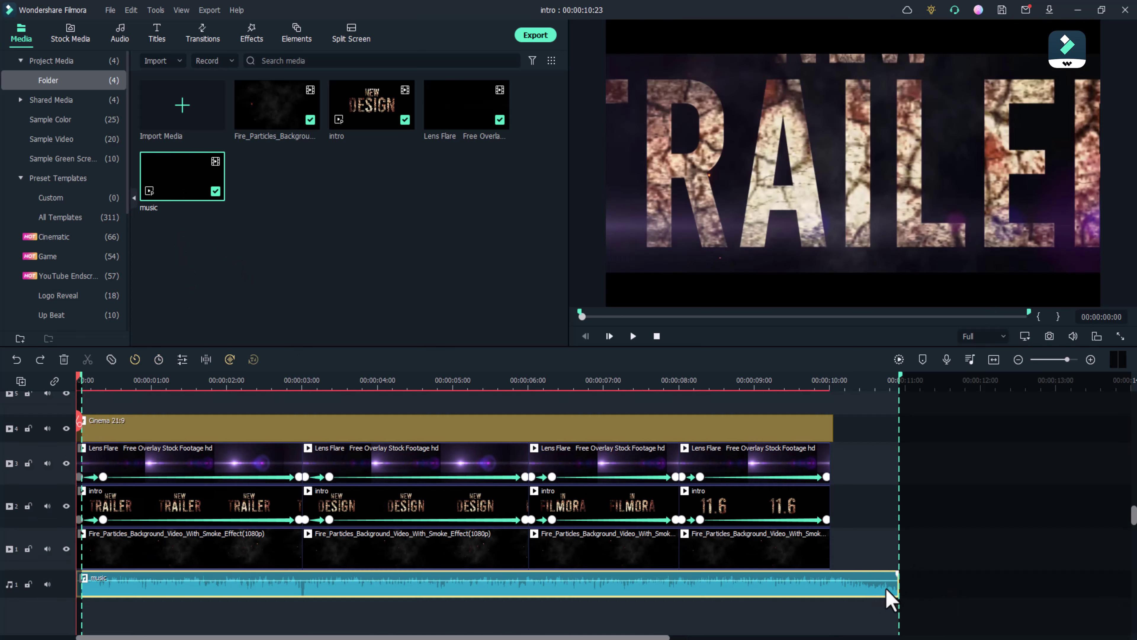
{"action": "left_click", "coordinate": [818, 547]}
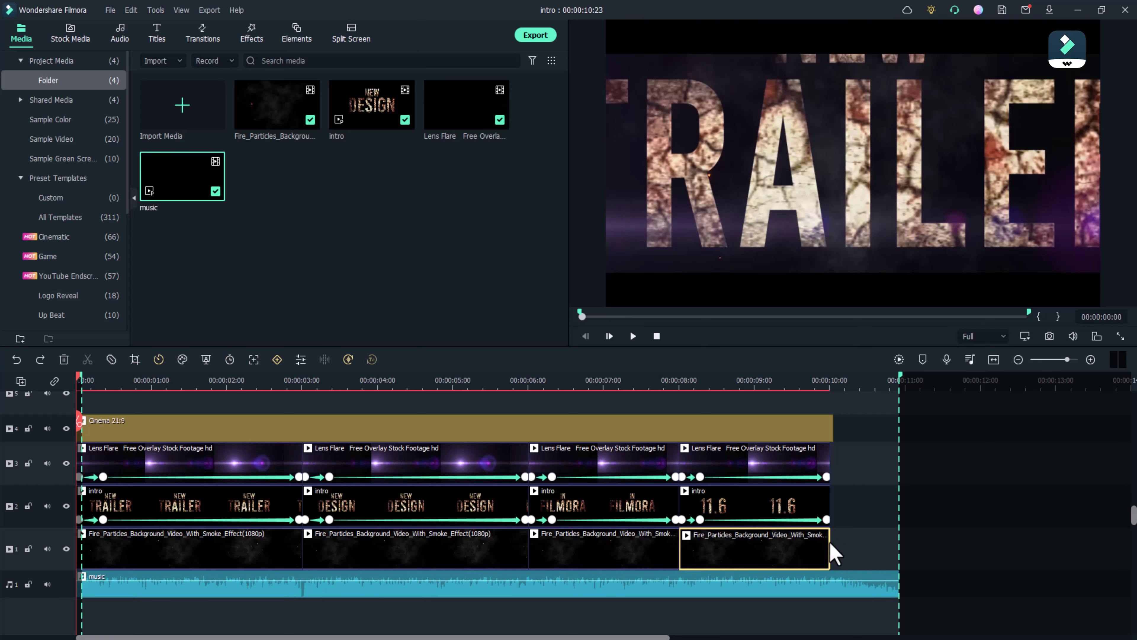
{"action": "left_click_drag", "start_coordinate": [829, 541], "coordinate": [900, 551]}
Step: Slow the 11.6 intro clip to 0.5x speed and trim its end to match the music
{"action": "left_click", "coordinate": [806, 503]}
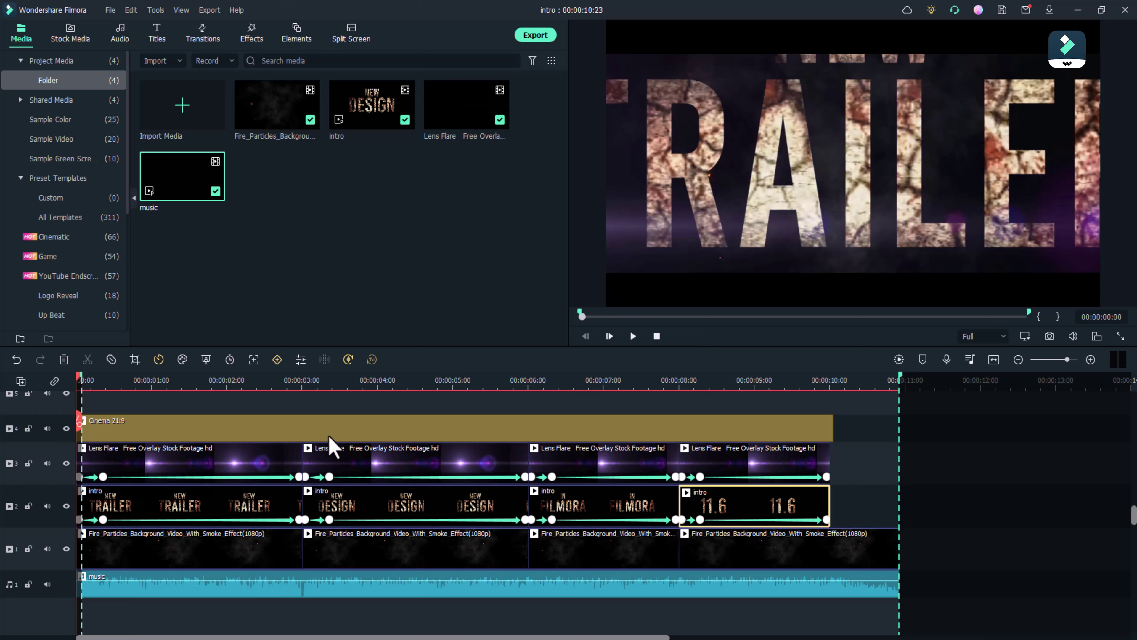
{"action": "left_click", "coordinate": [159, 359]}
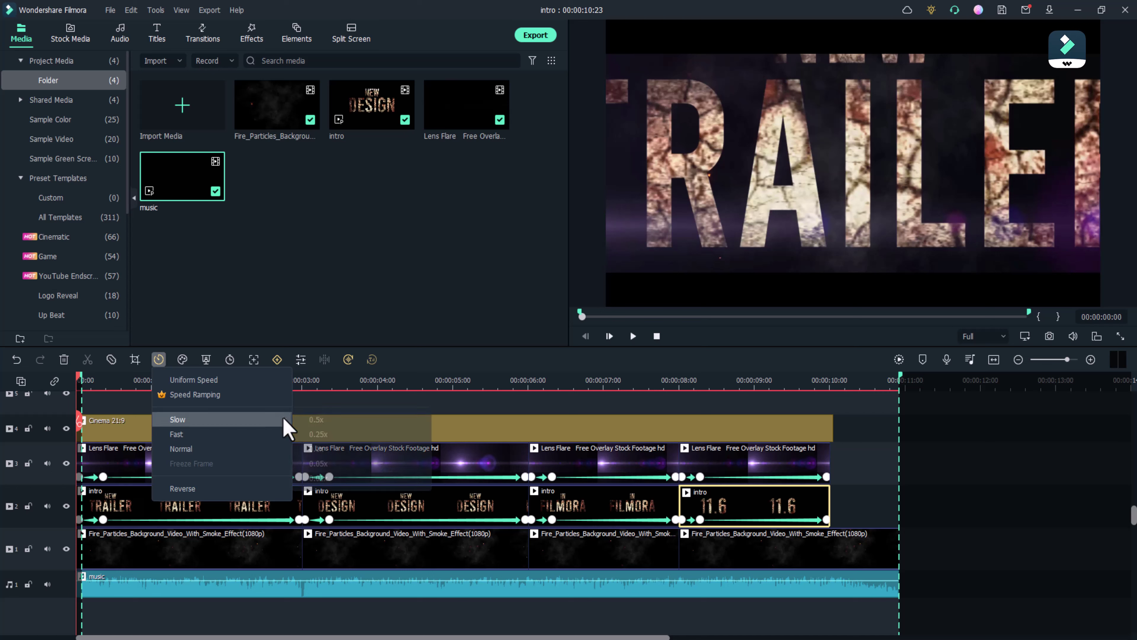
{"action": "left_click", "coordinate": [318, 427]}
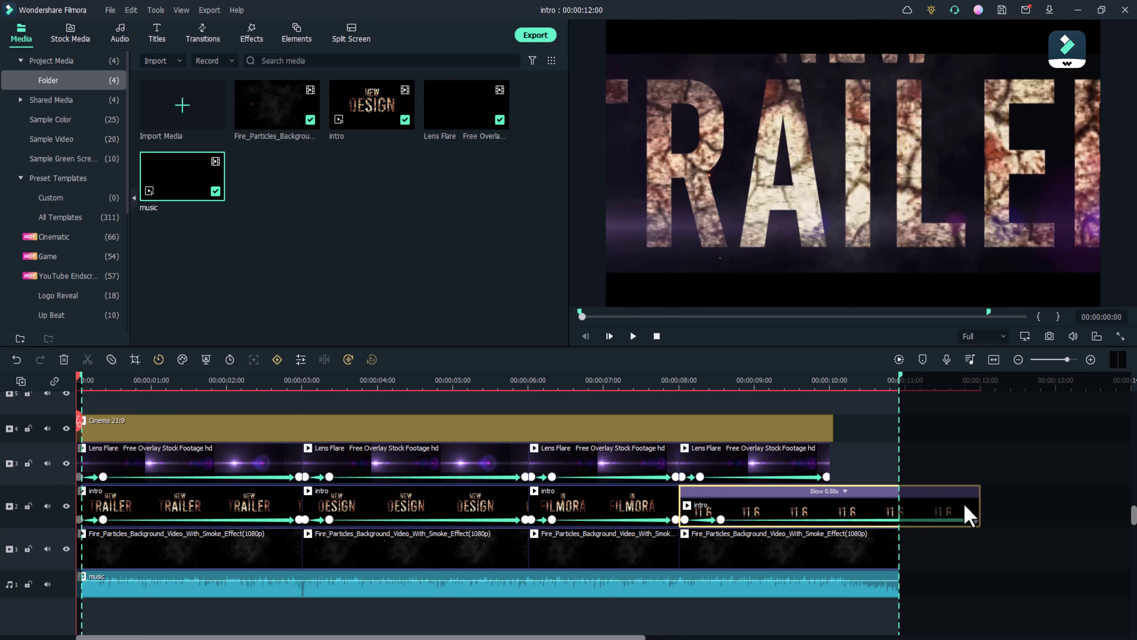
{"action": "left_click_drag", "start_coordinate": [976, 520], "coordinate": [899, 515]}
Step: Extend the last Lens Flare clip and the Cinema 21:9 effect to the music's end, and save the project
{"action": "left_click_drag", "start_coordinate": [823, 466], "coordinate": [899, 470]}
{"action": "left_click", "coordinate": [812, 436]}
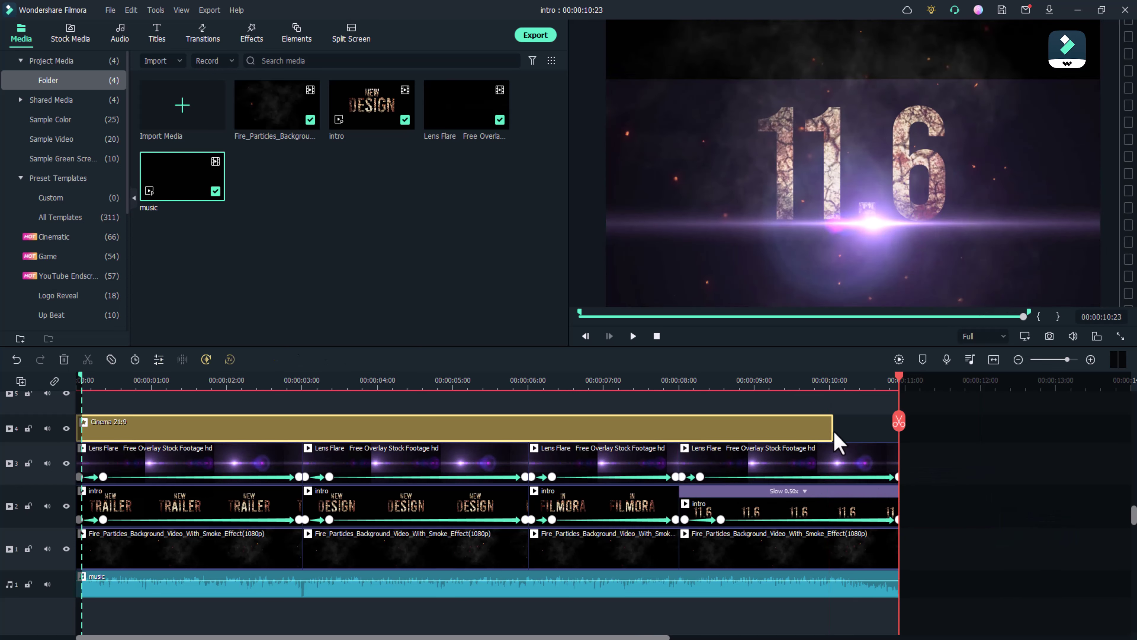
{"action": "left_click_drag", "start_coordinate": [833, 430], "coordinate": [49, 493]}
{"action": "key", "text": "ctrl+s"}
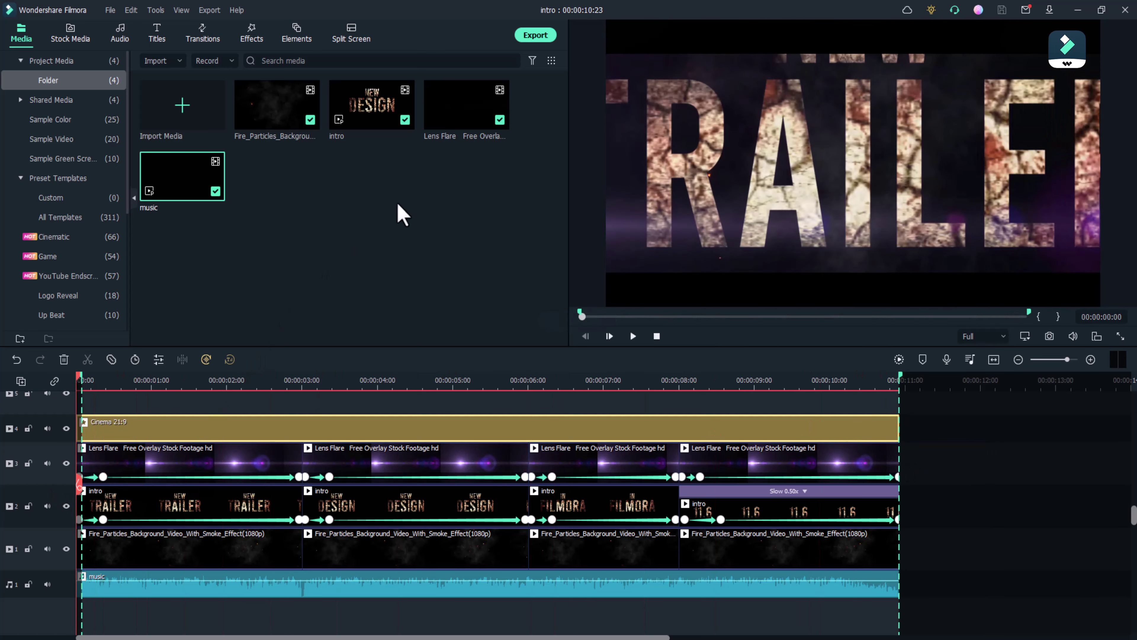
Step: Set up an MP4 export named Intro, saved to the D:/background video folder
{"action": "key", "text": "ctrl+e"}
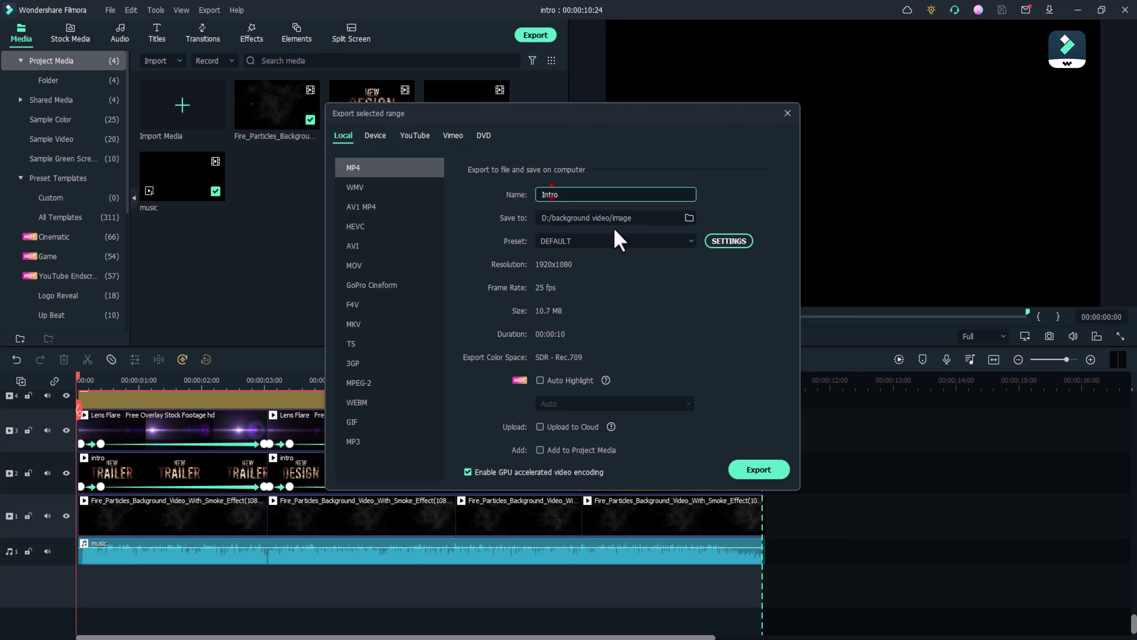
{"action": "left_click", "coordinate": [626, 219]}
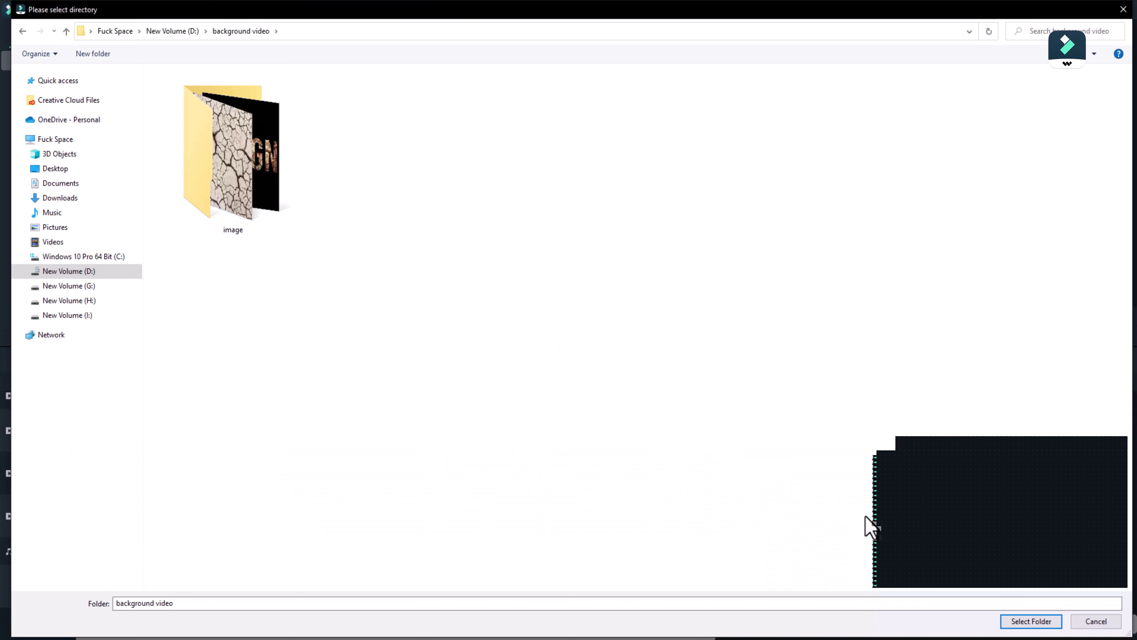
{"action": "left_click", "coordinate": [1013, 613]}
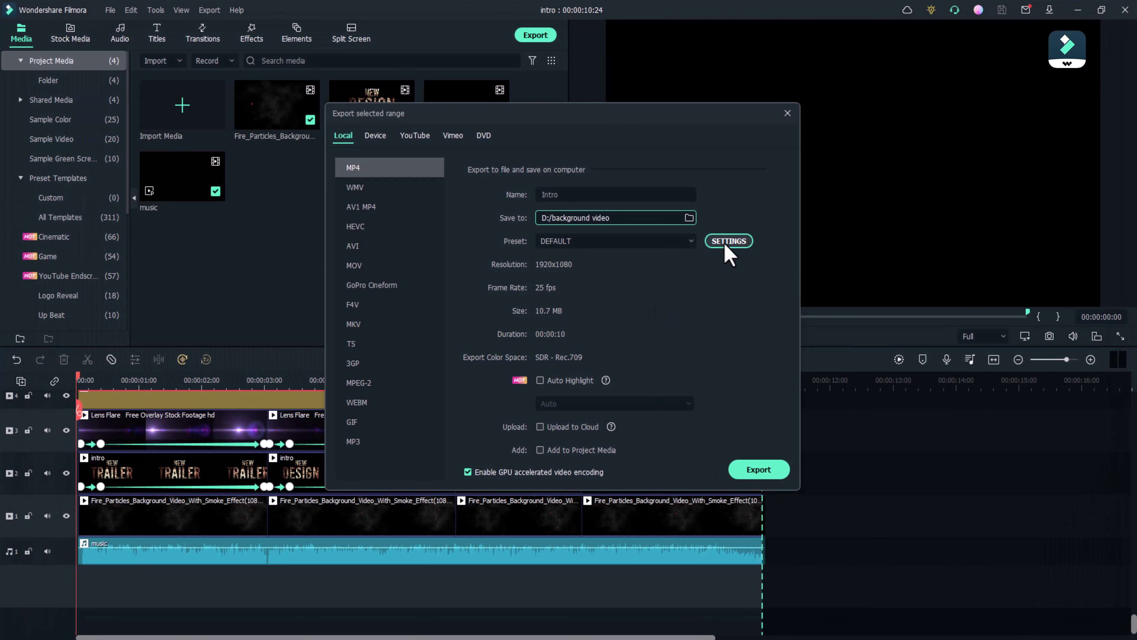
Step: Set the export resolution to 3840x2160 and start exporting the video
{"action": "left_click", "coordinate": [728, 241]}
{"action": "left_click", "coordinate": [579, 222]}
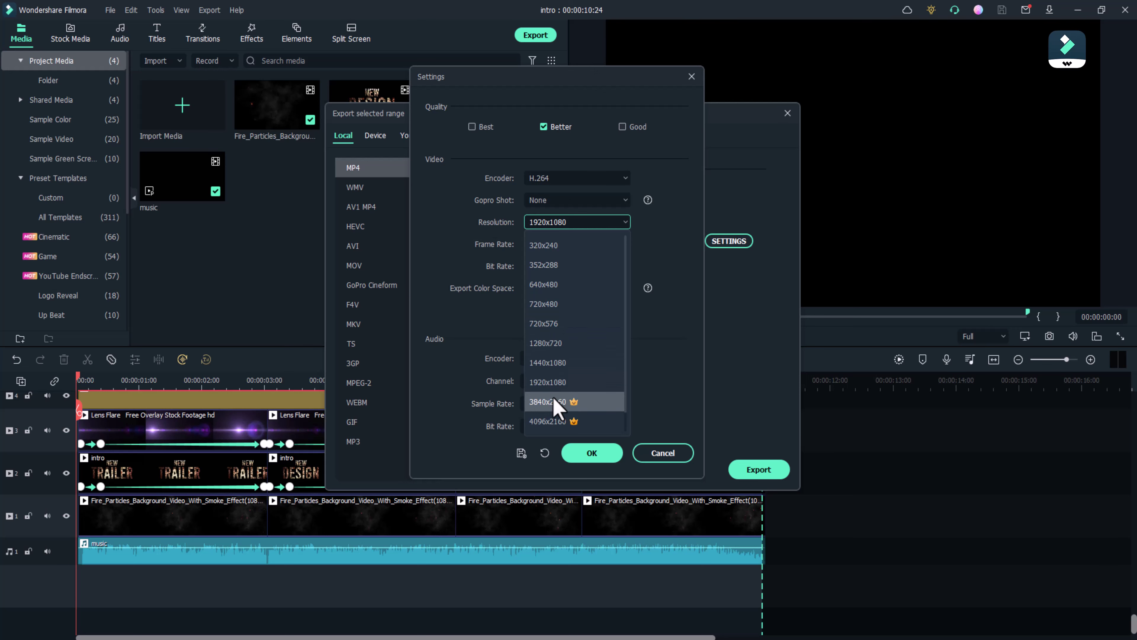
{"action": "left_click", "coordinate": [563, 398]}
{"action": "left_click", "coordinate": [592, 452]}
{"action": "left_click", "coordinate": [759, 471]}
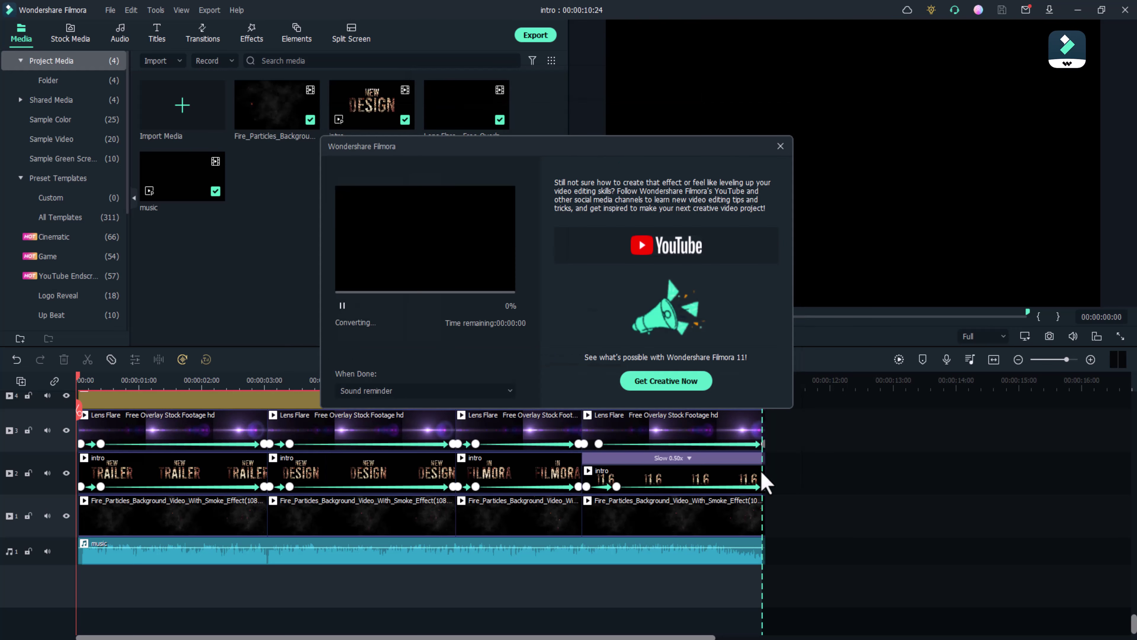